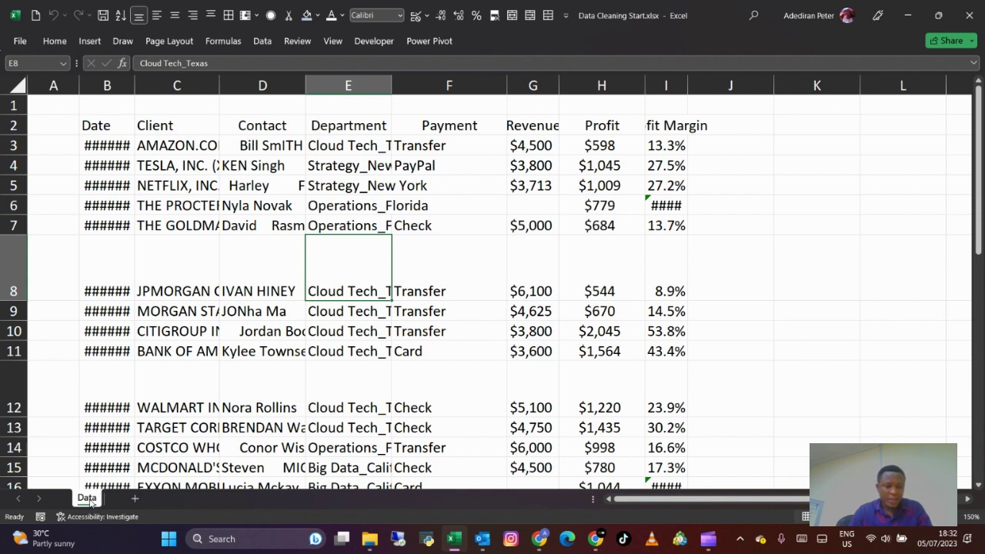
Duplicate the Data worksheet so the cleaning is done on a copy placed after the original.
{"action": "left_click_drag", "start_coordinate": [90, 500], "coordinate": [120, 502]}
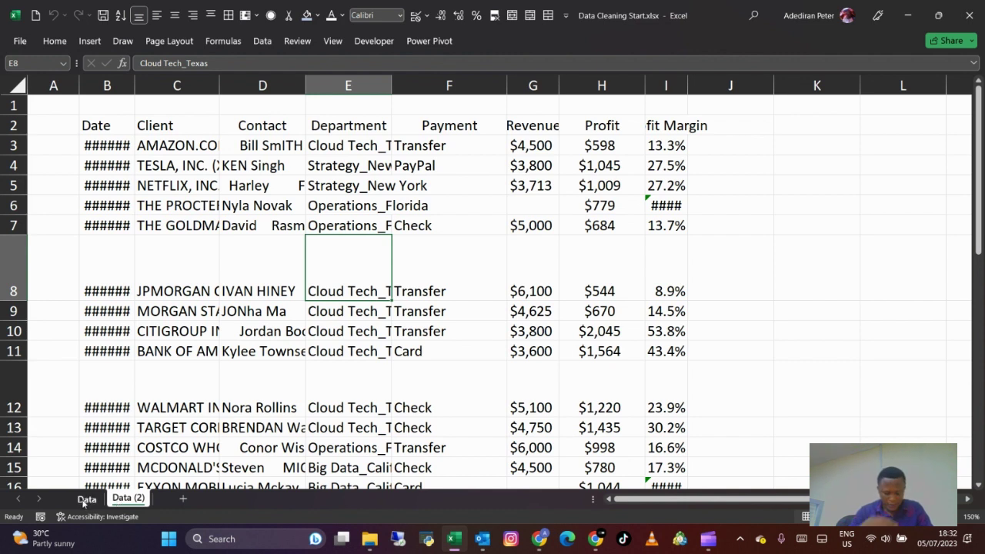
{"action": "left_click", "coordinate": [222, 386]}
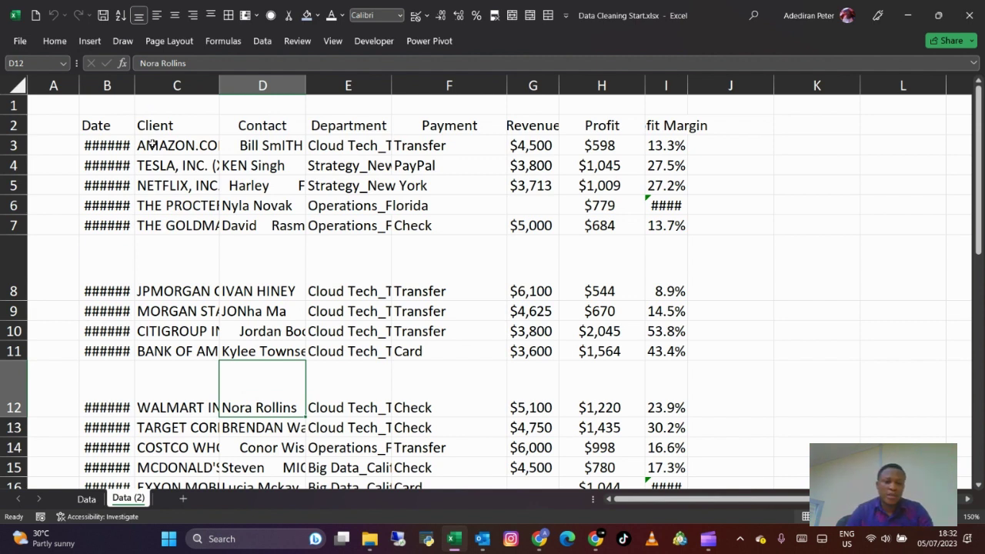
Examine the copied data from the header row to row 33 for uneven row heights and truncated column contents.
{"action": "left_click", "coordinate": [205, 245]}
{"action": "left_click", "coordinate": [258, 260]}
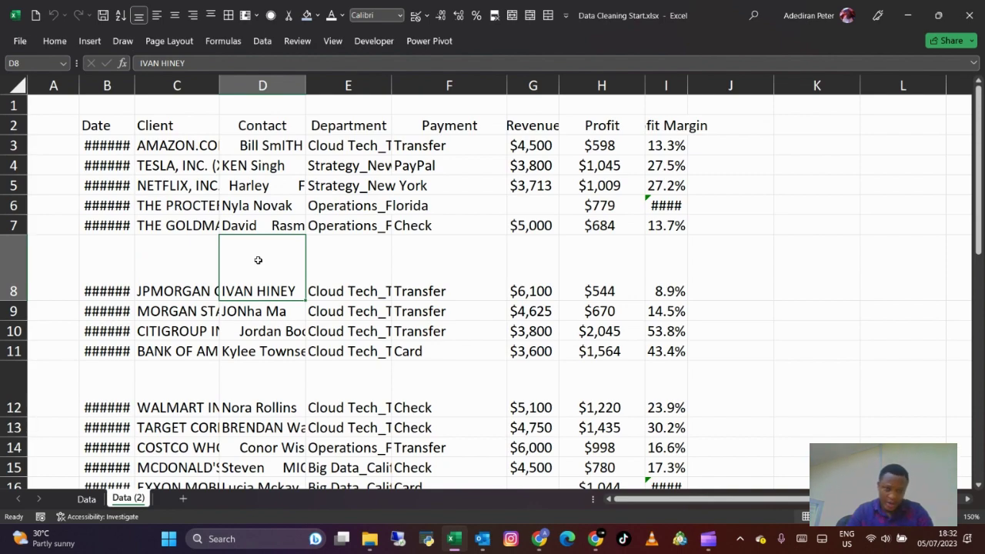
{"action": "scroll", "coordinate": [324, 286], "scroll_direction": "down", "scroll_amount": 4}
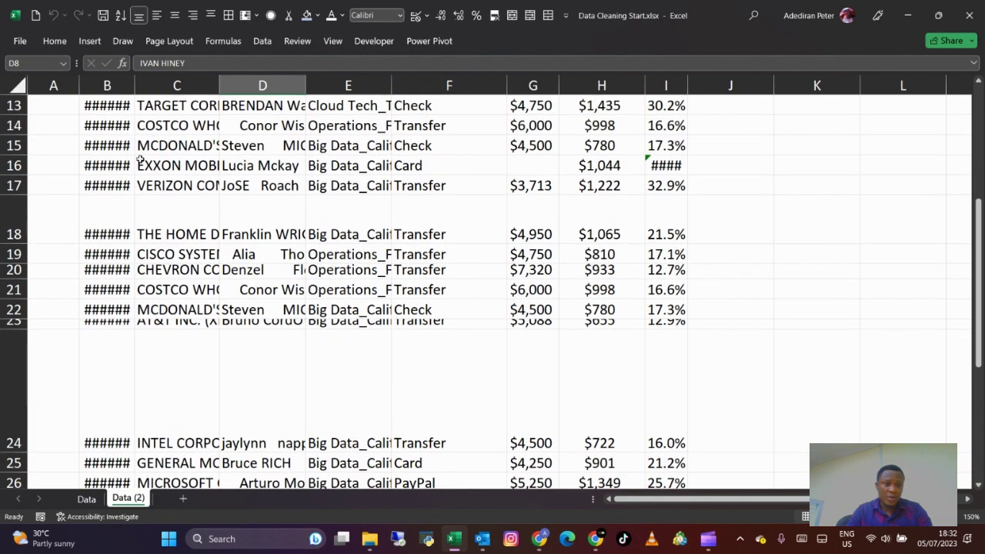
{"action": "scroll", "coordinate": [203, 203], "scroll_direction": "down", "scroll_amount": 3}
{"action": "left_click", "coordinate": [203, 204]}
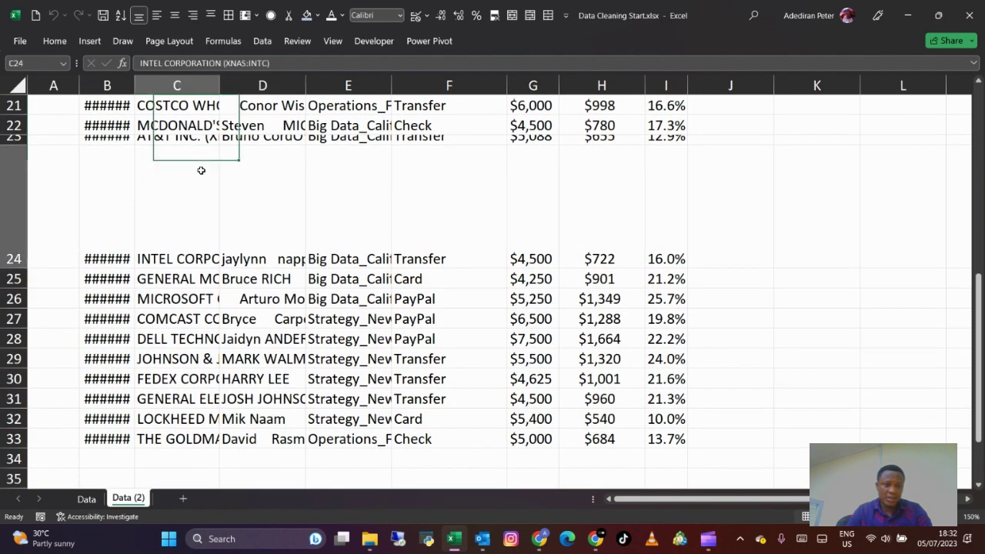
{"action": "left_click", "coordinate": [150, 333]}
{"action": "left_click", "coordinate": [326, 312]}
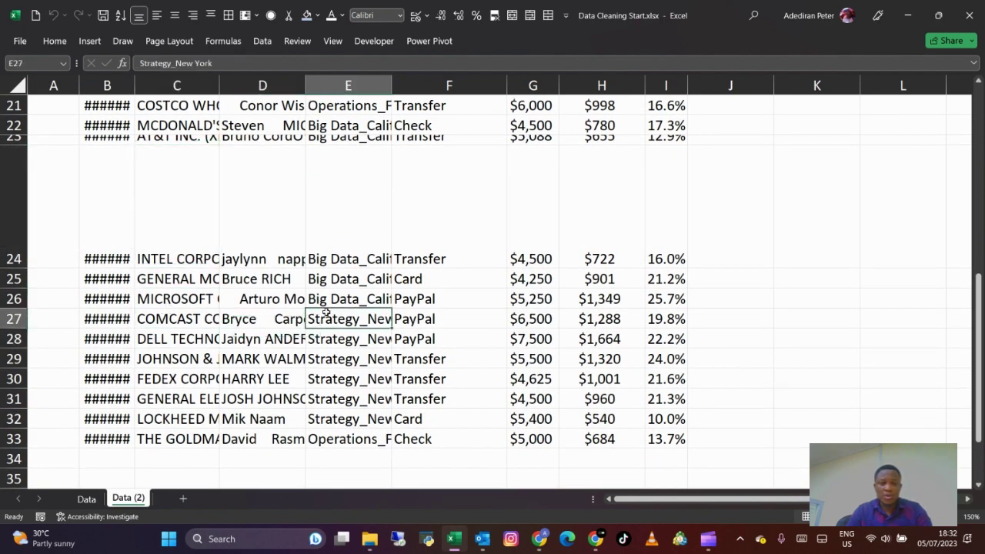
{"action": "scroll", "coordinate": [326, 312], "scroll_direction": "up", "scroll_amount": 4}
{"action": "scroll", "coordinate": [326, 311], "scroll_direction": "down", "scroll_amount": 1}
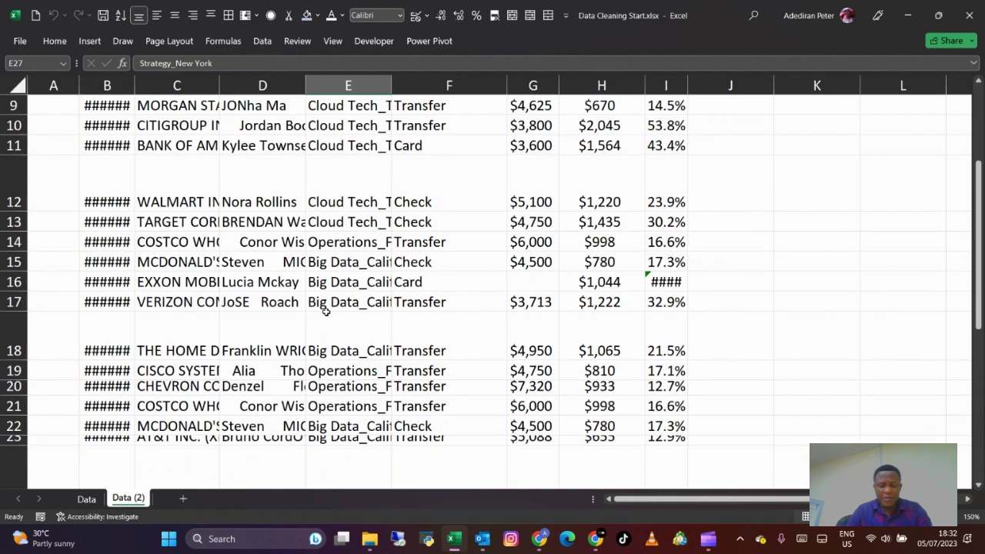
{"action": "left_click", "coordinate": [326, 311]}
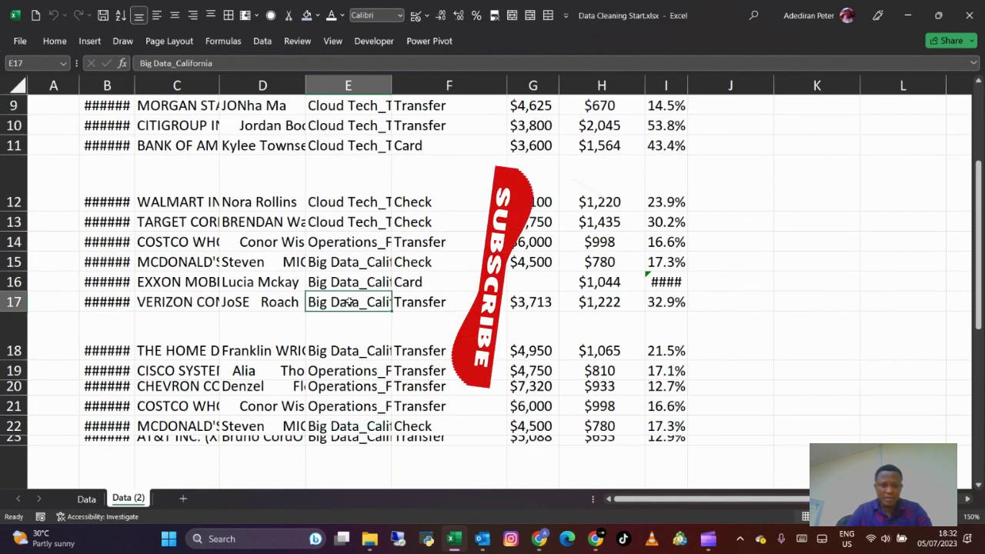
{"action": "scroll", "coordinate": [349, 300], "scroll_direction": "up", "scroll_amount": 3}
{"action": "scroll", "coordinate": [349, 301], "scroll_direction": "down", "scroll_amount": 1}
{"action": "scroll", "coordinate": [350, 300], "scroll_direction": "up", "scroll_amount": 3}
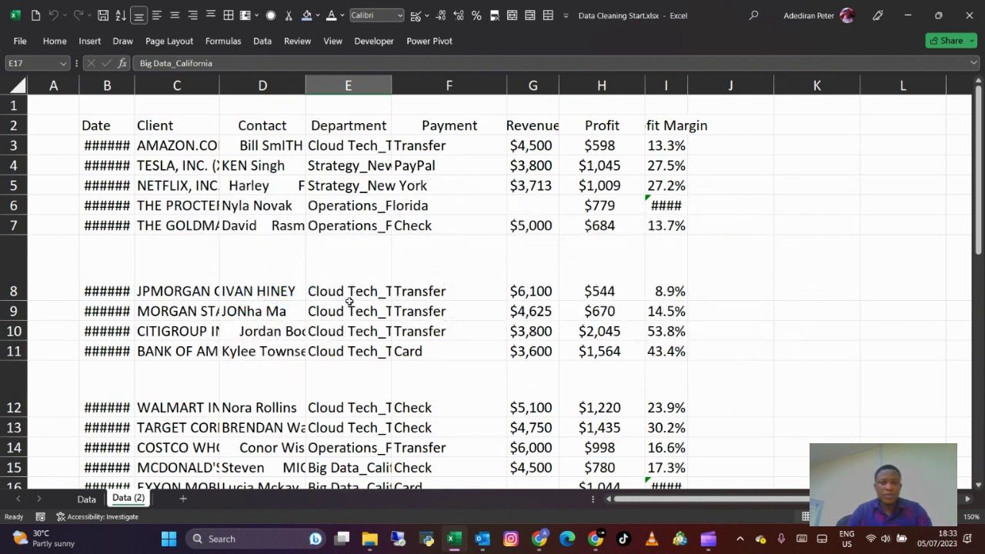
AutoFit the row heights of the whole data table and check the rows down to the end.
{"action": "left_click", "coordinate": [286, 310]}
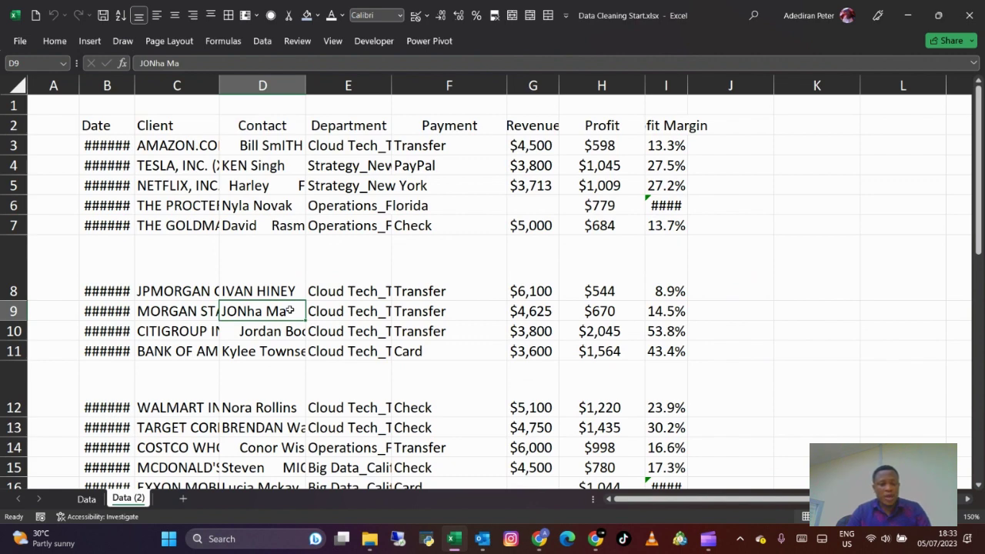
{"action": "key", "text": "ctrl+a"}
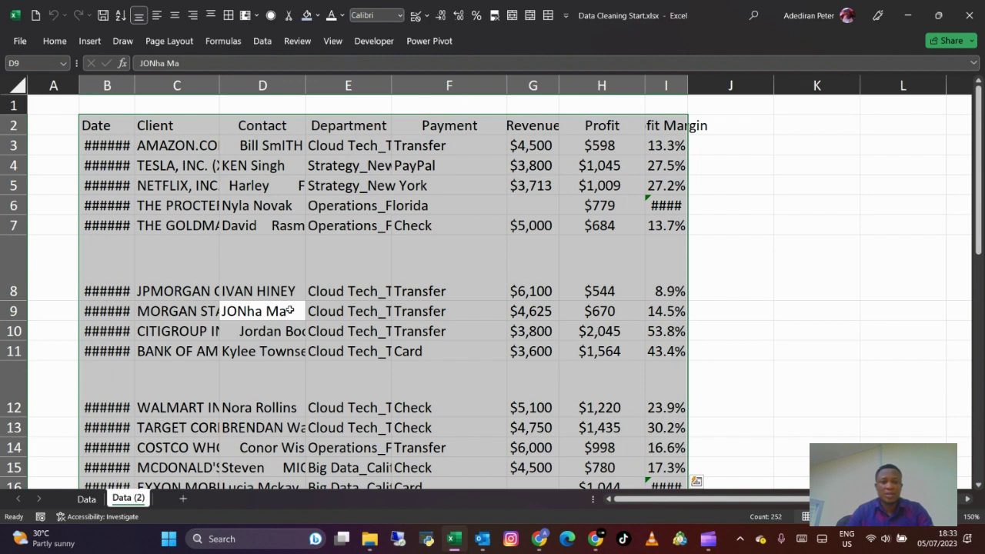
{"action": "left_click", "coordinate": [54, 42]}
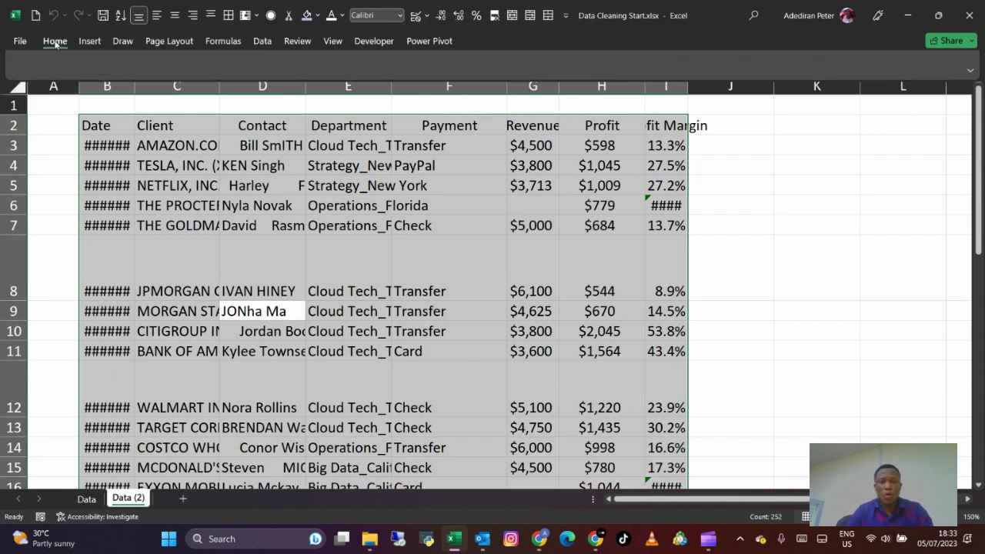
{"action": "left_click", "coordinate": [752, 92]}
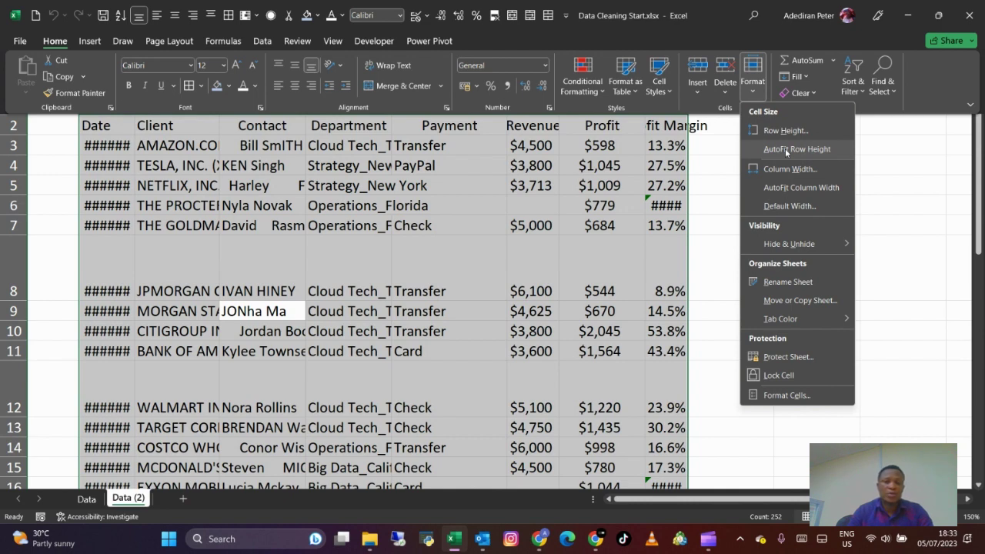
{"action": "left_click", "coordinate": [785, 149]}
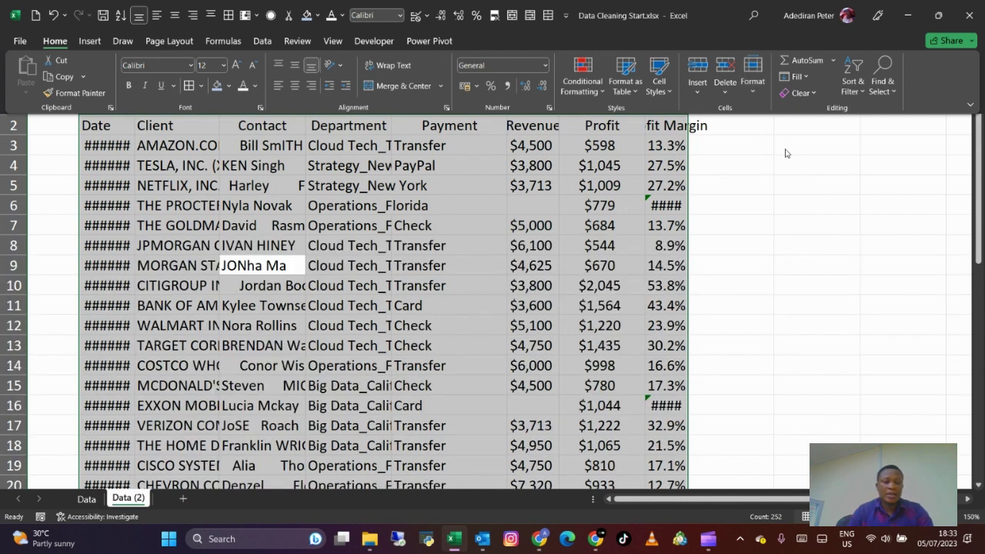
{"action": "scroll", "coordinate": [658, 265], "scroll_direction": "down", "scroll_amount": 1}
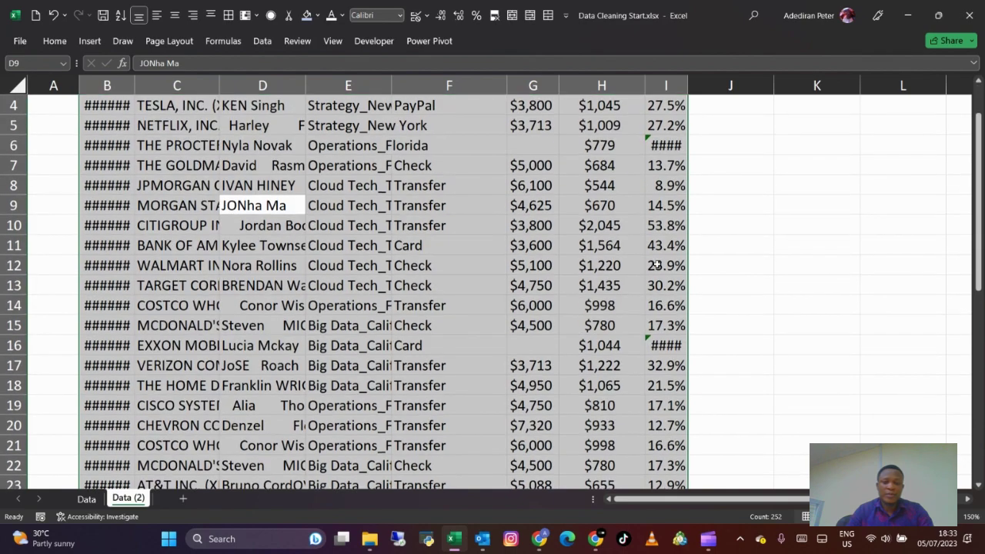
{"action": "left_click", "coordinate": [618, 284]}
{"action": "scroll", "coordinate": [618, 284], "scroll_direction": "down", "scroll_amount": 5}
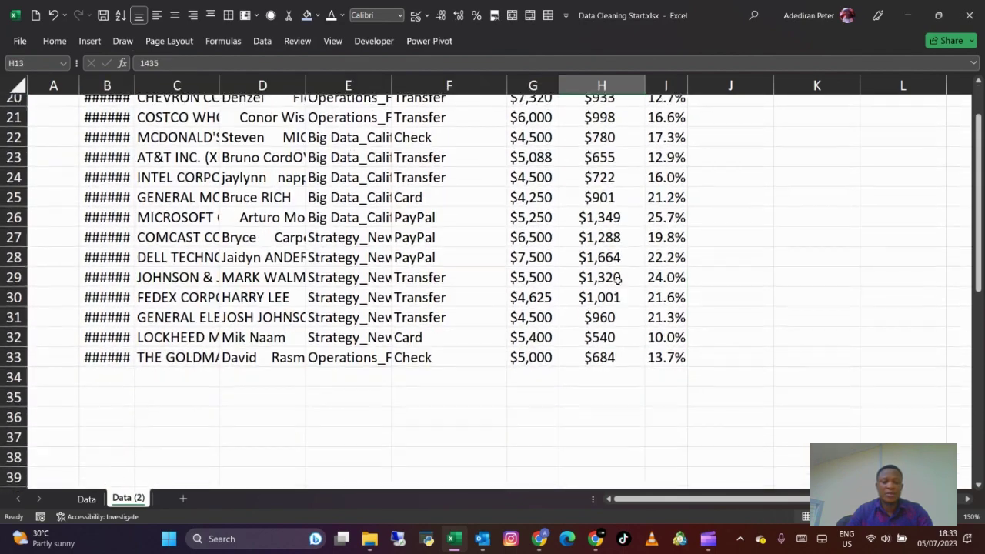
{"action": "scroll", "coordinate": [618, 281], "scroll_direction": "up", "scroll_amount": 6}
{"action": "scroll", "coordinate": [618, 280], "scroll_direction": "up", "scroll_amount": 1}
AutoFit the column widths of the whole data table, collapse the ribbon and clear the table selection.
{"action": "left_click", "coordinate": [497, 315]}
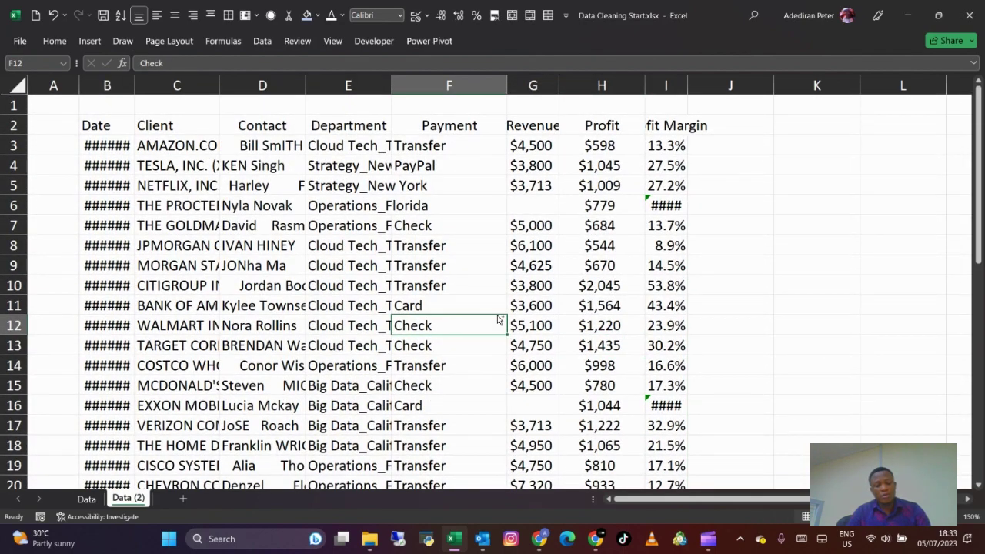
{"action": "key", "text": "ctrl+a"}
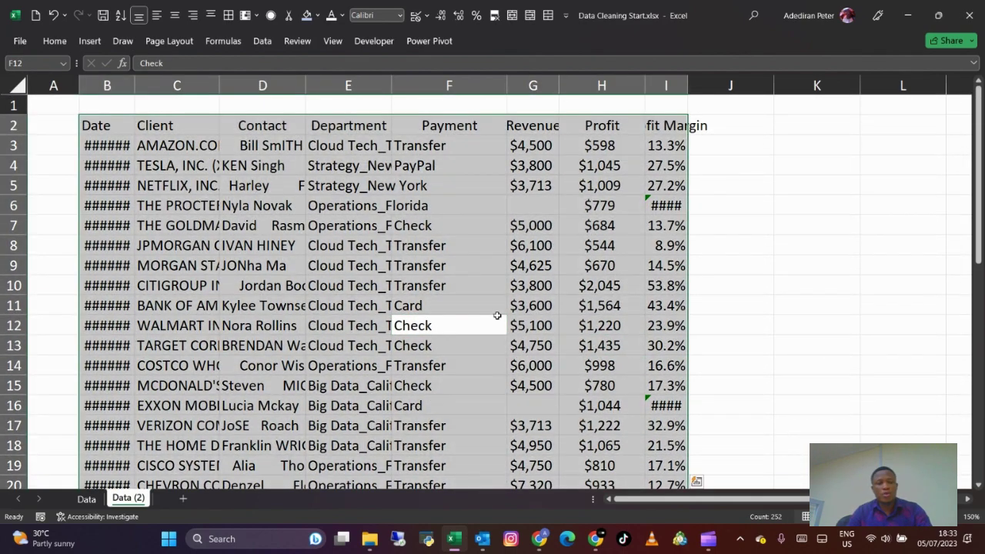
{"action": "left_click", "coordinate": [60, 44]}
{"action": "left_click", "coordinate": [752, 77]}
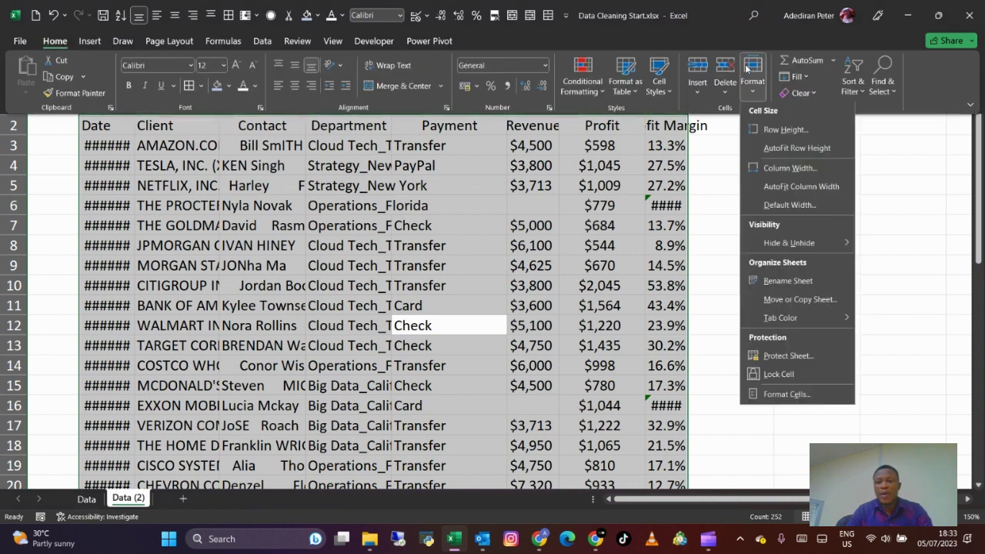
{"action": "left_click", "coordinate": [782, 191]}
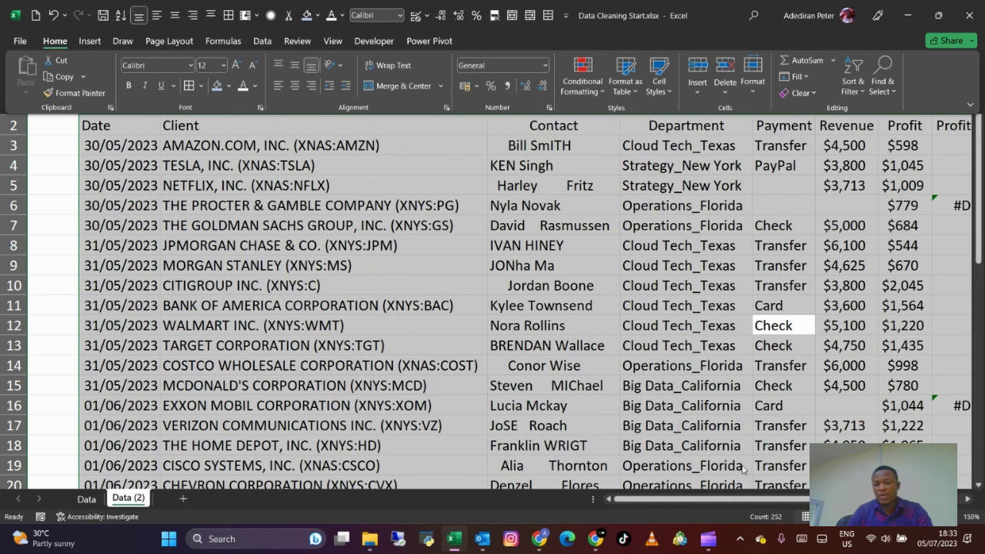
{"action": "key", "text": "ctrl+F1"}
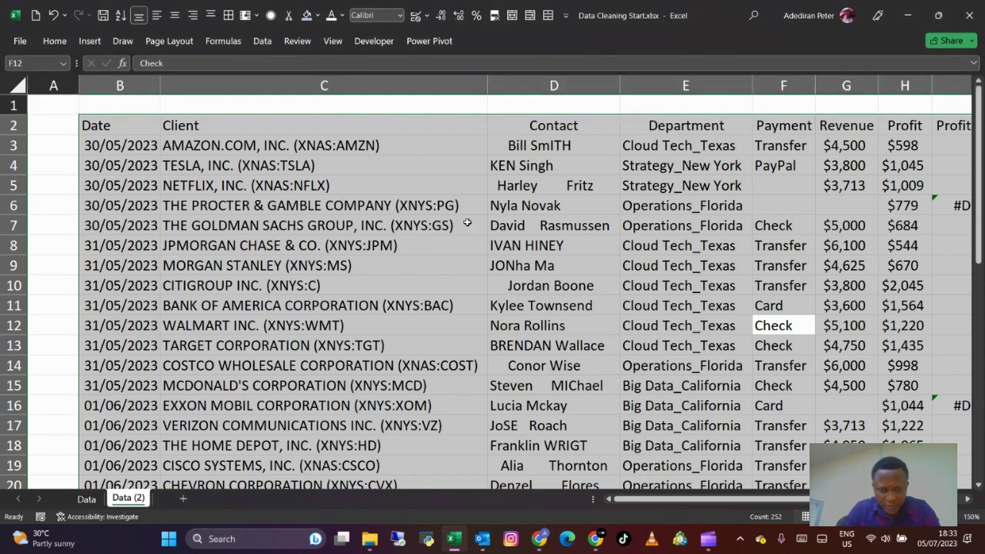
{"action": "left_click", "coordinate": [398, 191]}
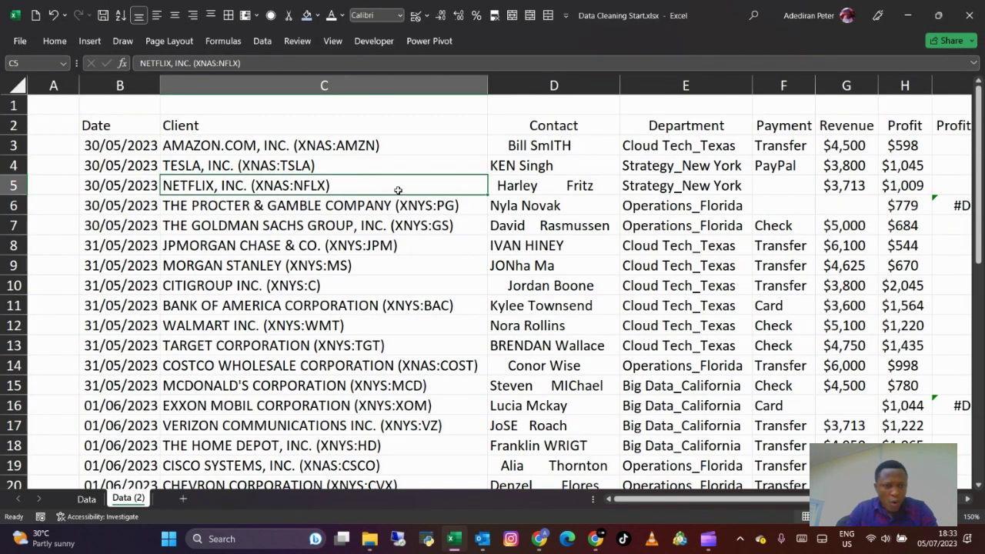
{"action": "left_click", "coordinate": [342, 166]}
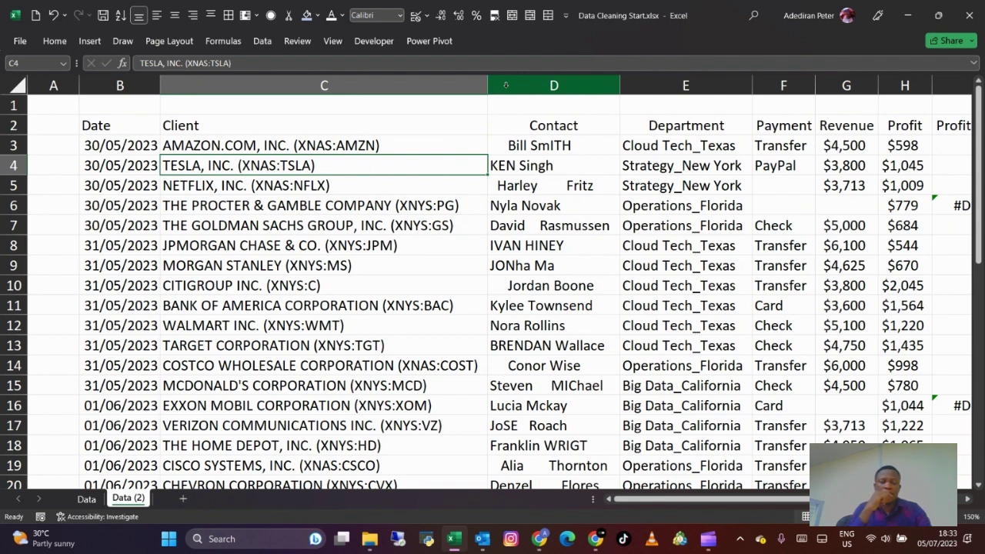
{"action": "left_click", "coordinate": [505, 86]}
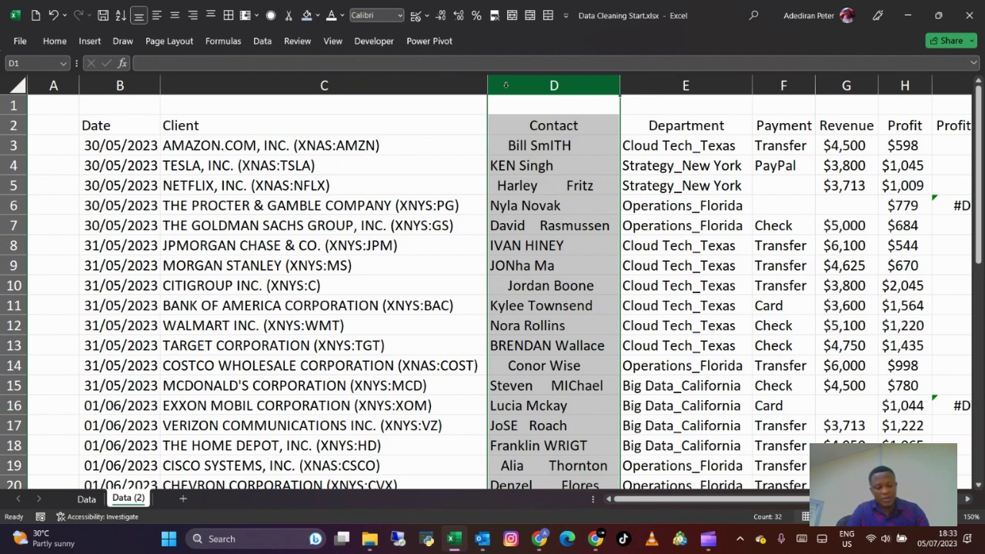
{"action": "key", "text": "ctrl+shift+plus"}
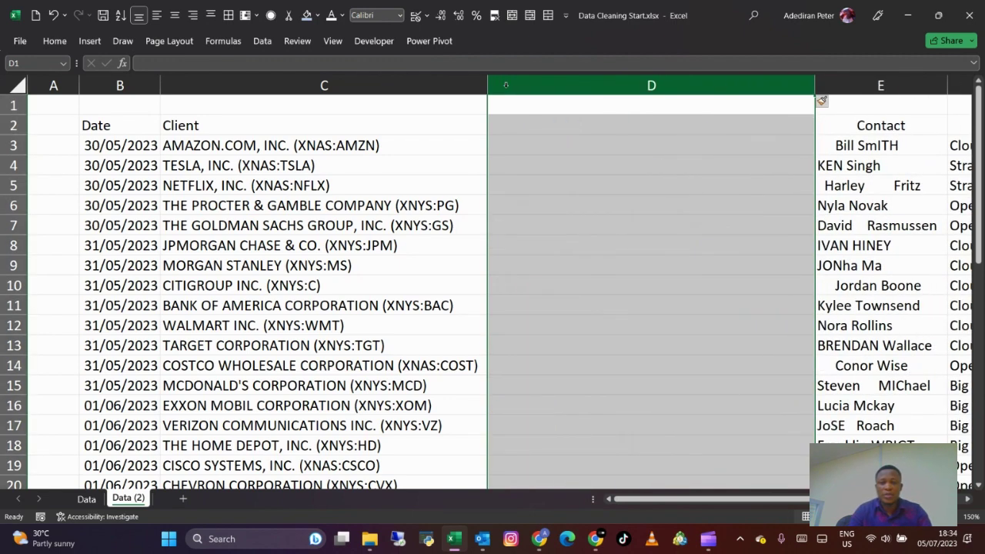
{"action": "left_click", "coordinate": [538, 213]}
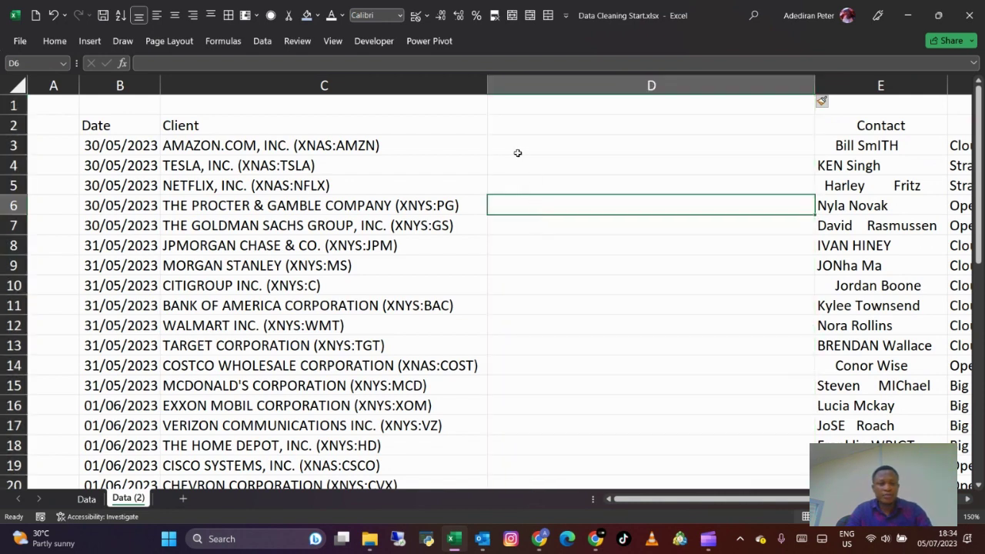
{"action": "key", "text": "ctrl+z"}
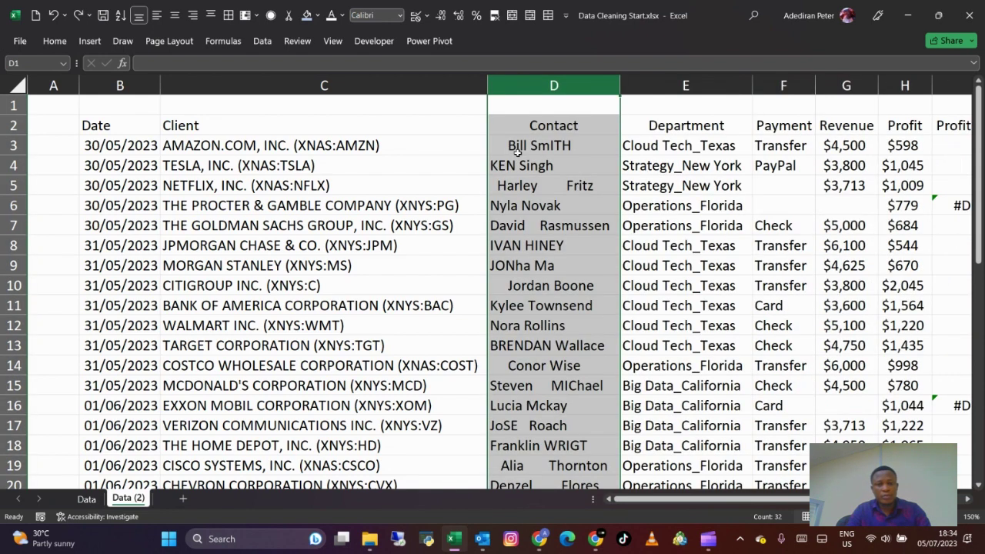
{"action": "left_click", "coordinate": [408, 167]}
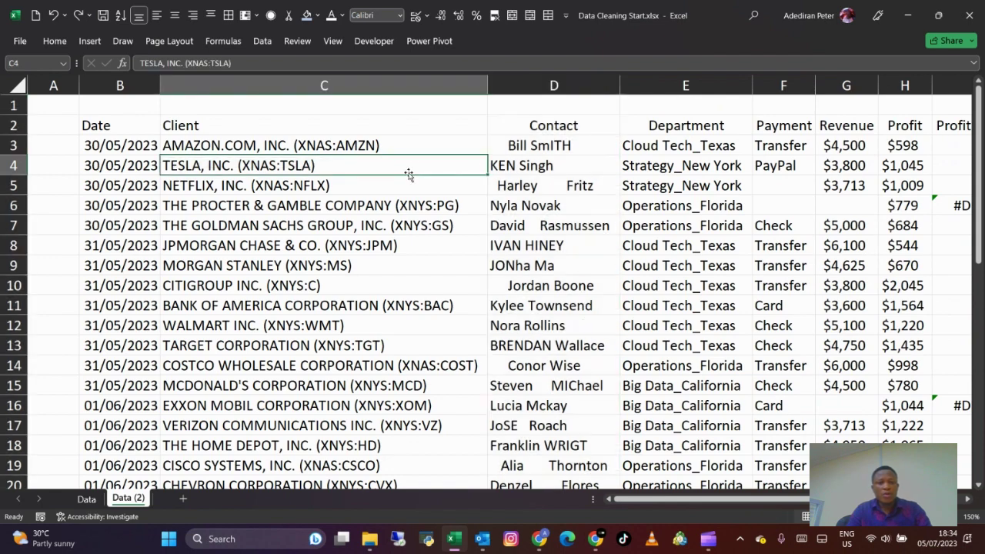
Examine the exchange and ticker code in parentheses within the first Client entry, cell C3, without changing it.
{"action": "double_click", "coordinate": [371, 145]}
{"action": "left_click_drag", "start_coordinate": [376, 144], "coordinate": [300, 145]}
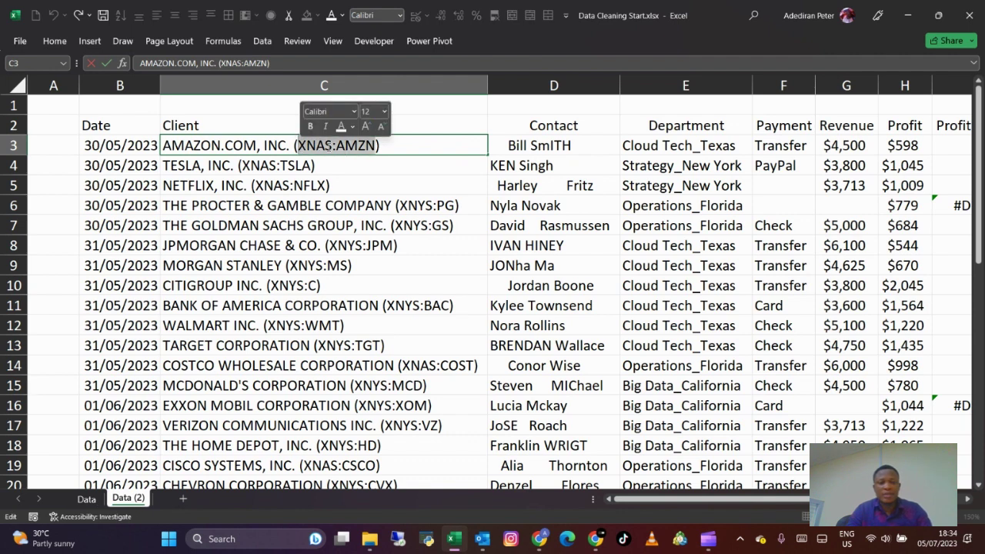
{"action": "left_click", "coordinate": [326, 145]}
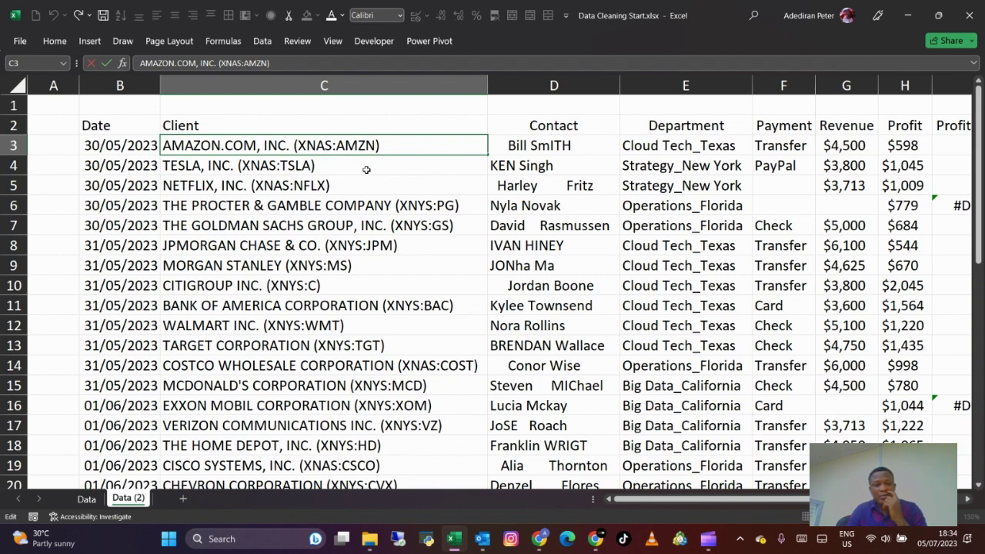
{"action": "left_click_drag", "start_coordinate": [379, 146], "coordinate": [294, 145]}
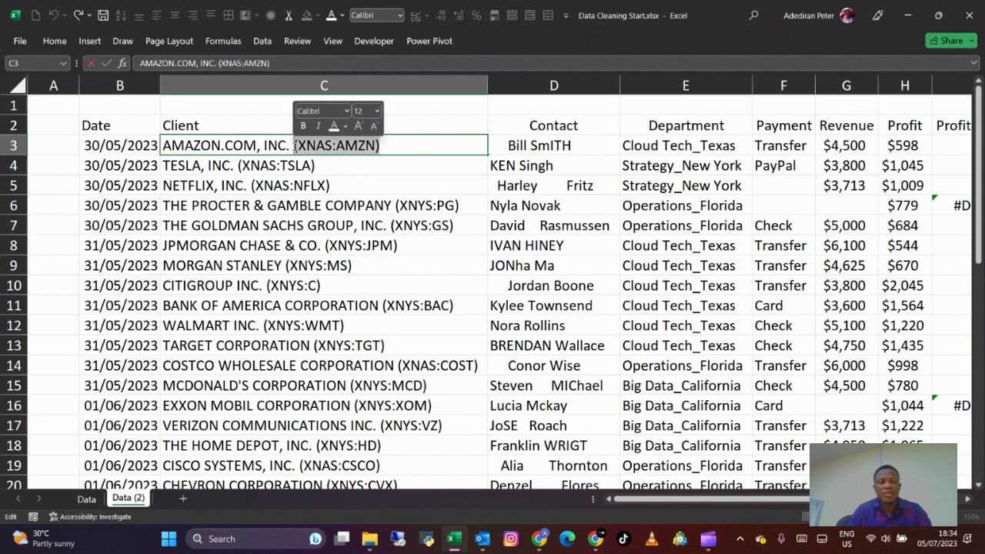
{"action": "left_click", "coordinate": [294, 145]}
{"action": "left_click", "coordinate": [305, 182]}
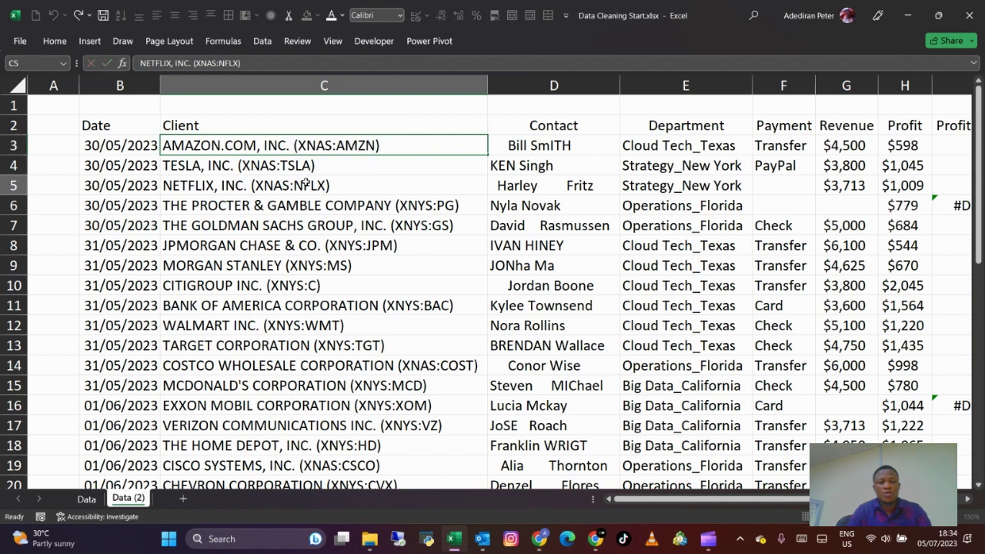
Set up a find and replace on the Client entries C3:C33 that searches for the wildcard pattern (*).
{"action": "left_click", "coordinate": [353, 145]}
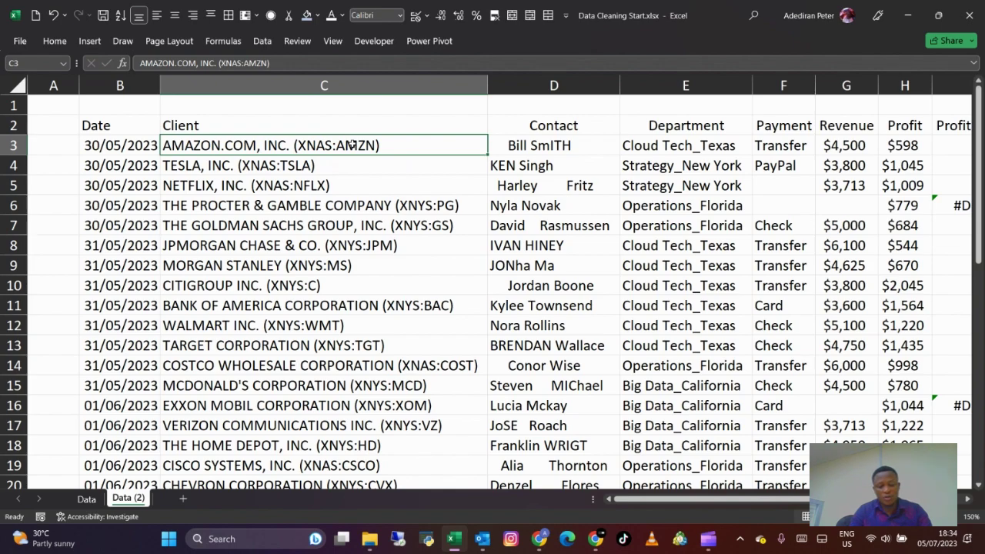
{"action": "key", "text": "ctrl+shift+Down"}
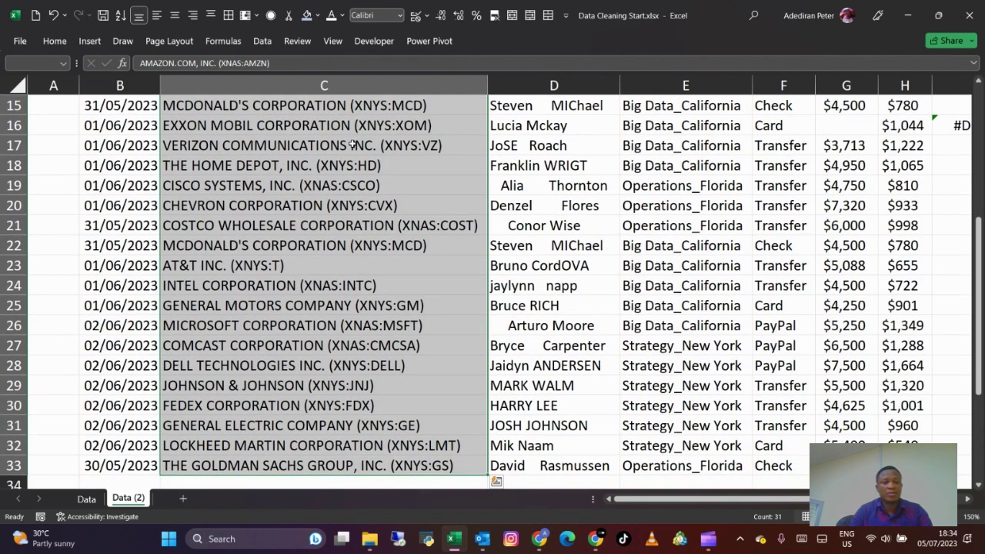
{"action": "scroll", "coordinate": [359, 193], "scroll_direction": "up", "scroll_amount": 4}
{"action": "scroll", "coordinate": [358, 194], "scroll_direction": "up", "scroll_amount": 1}
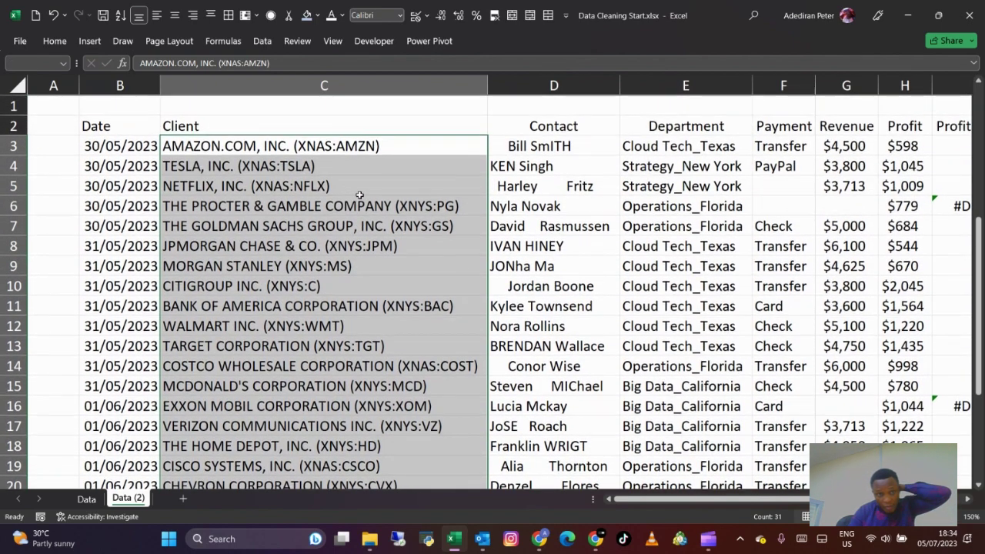
{"action": "key", "text": "ctrl+h"}
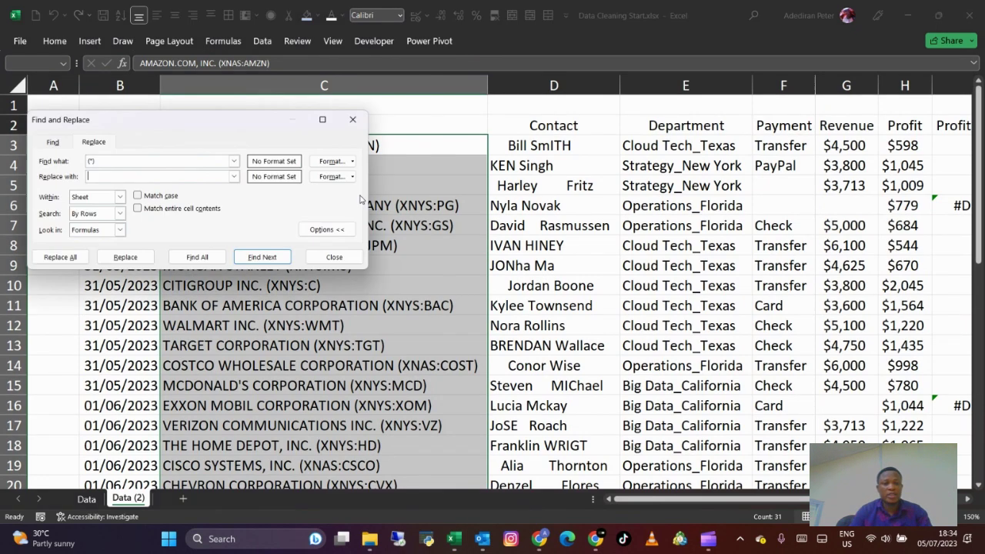
{"action": "left_click_drag", "start_coordinate": [197, 121], "coordinate": [607, 181]}
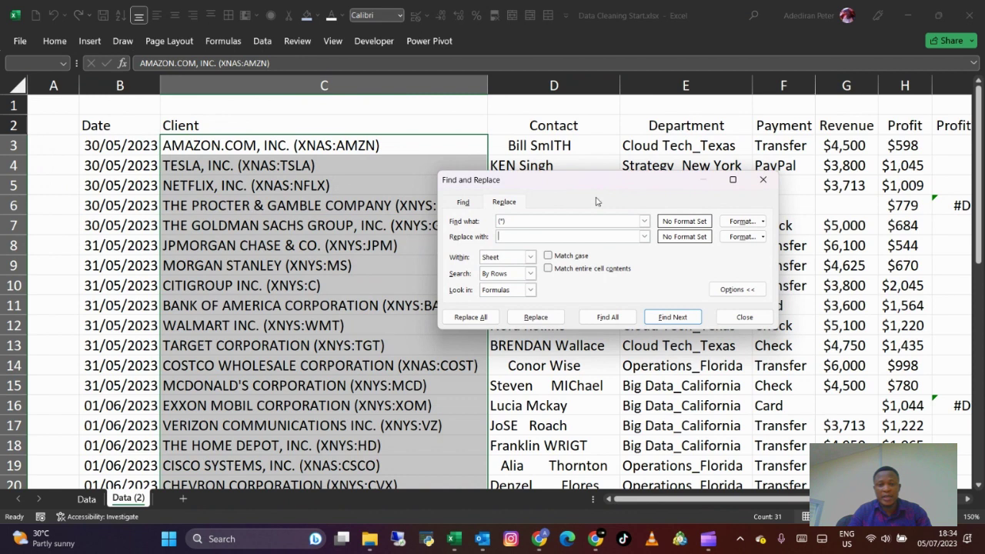
{"action": "left_click", "coordinate": [524, 224]}
{"action": "key", "text": "BackSpace"}
{"action": "key", "text": "BackSpace"}
{"action": "key", "text": "BackSpace"}
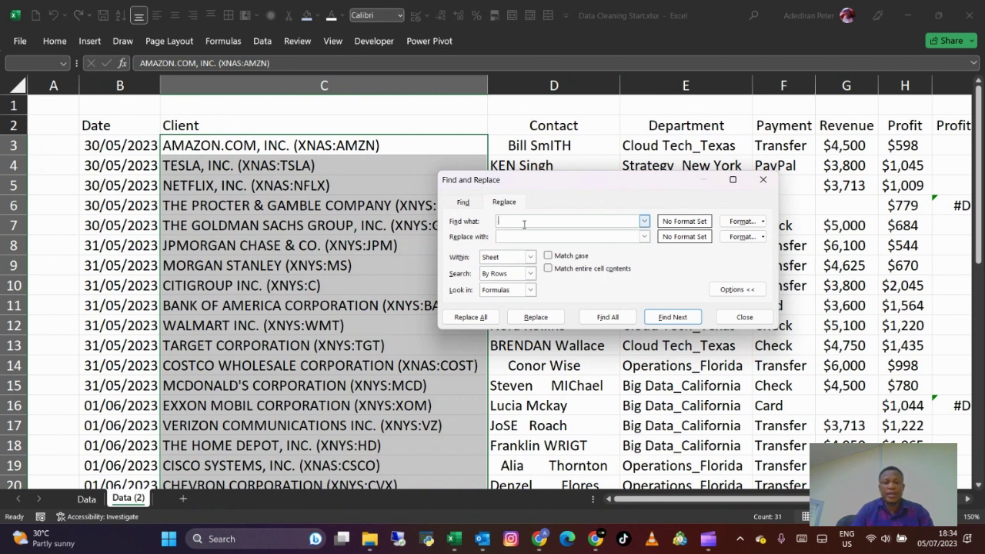
{"action": "type", "text": "("}
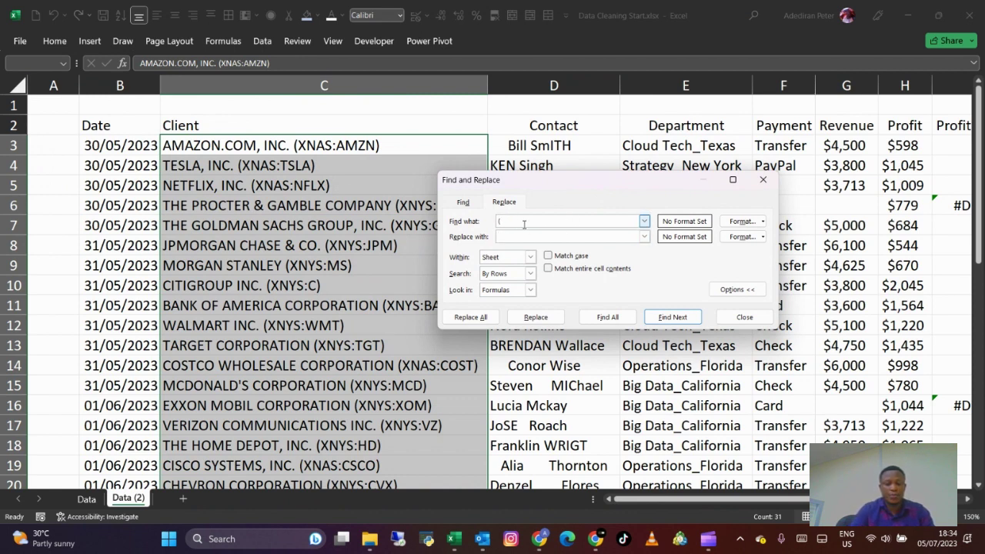
{"action": "type", "text": "*)"}
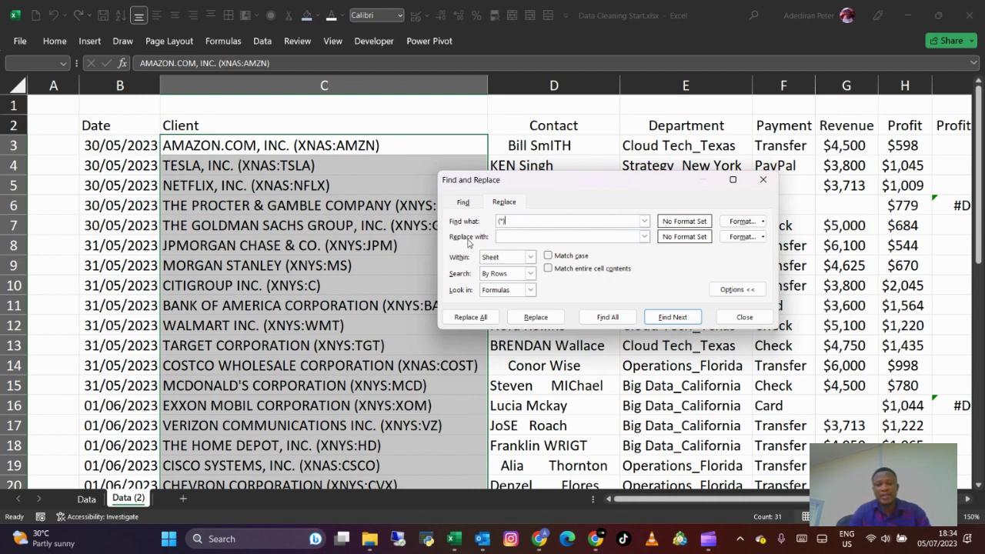
Replace all matches in the selected Client entries with nothing and close the Find and Replace dialog.
{"action": "left_click", "coordinate": [514, 237]}
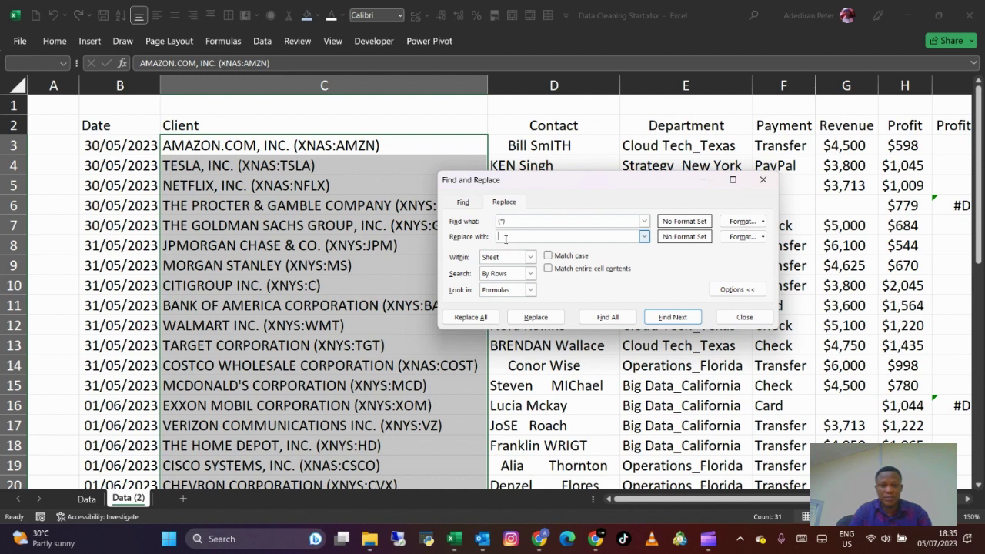
{"action": "left_click", "coordinate": [470, 319]}
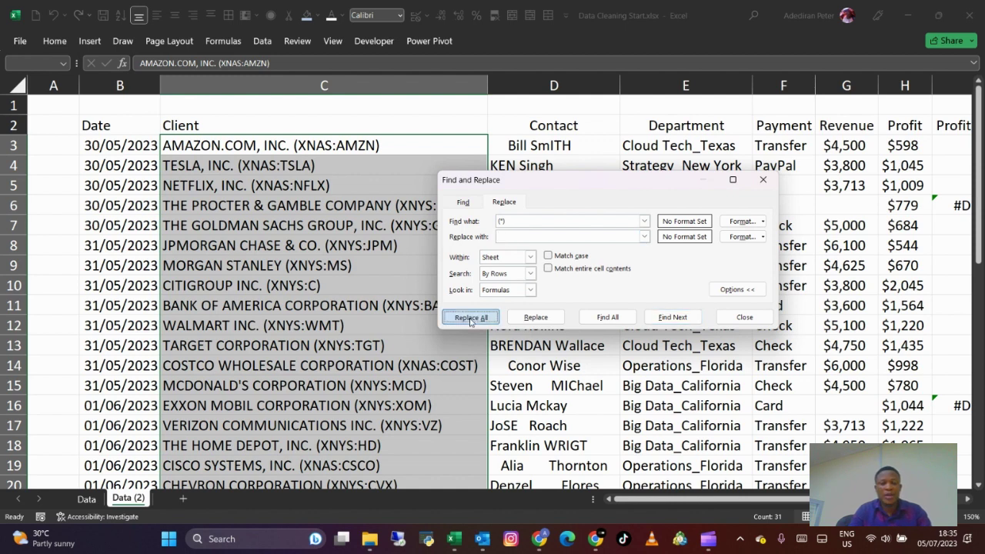
{"action": "left_click", "coordinate": [496, 304]}
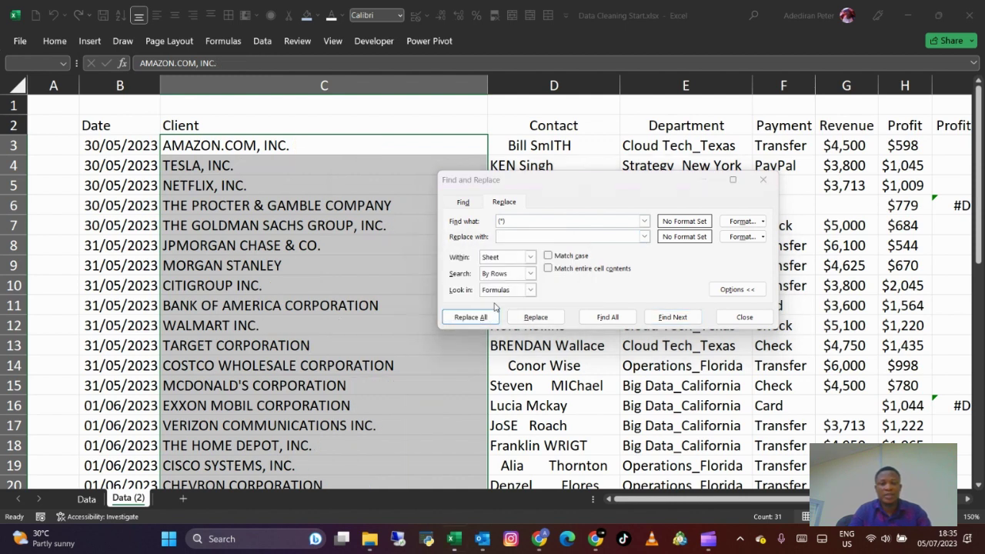
{"action": "left_click", "coordinate": [732, 317]}
{"action": "left_click", "coordinate": [443, 309]}
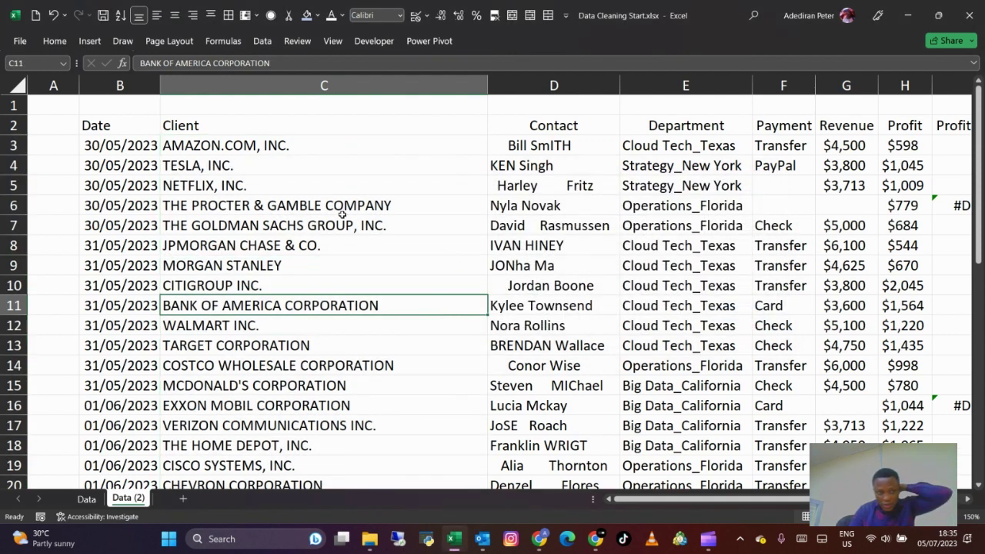
Insert an empty column between Client and Contact and narrow it to about half the Client column's width.
{"action": "left_click", "coordinate": [497, 91]}
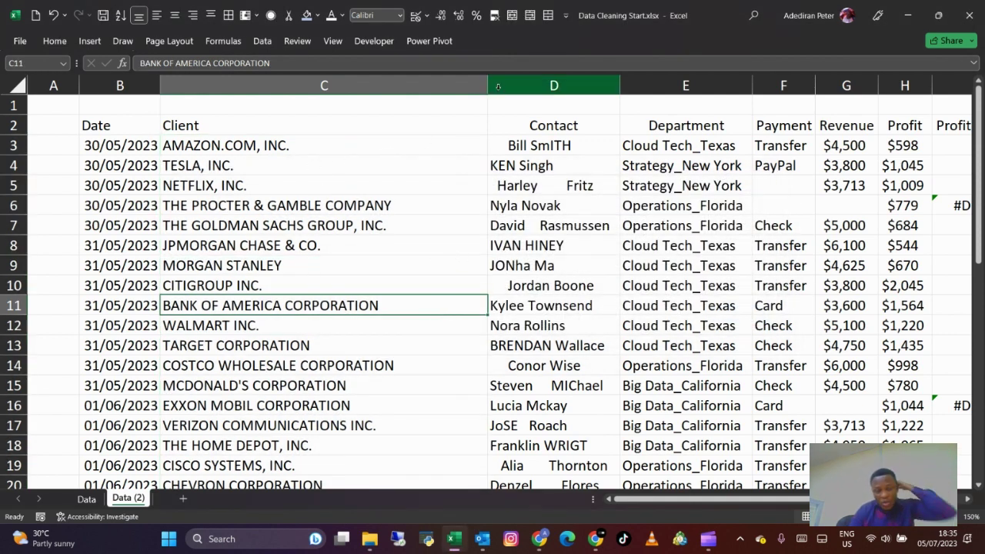
{"action": "left_click", "coordinate": [237, 145]}
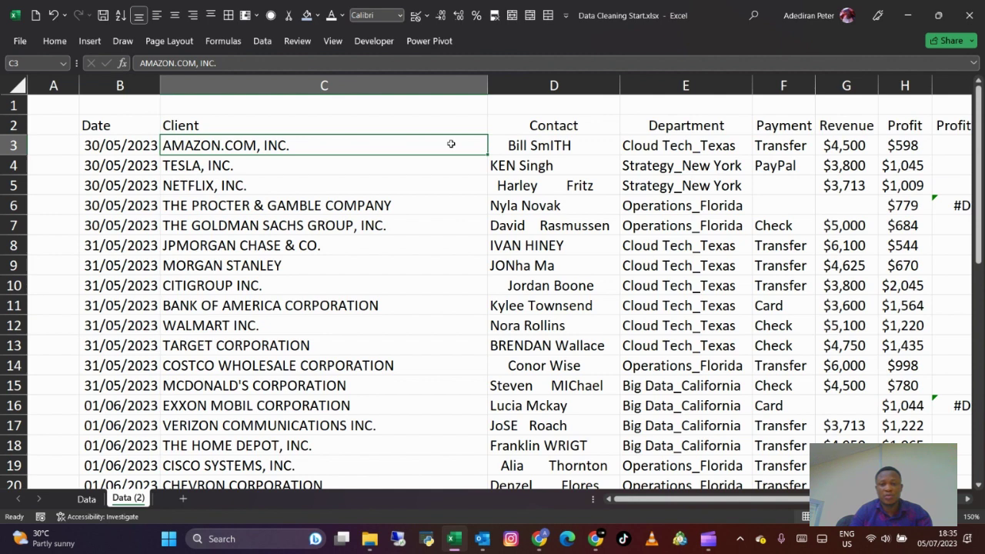
{"action": "left_click", "coordinate": [512, 87]}
{"action": "key", "text": "ctrl+shift+plus"}
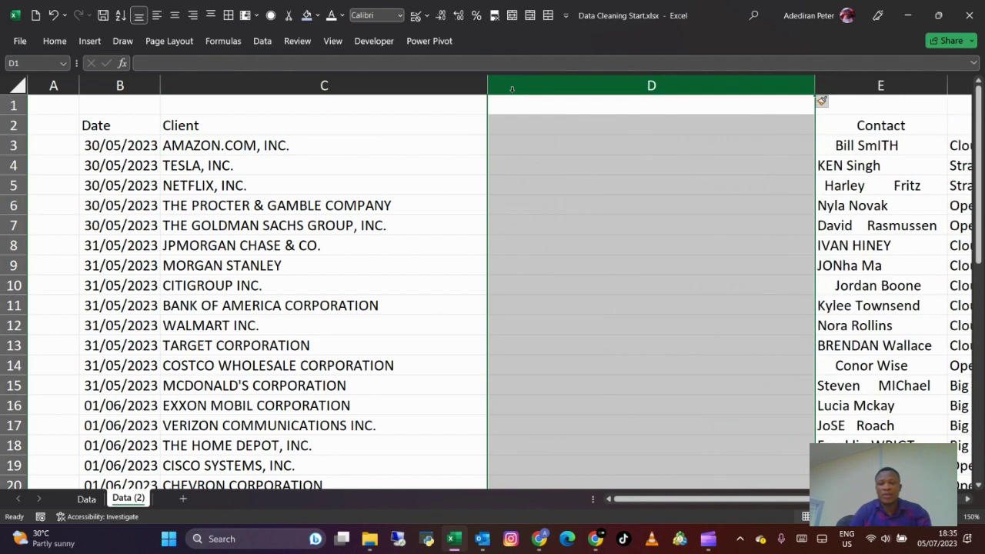
{"action": "left_click_drag", "start_coordinate": [800, 81], "coordinate": [649, 113]}
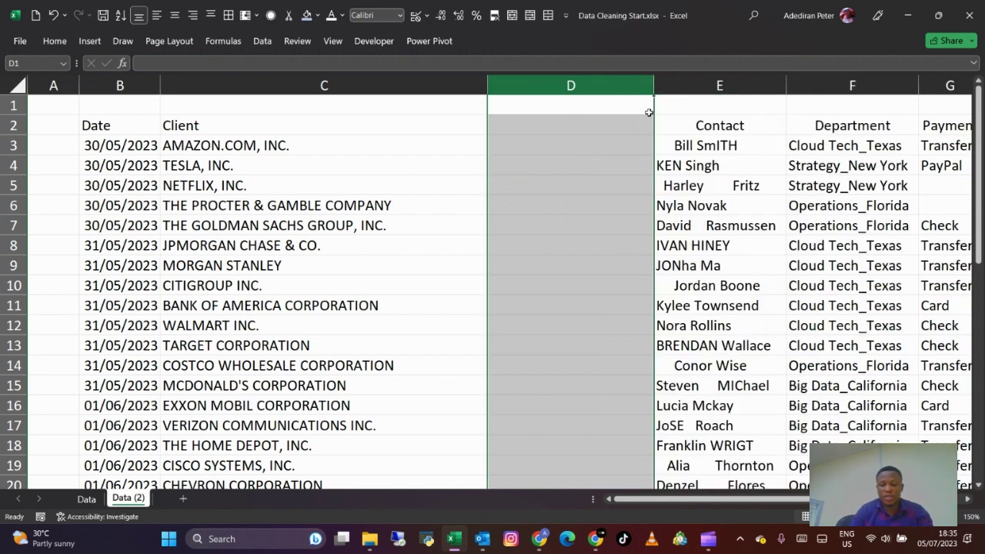
Enter the formula =LOWER(C3) in cell D3 to convert the first client name to lowercase.
{"action": "left_click", "coordinate": [569, 144]}
{"action": "type", "text": "=l"}
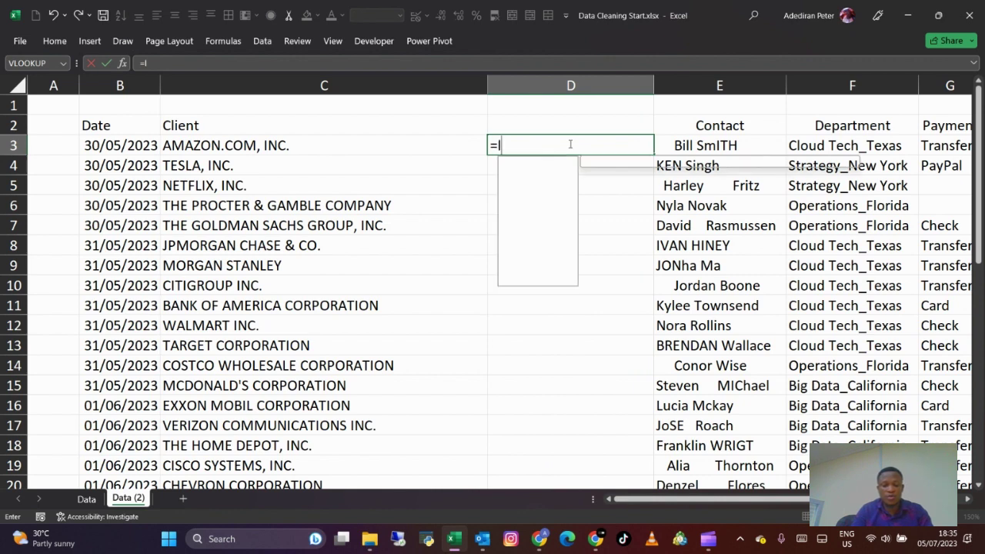
{"action": "type", "text": "ower"}
{"action": "key", "text": "Tab"}
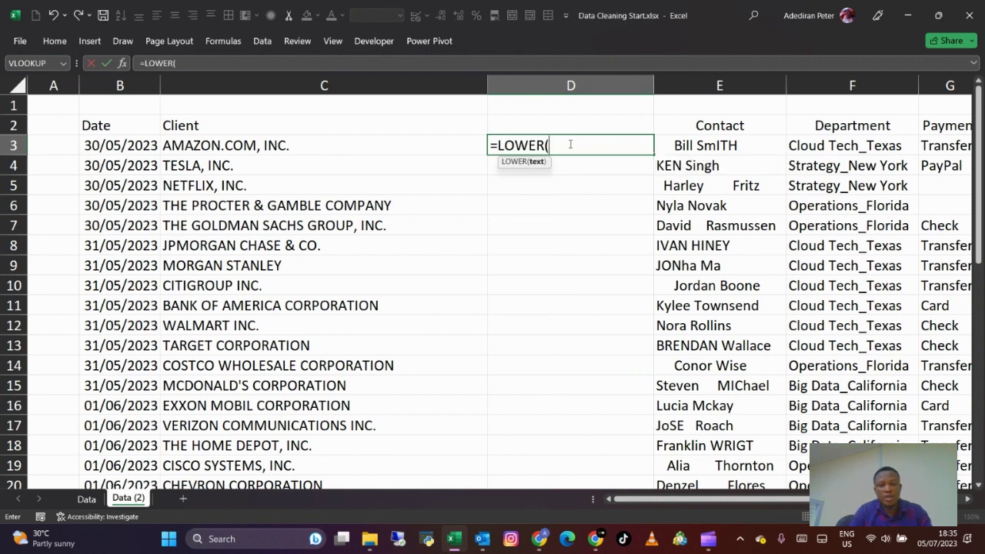
{"action": "left_click", "coordinate": [435, 137]}
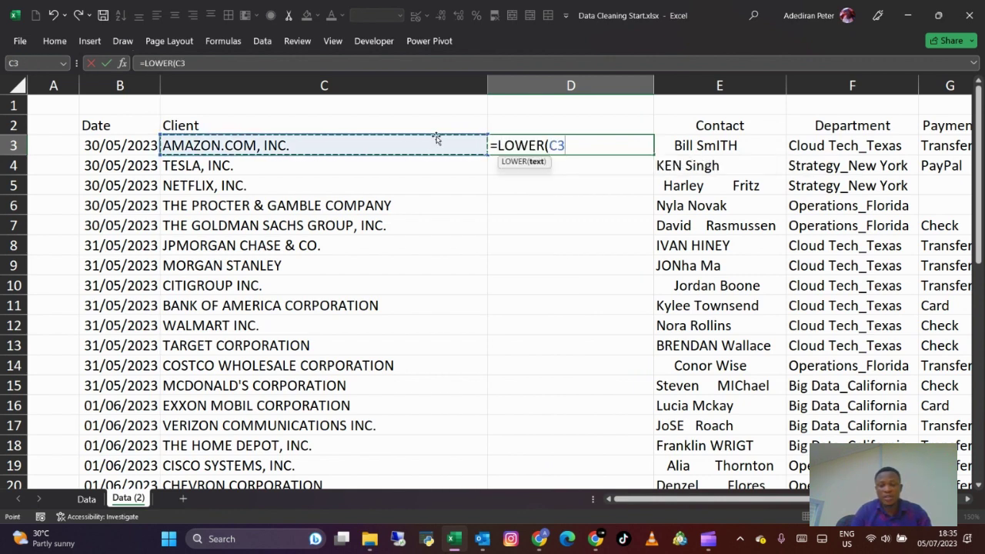
{"action": "key", "text": "Return"}
Fill the LOWER formula from D3 down to the last data row, D33, and clear the selection.
{"action": "left_click", "coordinate": [523, 146]}
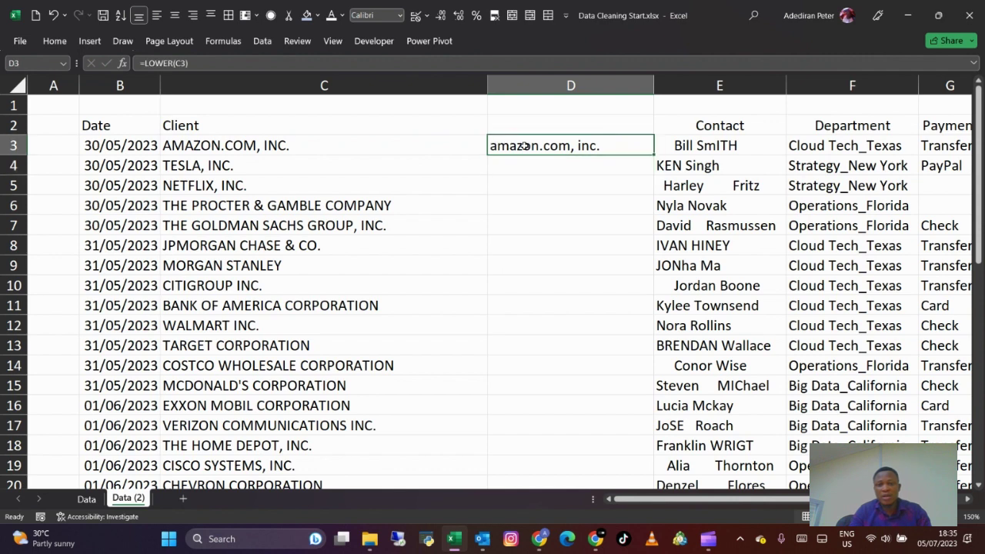
{"action": "double_click", "coordinate": [654, 155]}
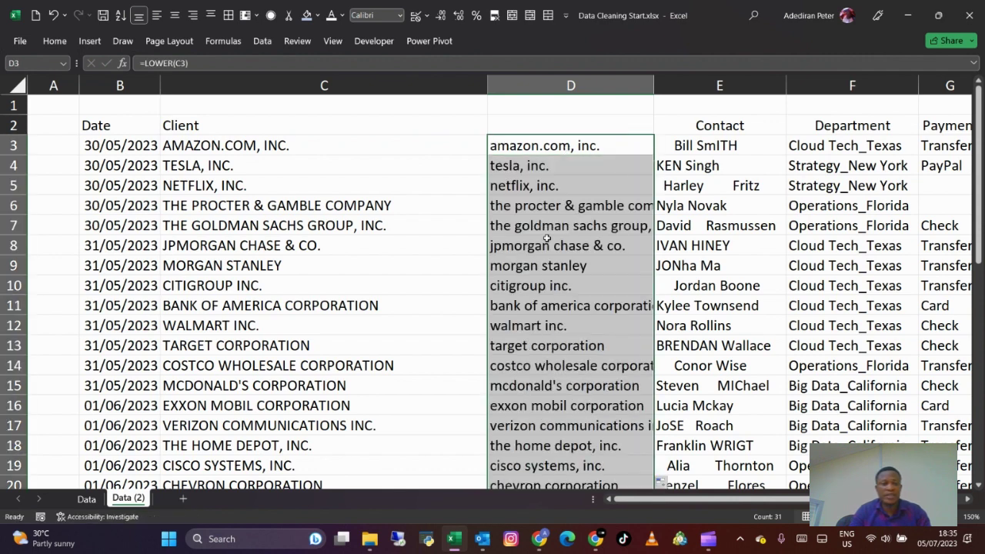
{"action": "left_click", "coordinate": [546, 239]}
{"action": "left_click", "coordinate": [506, 199]}
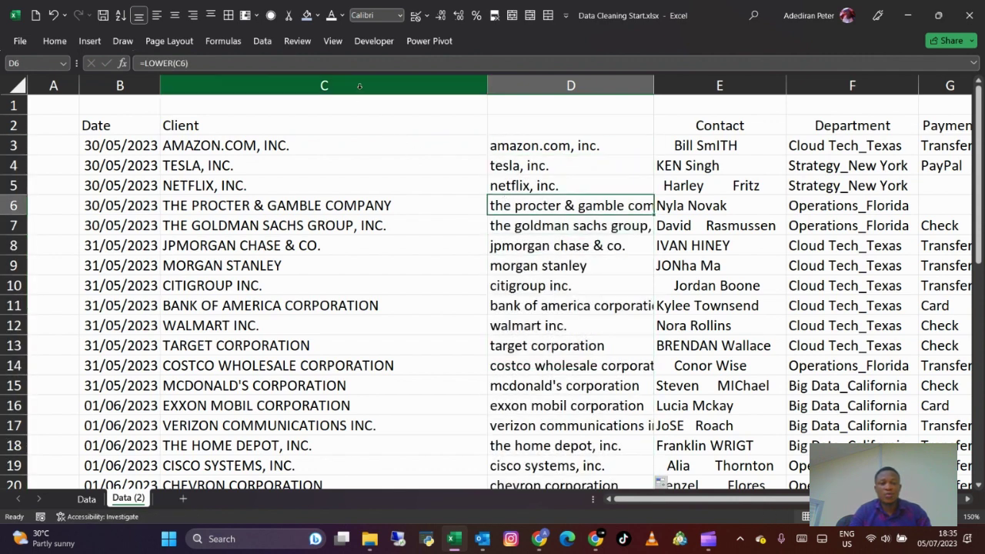
Enter Client as the header of the new lowercase column in cell D2.
{"action": "left_click", "coordinate": [513, 126]}
{"action": "type", "text": "Cl"}
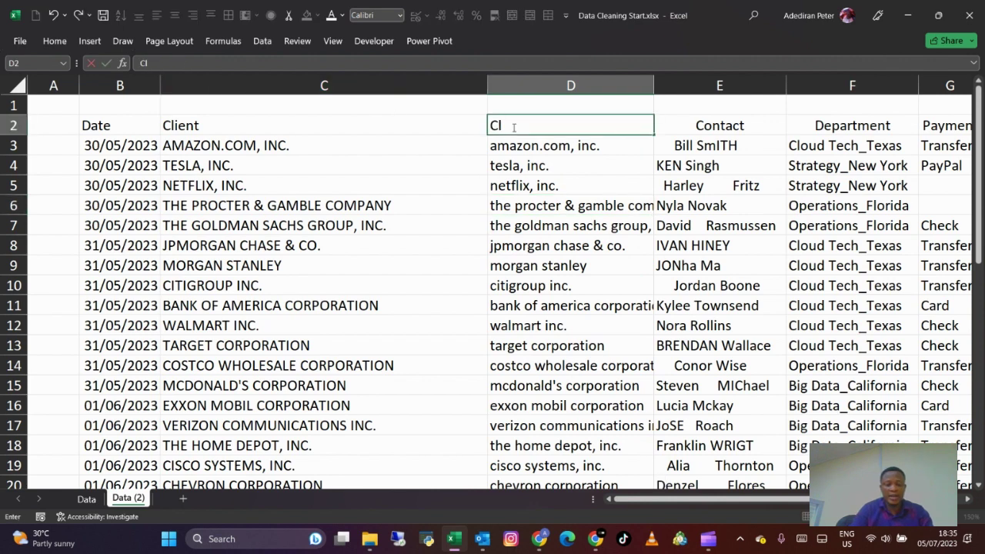
{"action": "type", "text": "ient"}
{"action": "key", "text": "Return"}
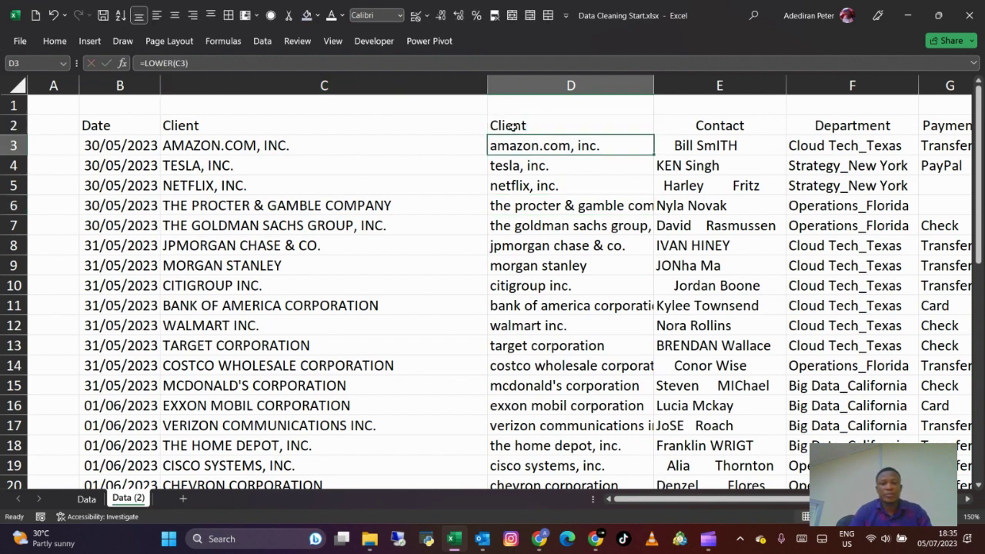
Try to delete the original uppercase Client column C and undo the deletion.
{"action": "left_click", "coordinate": [412, 88]}
{"action": "key", "text": "ctrl+minus"}
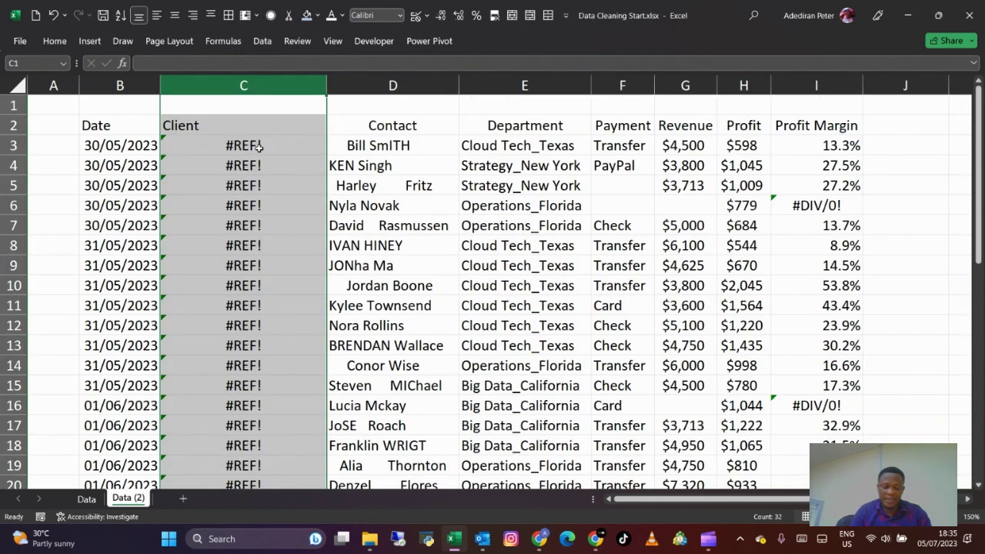
{"action": "key", "text": "ctrl+z"}
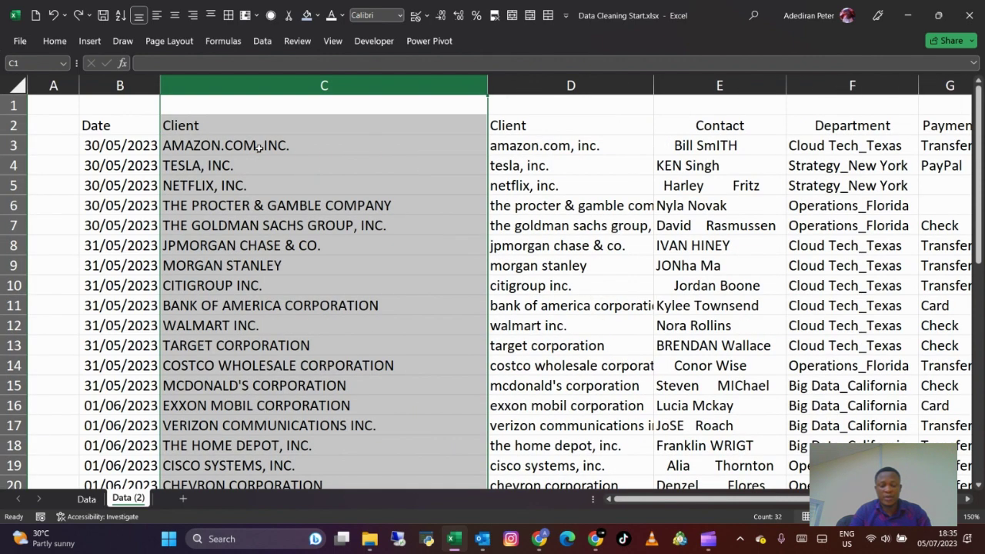
{"action": "left_click", "coordinate": [296, 168]}
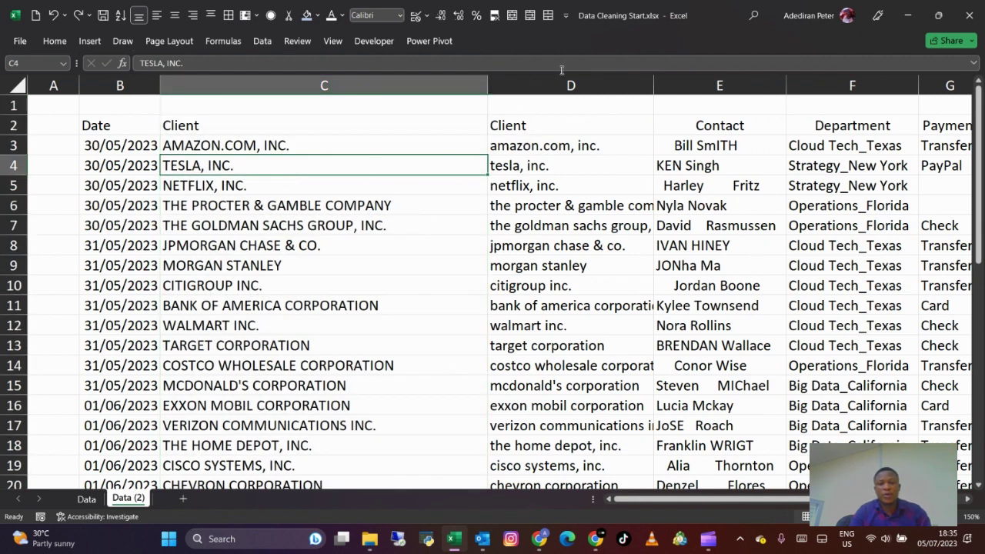
Convert the LOWER formulas in D3:D33 to static text by copying them and pasting as values in place.
{"action": "left_click", "coordinate": [527, 145]}
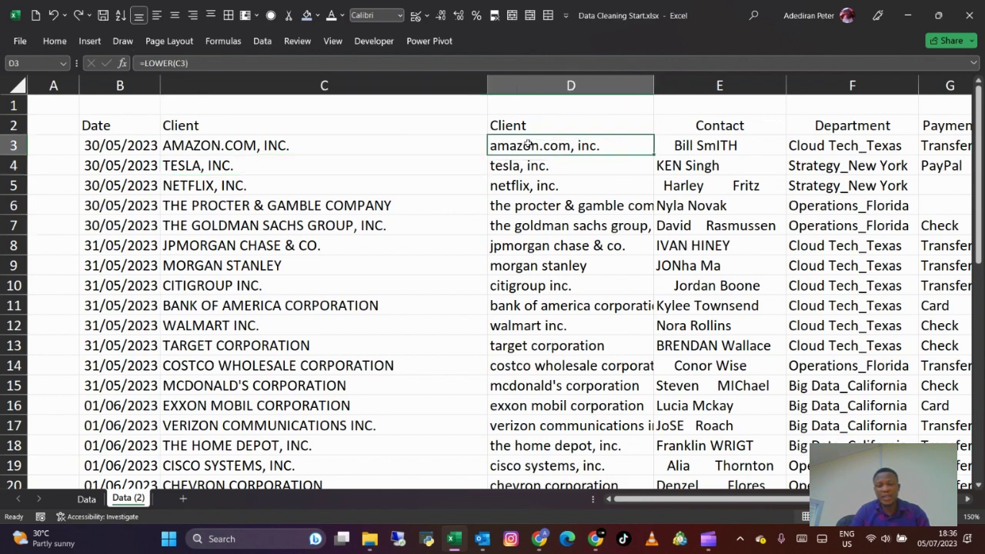
{"action": "key", "text": "ctrl+shift+Down"}
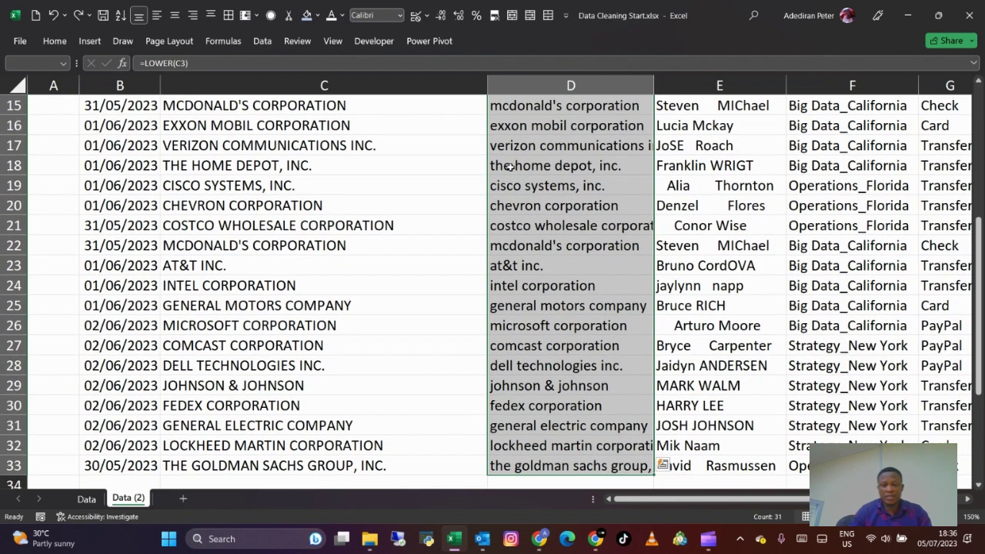
{"action": "right_click", "coordinate": [510, 166]}
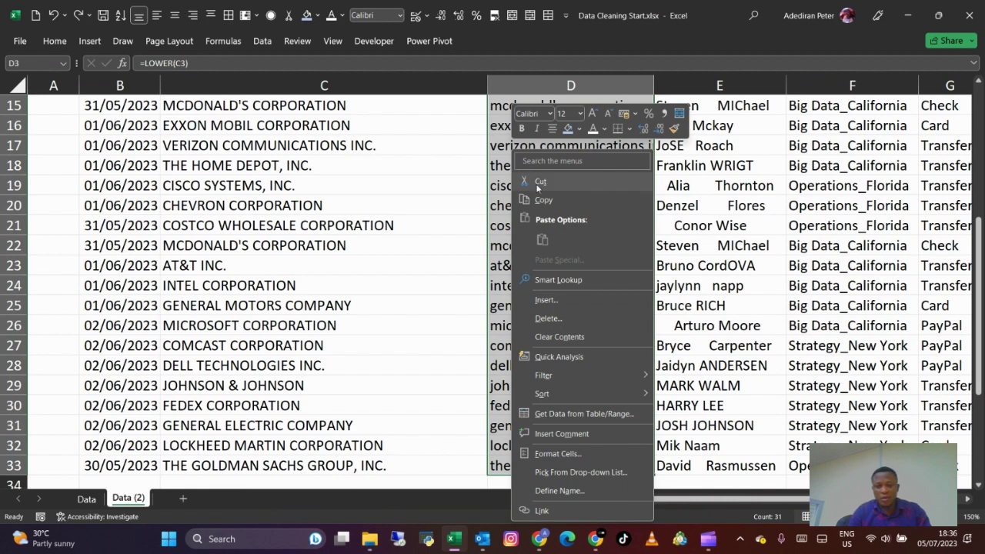
{"action": "left_click", "coordinate": [536, 192]}
{"action": "scroll", "coordinate": [536, 192], "scroll_direction": "up", "scroll_amount": 5}
{"action": "right_click", "coordinate": [539, 154]}
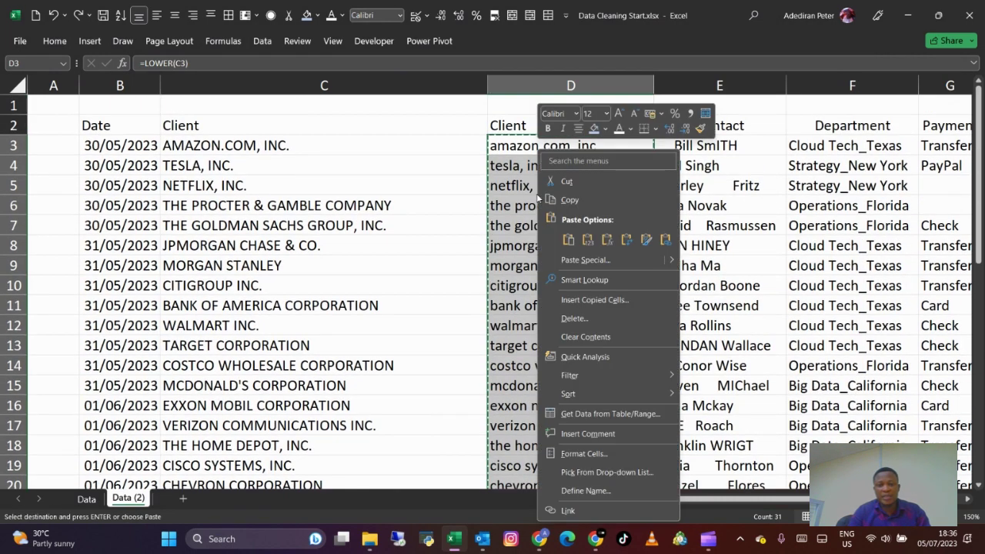
{"action": "left_click", "coordinate": [587, 241]}
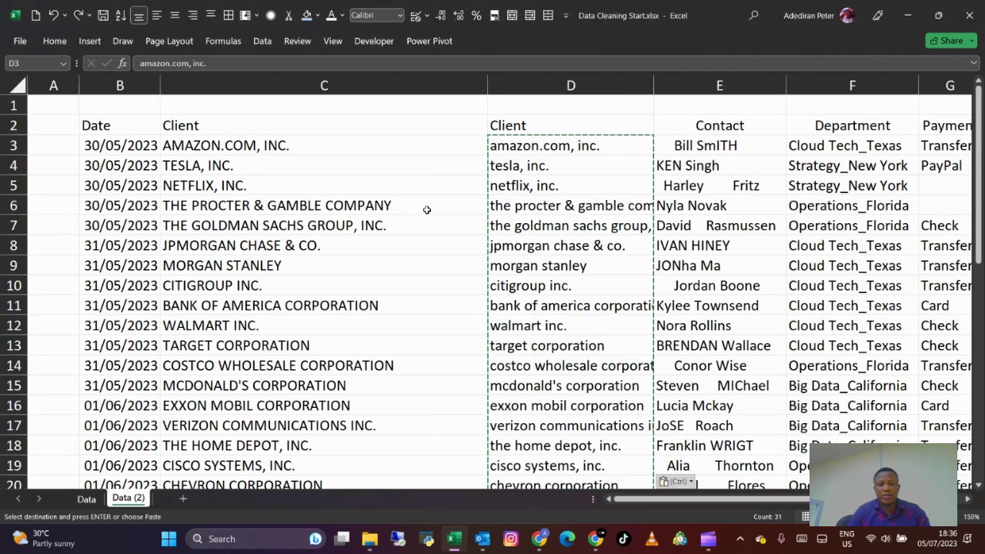
Delete the original uppercase Client column C and select the first Contact entry, cell D3.
{"action": "left_click", "coordinate": [424, 208]}
{"action": "left_click", "coordinate": [412, 87]}
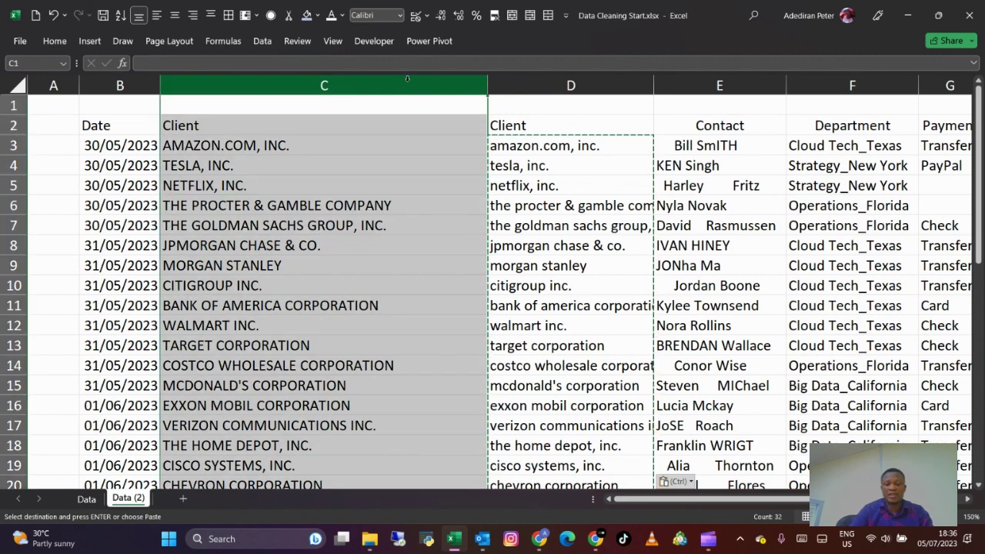
{"action": "key", "text": "ctrl+minus"}
{"action": "left_click", "coordinate": [348, 207]}
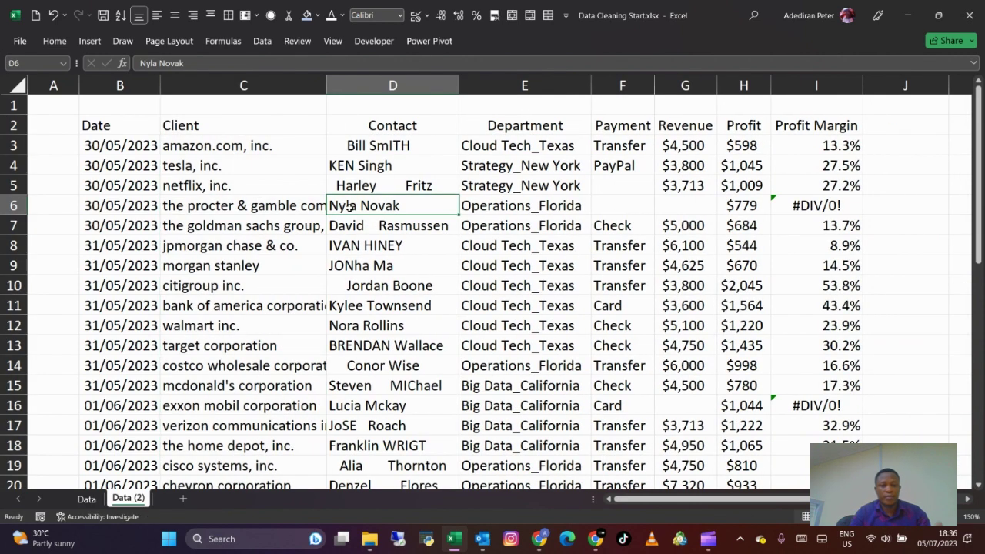
{"action": "left_click", "coordinate": [380, 153]}
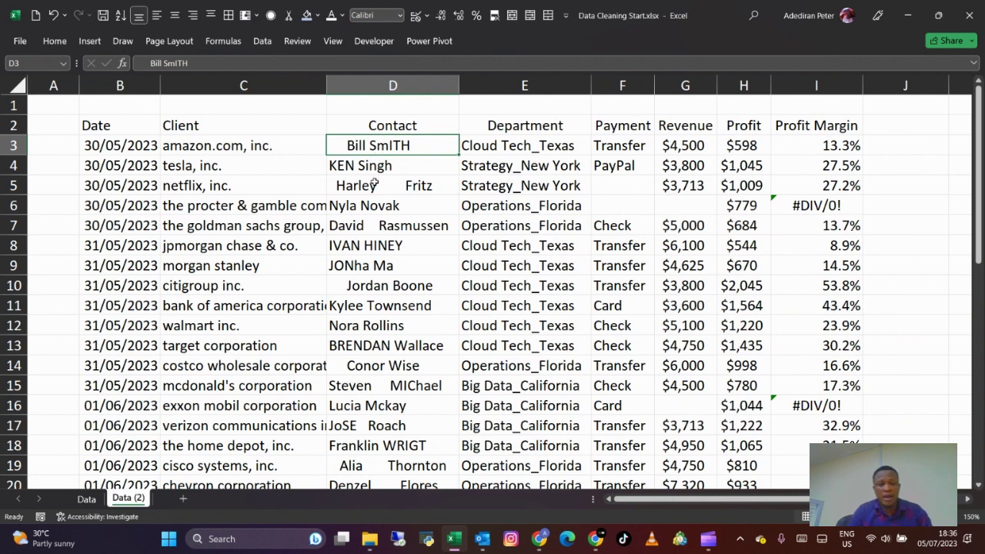
Insert a blank column between the Contact and Department columns.
{"action": "left_click", "coordinate": [493, 90]}
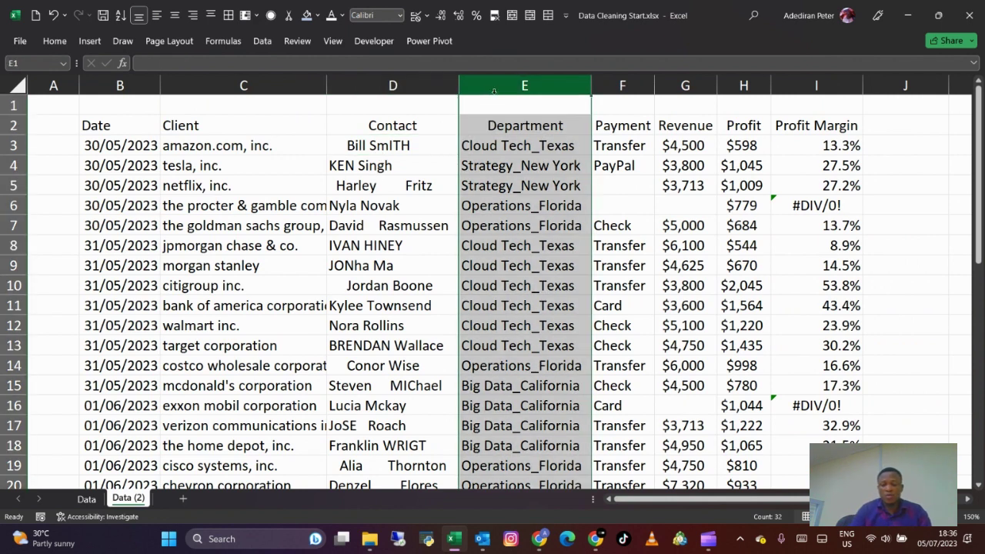
{"action": "key", "text": "ctrl+shift+plus"}
{"action": "left_click", "coordinate": [471, 145]}
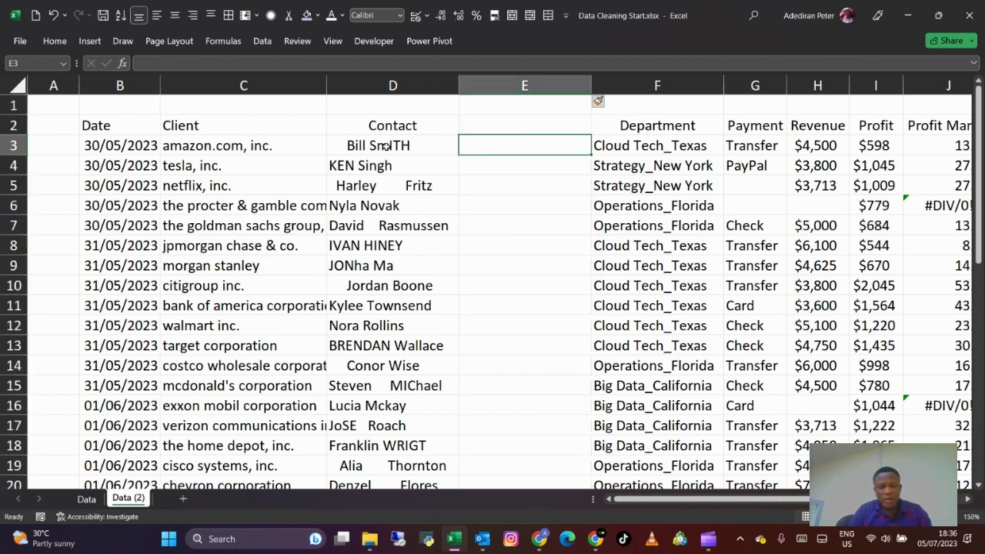
{"action": "left_click_drag", "start_coordinate": [382, 165], "coordinate": [466, 259]}
{"action": "left_click", "coordinate": [375, 238]}
{"action": "left_click", "coordinate": [431, 144]}
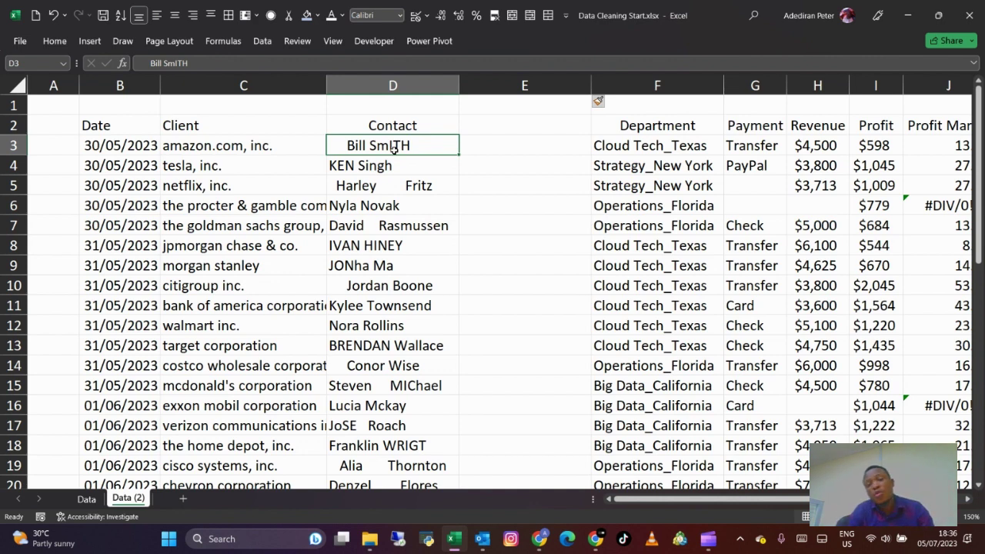
Enter =TRIM(D3) in cell E3 and fill the formula down alongside all the Contact names.
{"action": "left_click", "coordinate": [476, 151]}
{"action": "type", "text": "="}
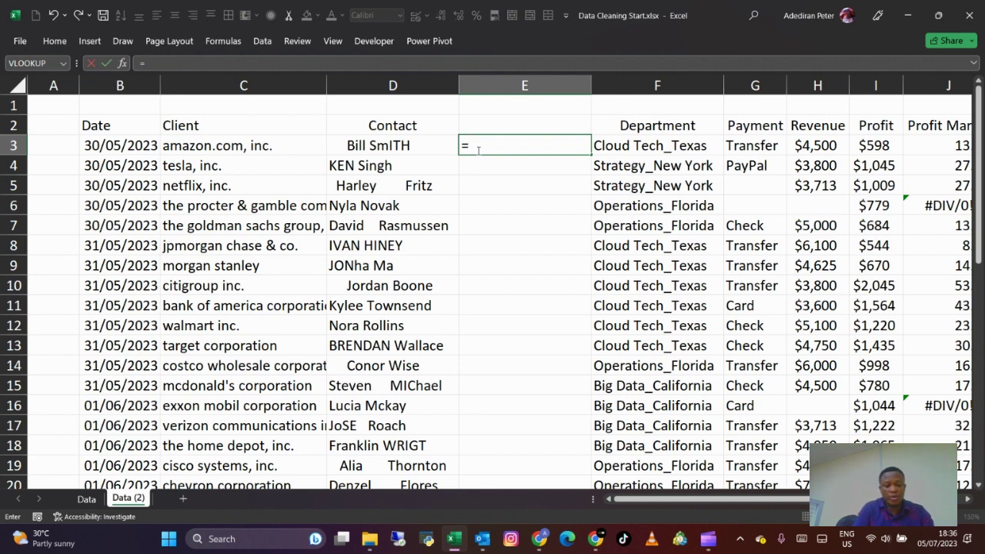
{"action": "type", "text": "Trim"}
{"action": "key", "text": "Tab"}
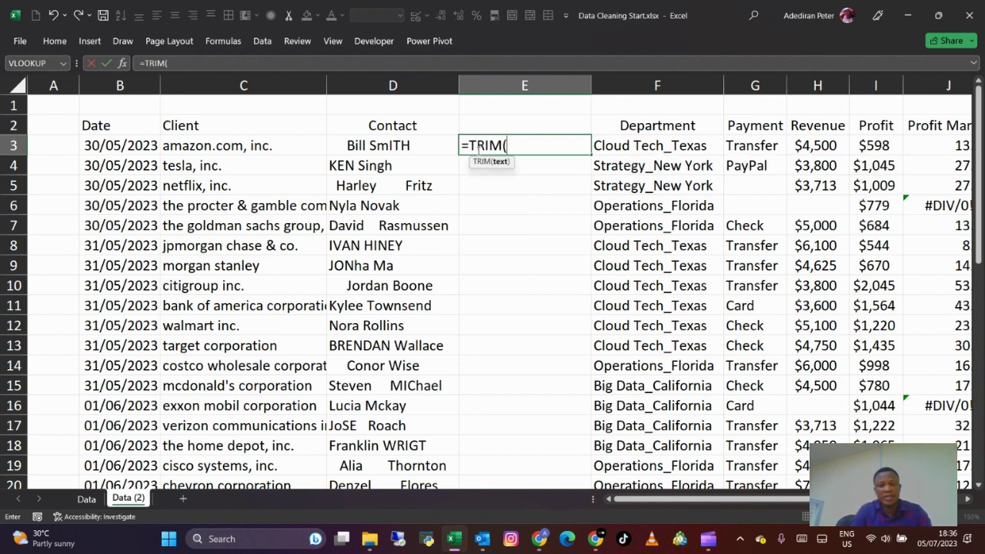
{"action": "left_click", "coordinate": [432, 144]}
{"action": "key", "text": "Return"}
{"action": "left_click", "coordinate": [522, 145]}
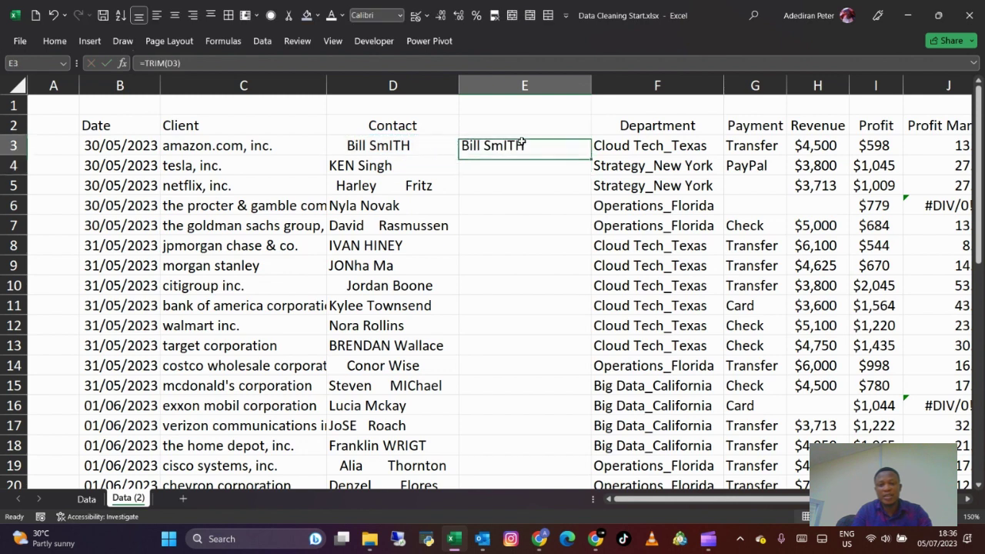
{"action": "double_click", "coordinate": [591, 158]}
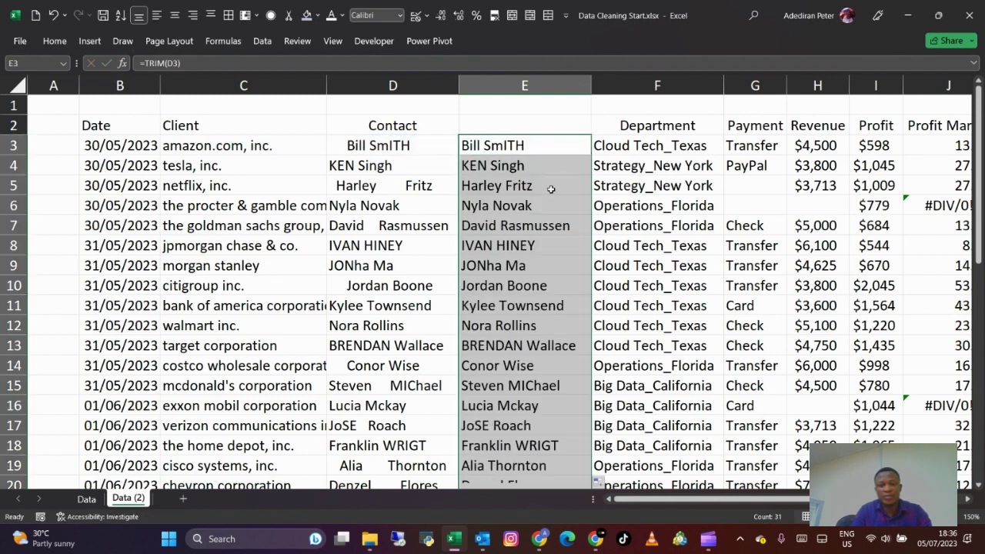
{"action": "left_click", "coordinate": [546, 199]}
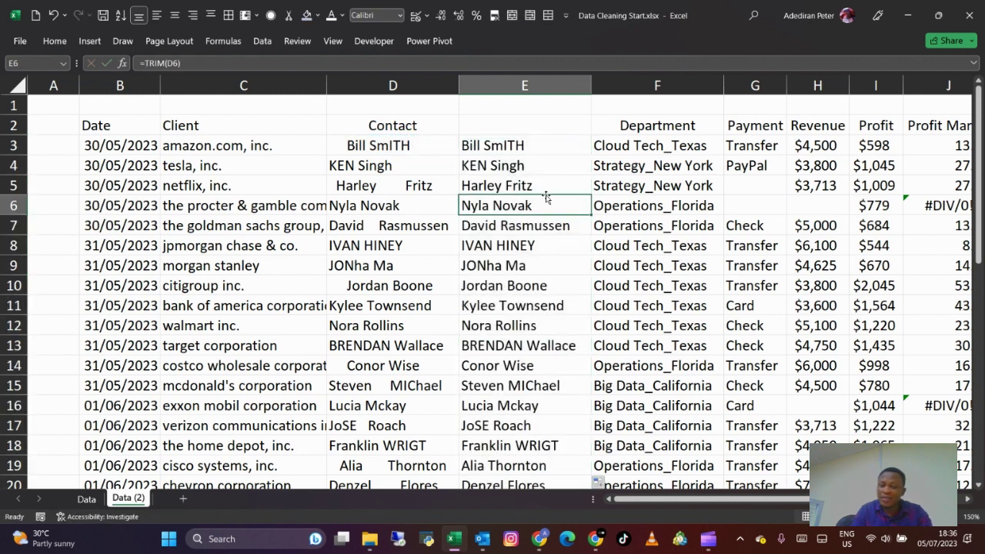
Nest PROPER inside the E3 formula so it reads =TRIM(PROPER(D3)), accepting the proposed closing-parenthesis correction.
{"action": "left_click", "coordinate": [486, 144]}
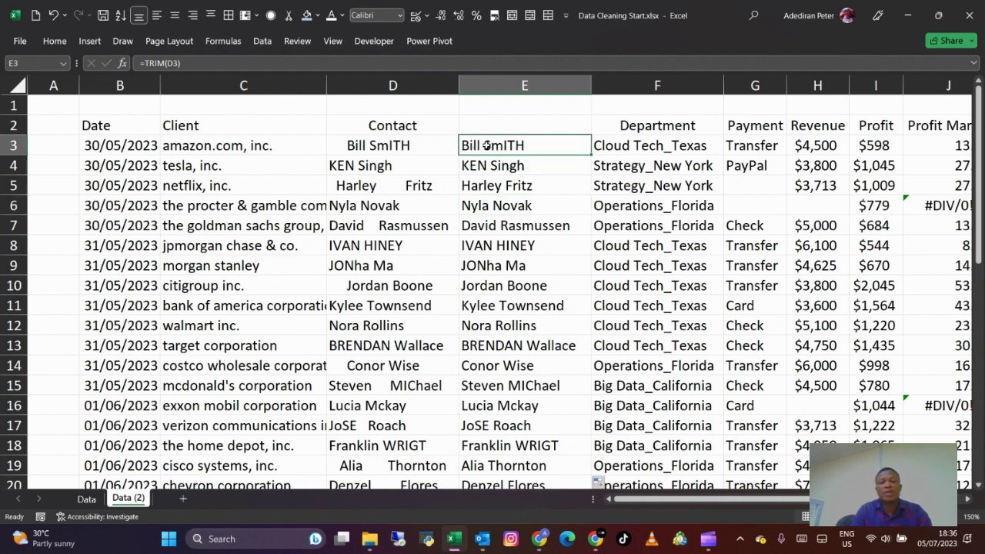
{"action": "double_click", "coordinate": [486, 145]}
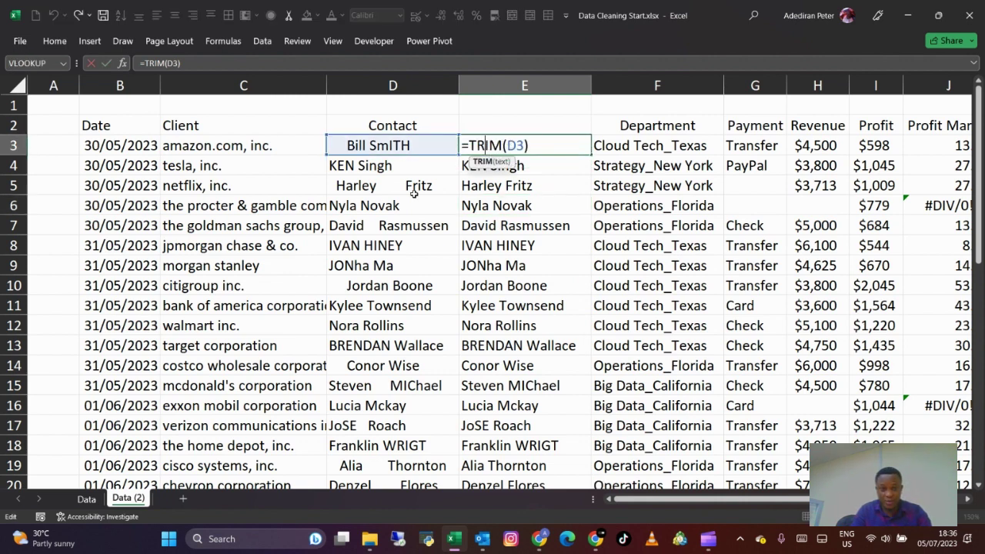
{"action": "left_click", "coordinate": [506, 145]}
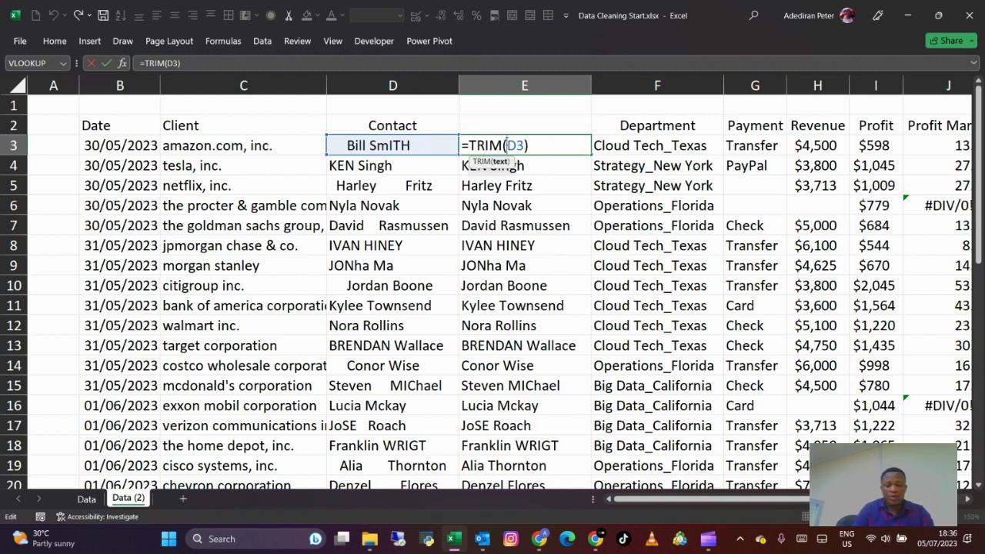
{"action": "type", "text": "pro"}
{"action": "type", "text": "pe"}
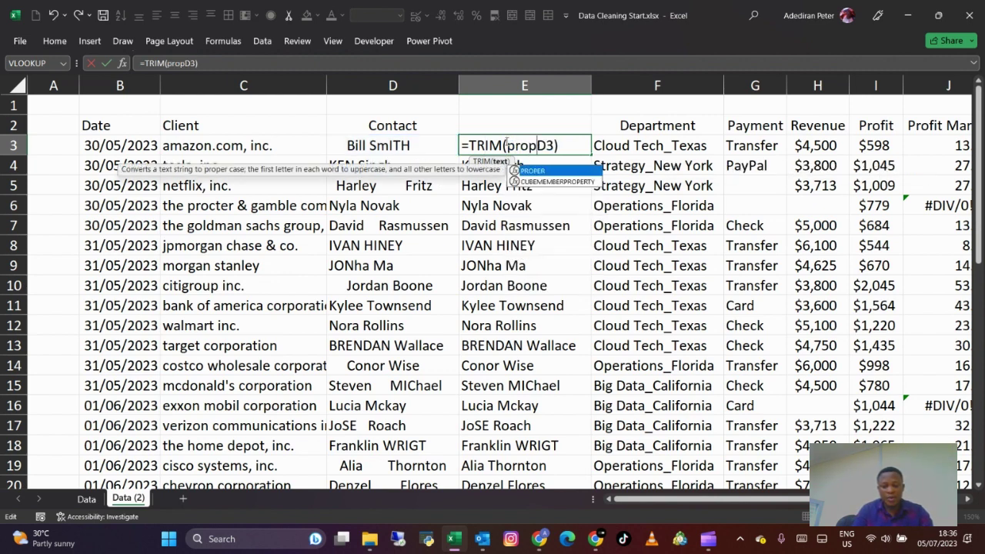
{"action": "key", "text": "Tab"}
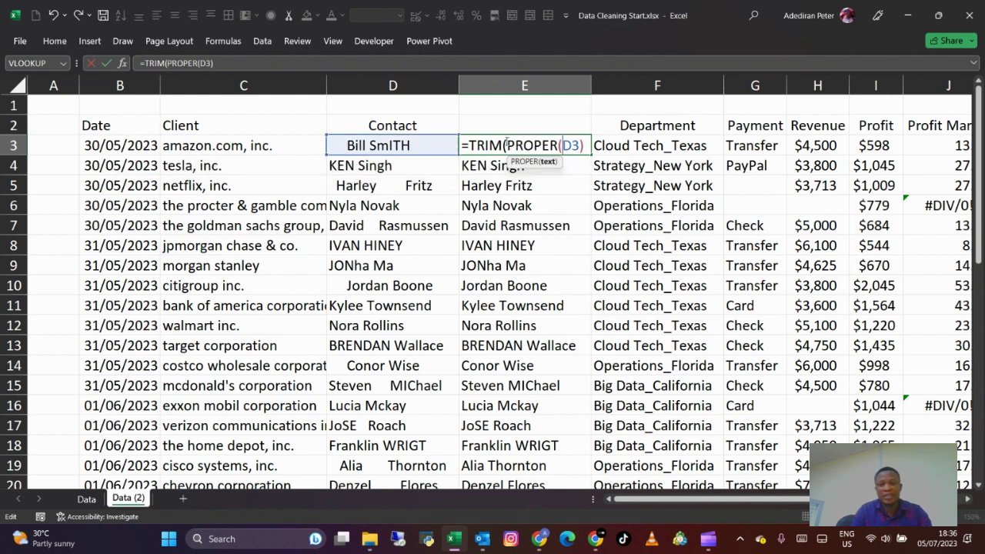
{"action": "key", "text": "Return"}
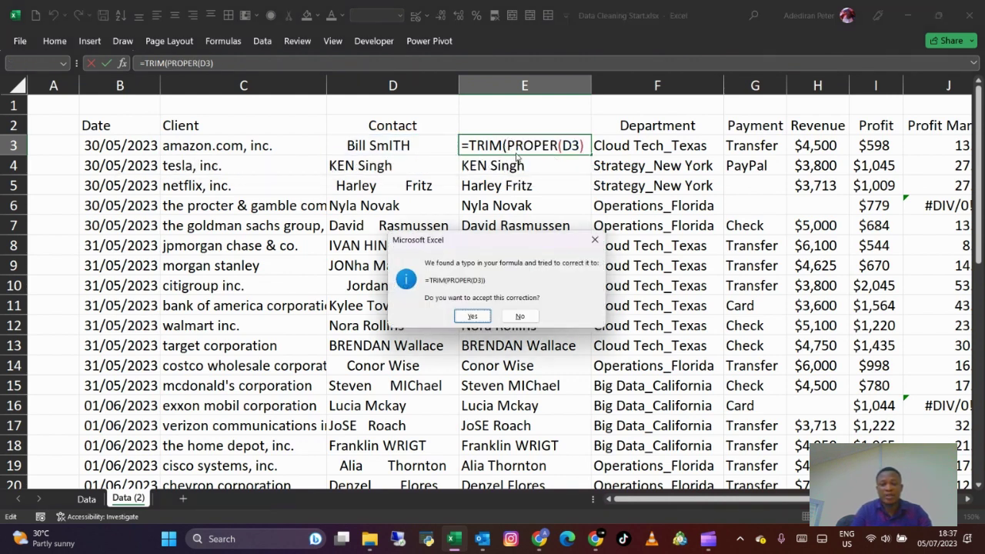
{"action": "key", "text": "Return"}
Fill the TRIM and PROPER formula from E3 down to the last data row.
{"action": "left_click", "coordinate": [500, 150]}
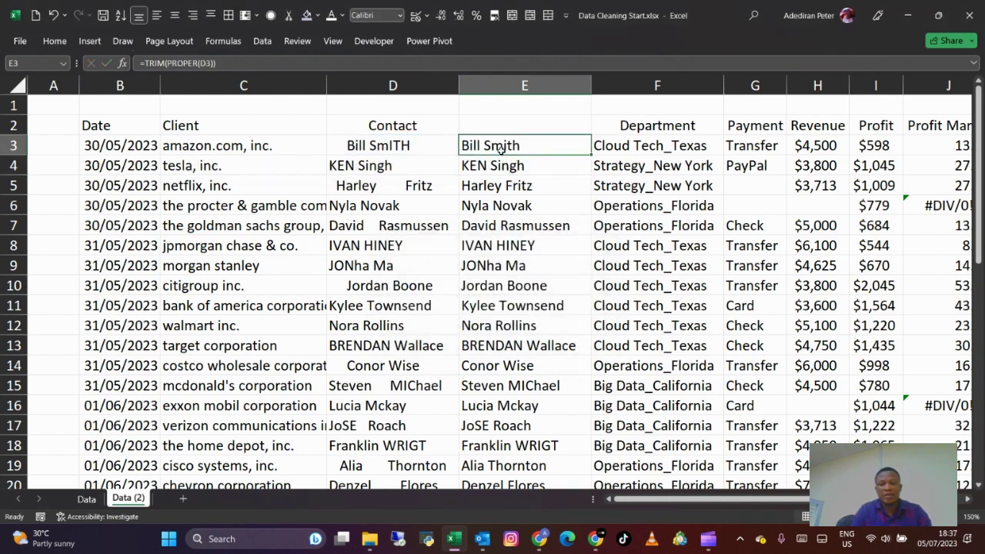
{"action": "double_click", "coordinate": [589, 154]}
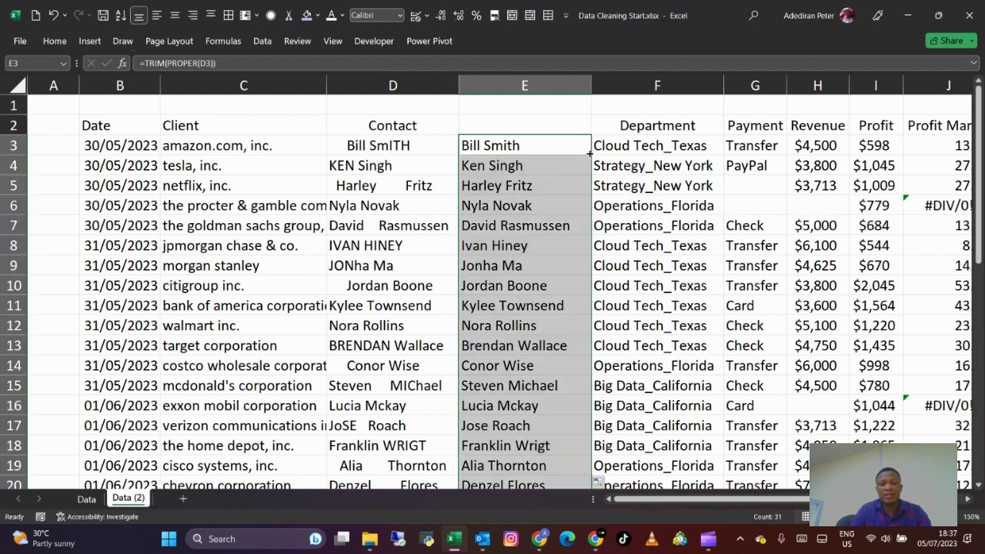
{"action": "left_click", "coordinate": [554, 175]}
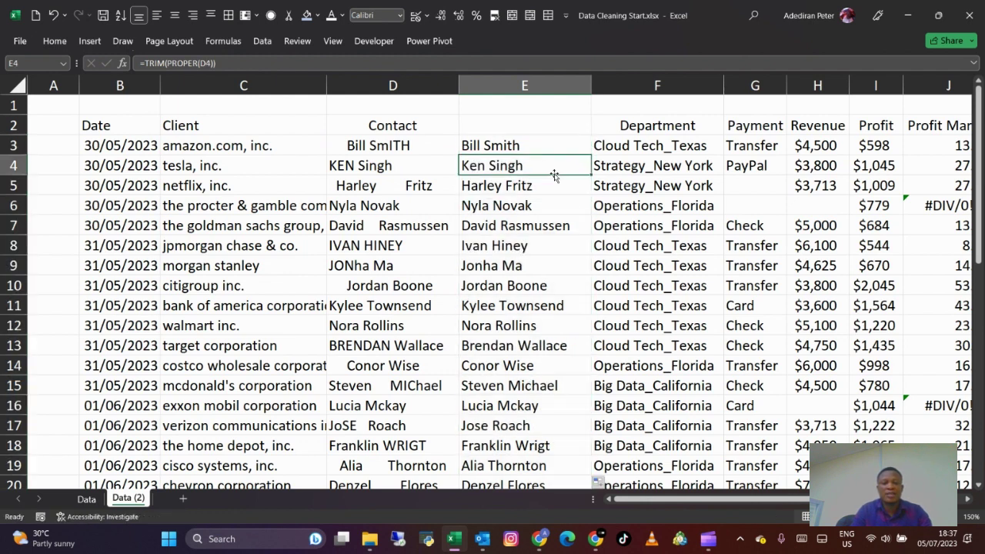
Enter Contact as the header of the cleaned name column in cell E2.
{"action": "left_click", "coordinate": [501, 127]}
{"action": "type", "text": "Co"}
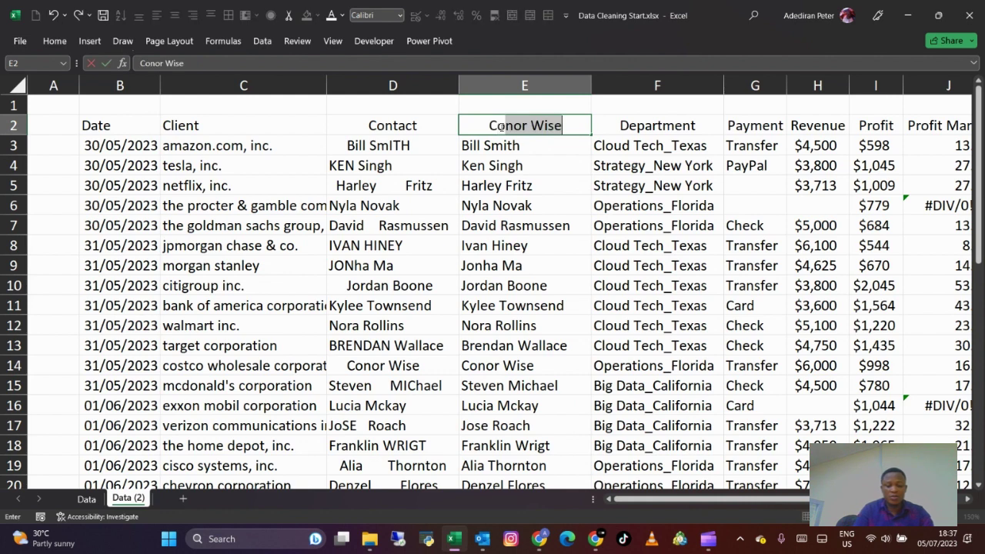
{"action": "type", "text": "ntact"}
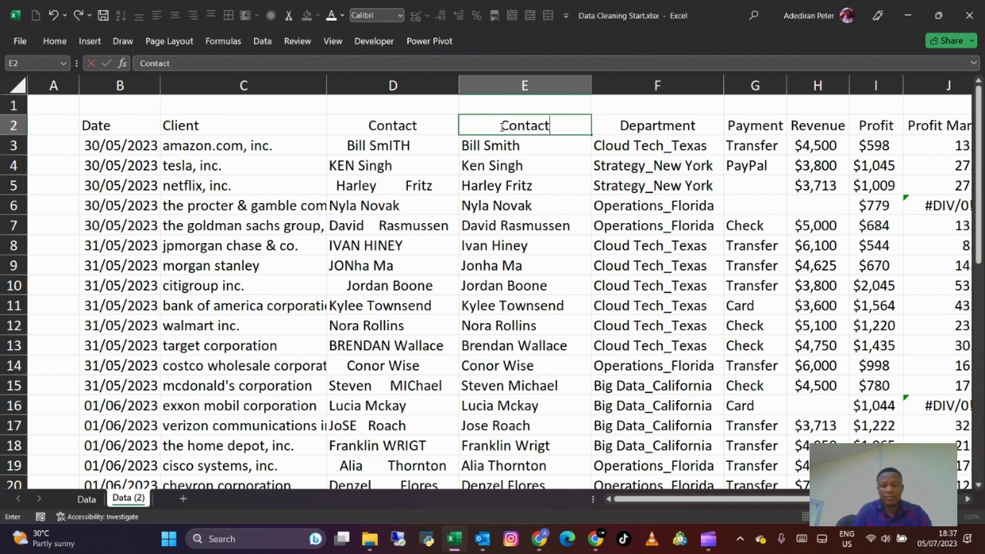
{"action": "key", "text": "Return"}
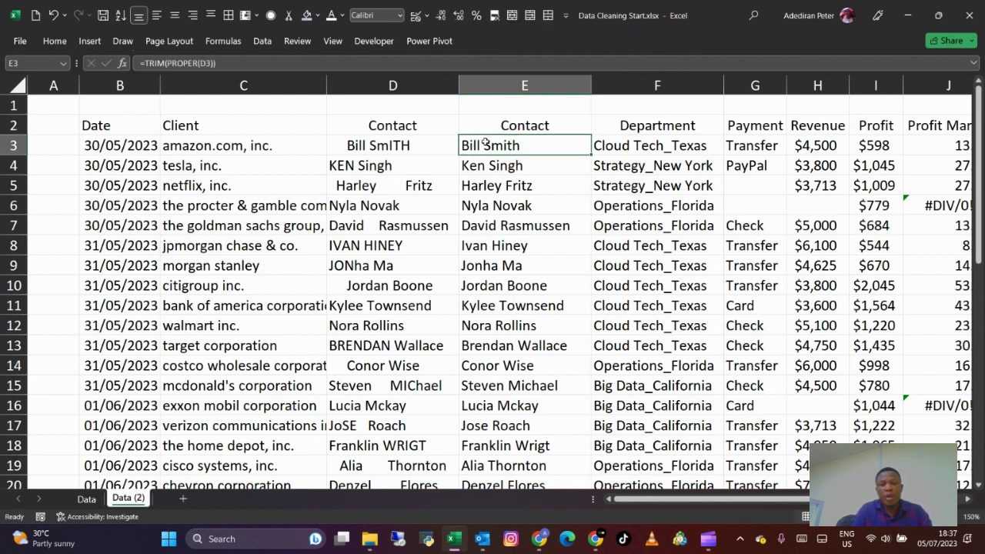
Convert the cleaned name formulas in E3:E33 to static text by copying them and pasting as values in place.
{"action": "key", "text": "ctrl+shift+Down"}
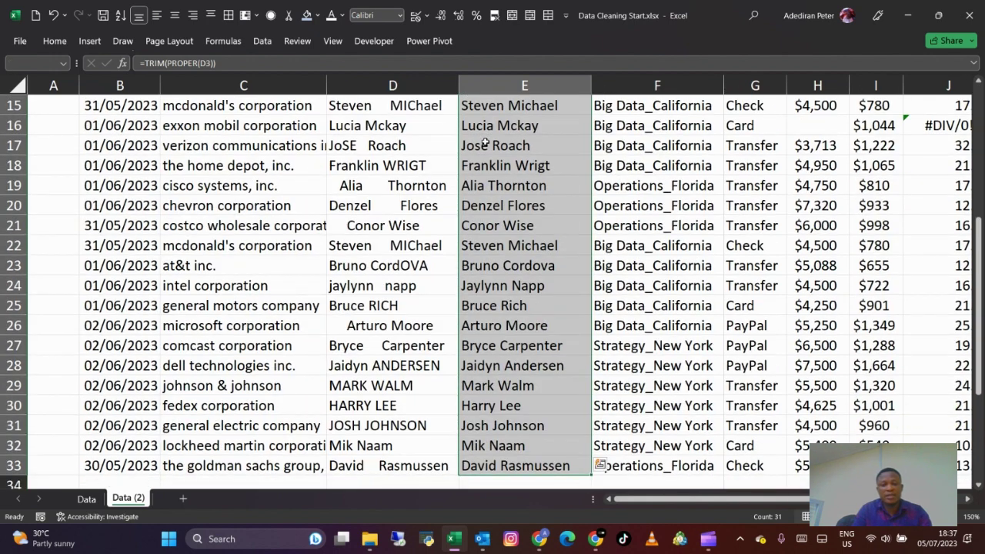
{"action": "right_click", "coordinate": [486, 142]}
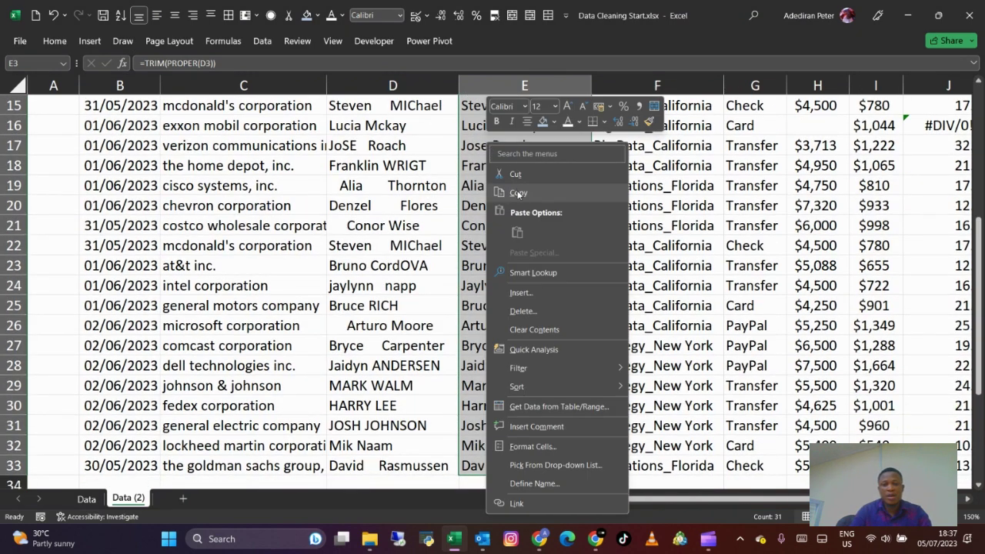
{"action": "left_click", "coordinate": [517, 190]}
{"action": "scroll", "coordinate": [517, 191], "scroll_direction": "up", "scroll_amount": 5}
{"action": "right_click", "coordinate": [517, 191]}
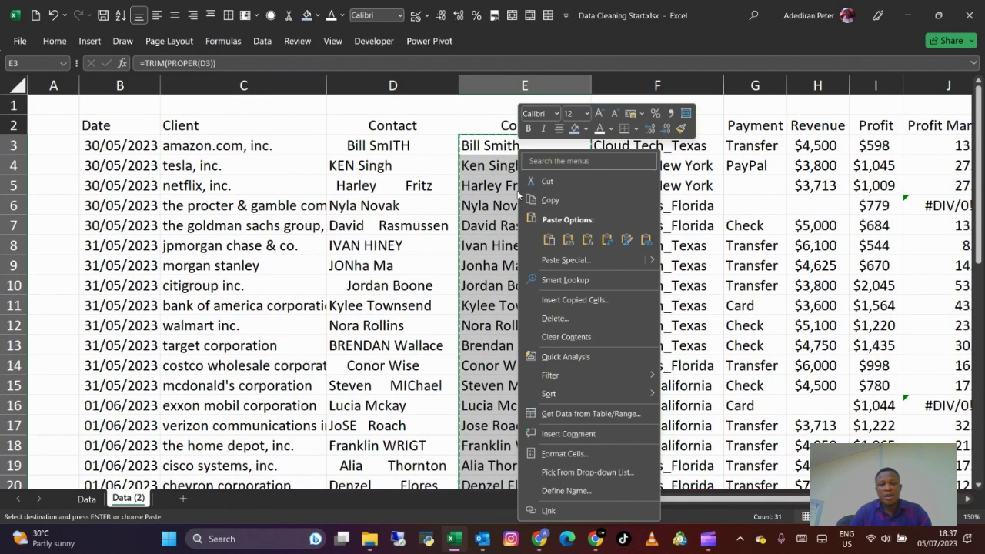
{"action": "left_click", "coordinate": [568, 239]}
{"action": "left_click", "coordinate": [468, 225]}
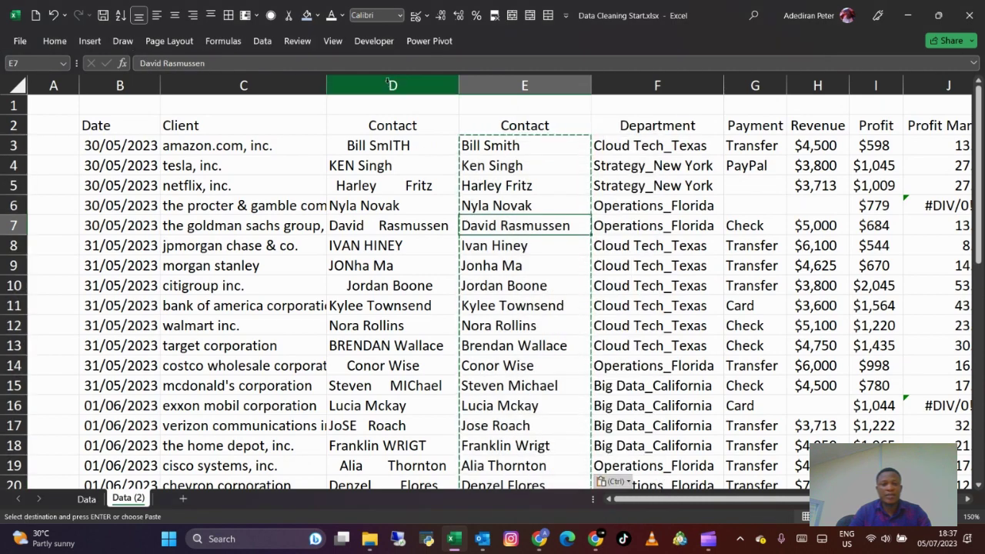
Delete the original untidy Contact column D.
{"action": "left_click", "coordinate": [391, 85]}
{"action": "key", "text": "ctrl+minus"}
{"action": "left_click", "coordinate": [343, 190]}
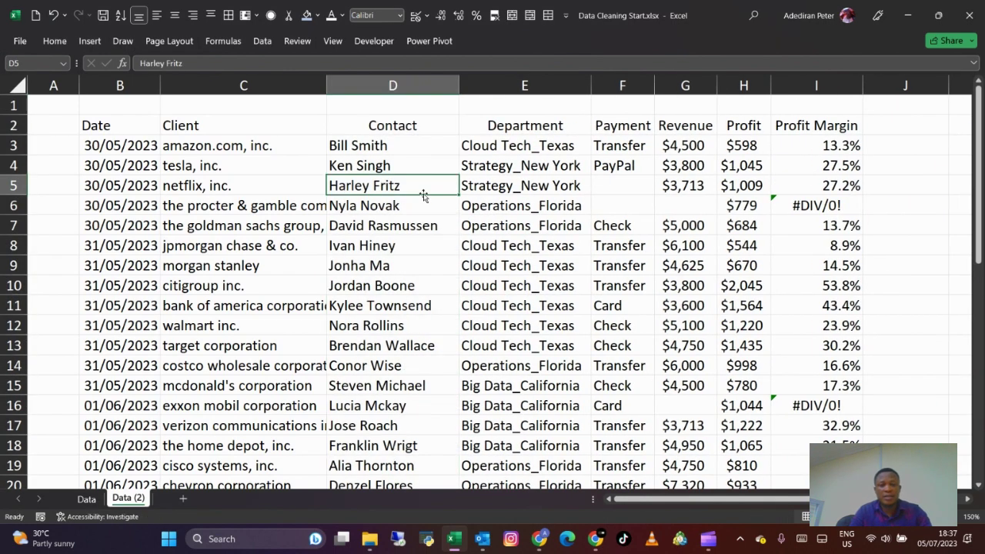
{"action": "left_click", "coordinate": [485, 193]}
Insert a blank column between the Department and Payment columns.
{"action": "left_click", "coordinate": [615, 85]}
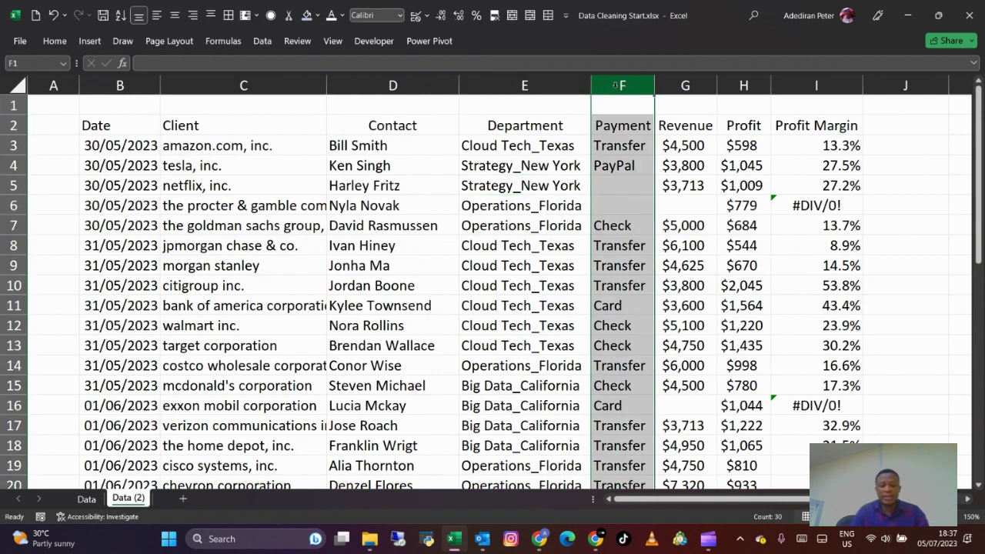
{"action": "key", "text": "ctrl+plus"}
{"action": "left_click", "coordinate": [600, 139]}
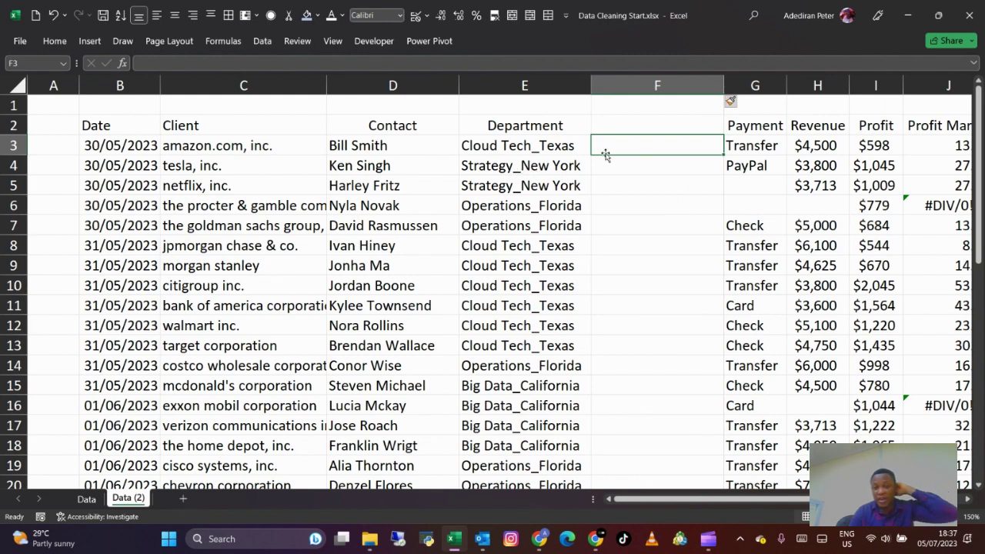
Split the Department entries in E3:E33 into two columns with Text to Columns, using delimited data and the underscore as delimiter.
{"action": "left_click", "coordinate": [560, 146]}
{"action": "key", "text": "ctrl+shift+Down"}
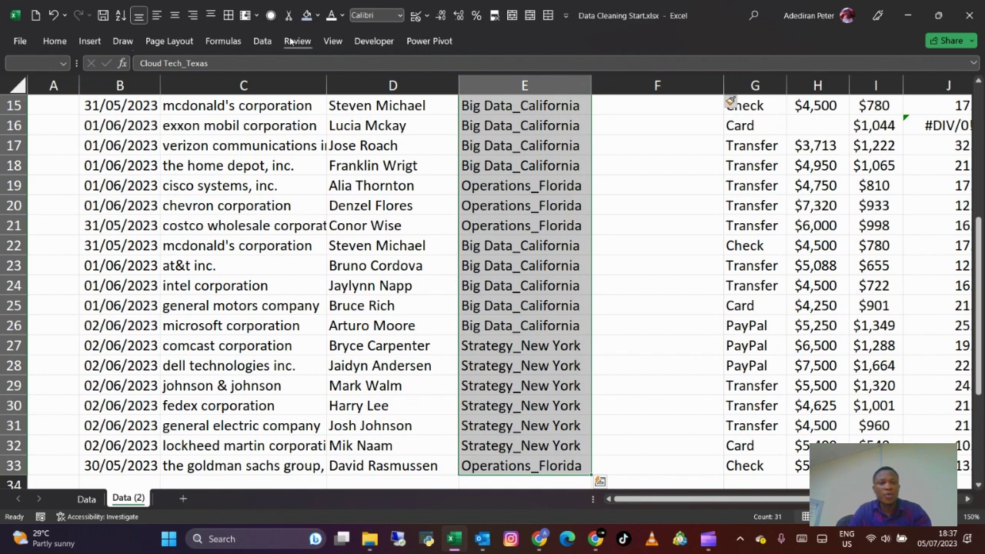
{"action": "left_click", "coordinate": [265, 41]}
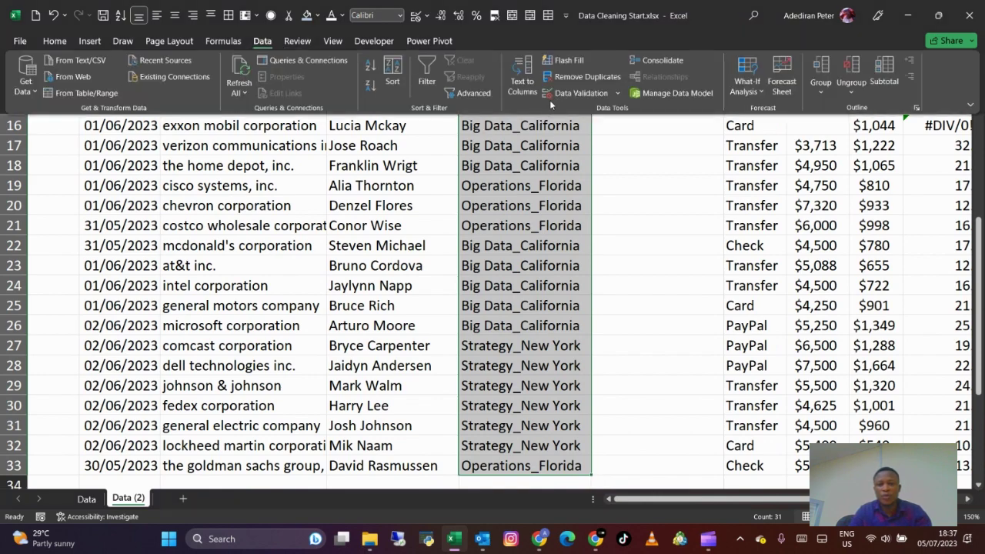
{"action": "left_click", "coordinate": [522, 83]}
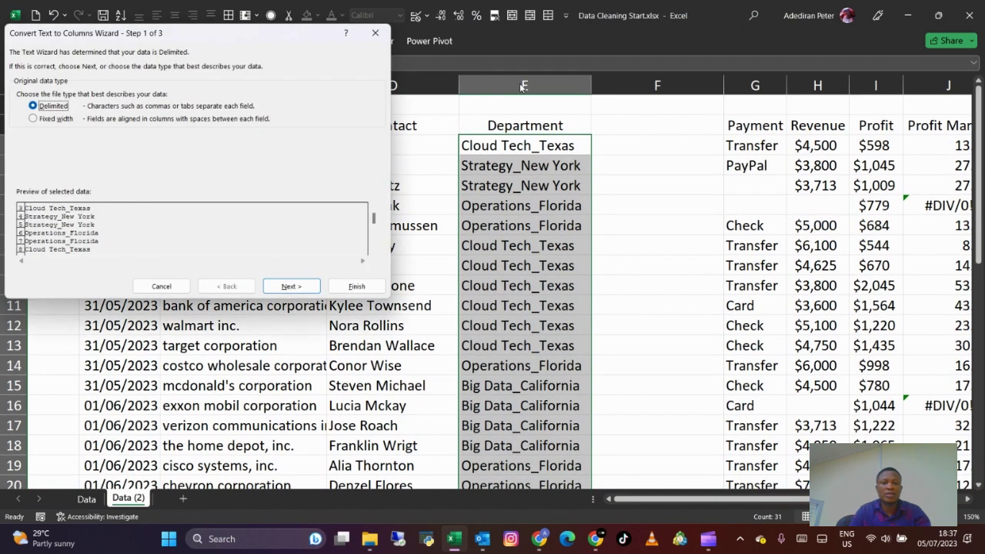
{"action": "left_click", "coordinate": [284, 285]}
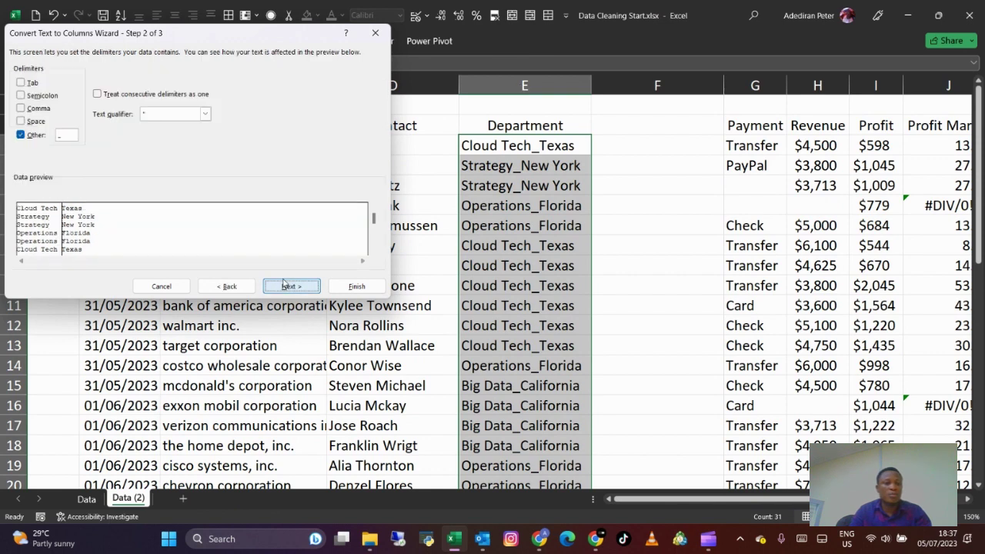
{"action": "left_click", "coordinate": [69, 136]}
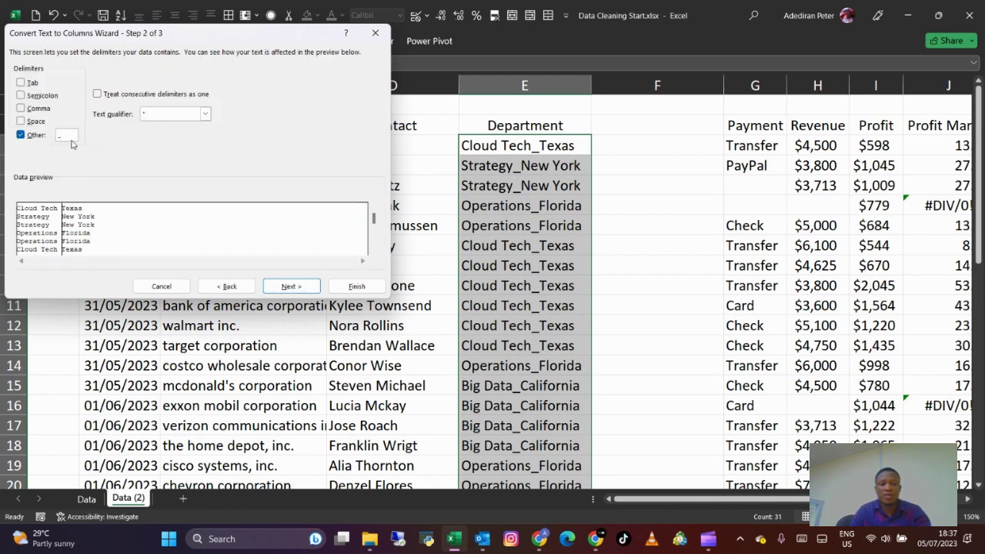
{"action": "left_click", "coordinate": [291, 286]}
{"action": "left_click", "coordinate": [355, 286]}
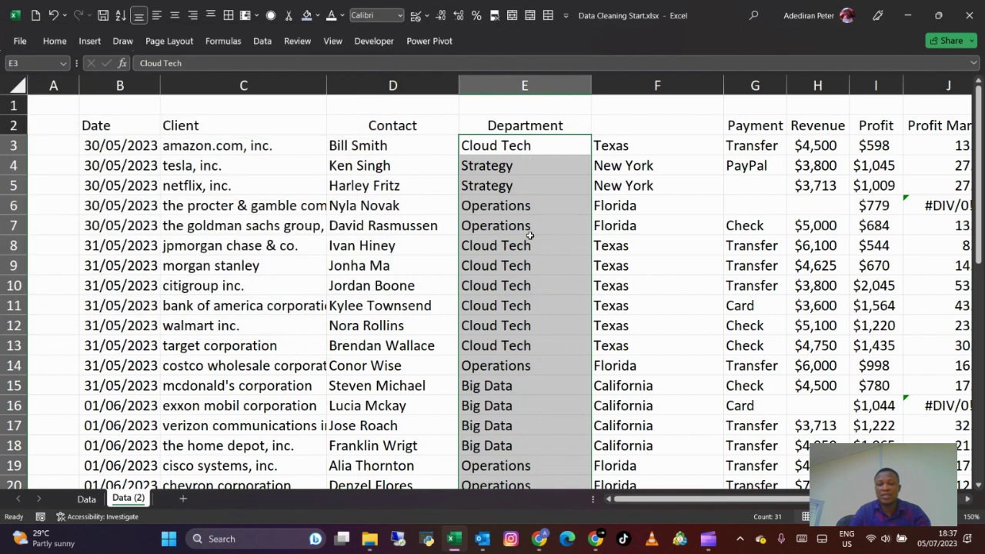
Enter the header City in cell F2 above the split-out location column.
{"action": "left_click", "coordinate": [586, 213]}
{"action": "left_click", "coordinate": [639, 129]}
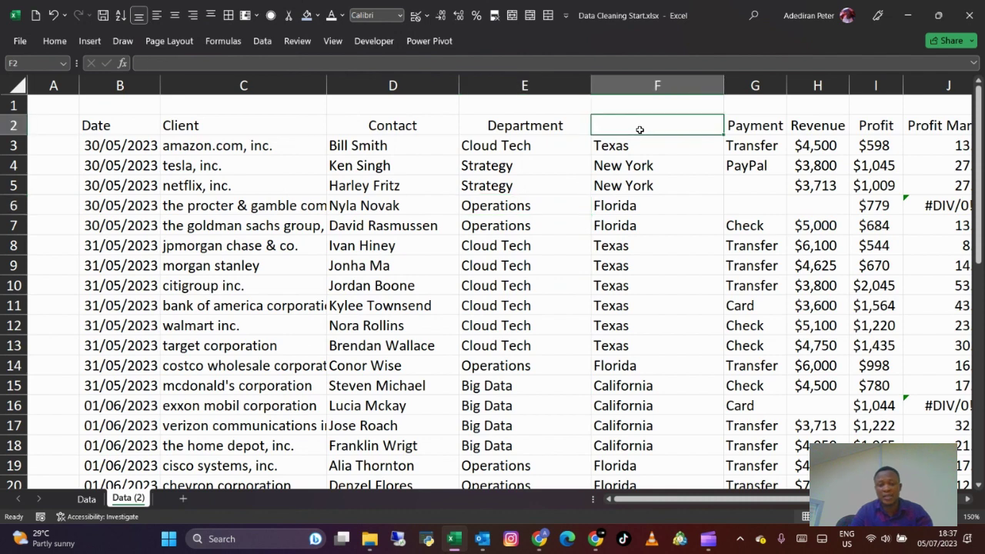
{"action": "type", "text": "City"}
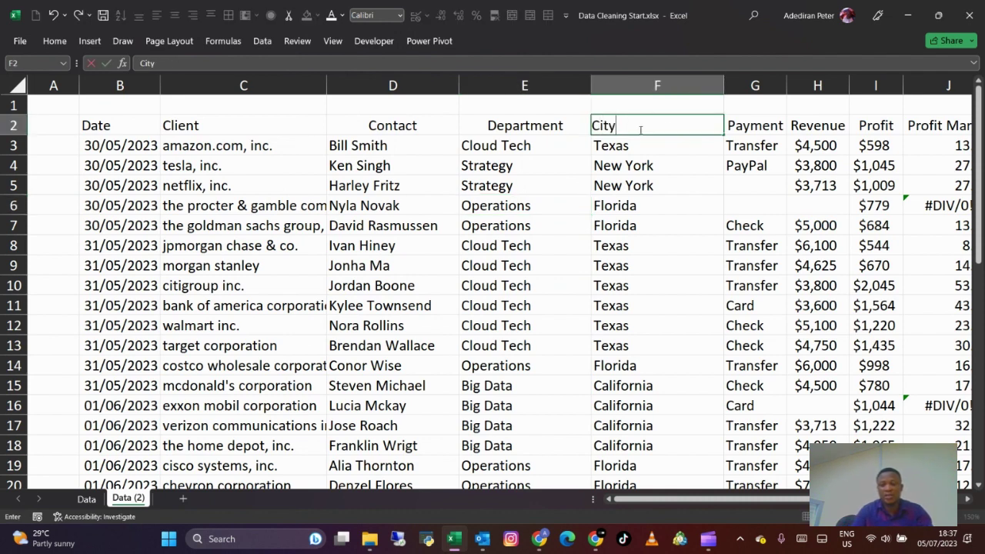
{"action": "key", "text": "Up"}
{"action": "left_click", "coordinate": [616, 186]}
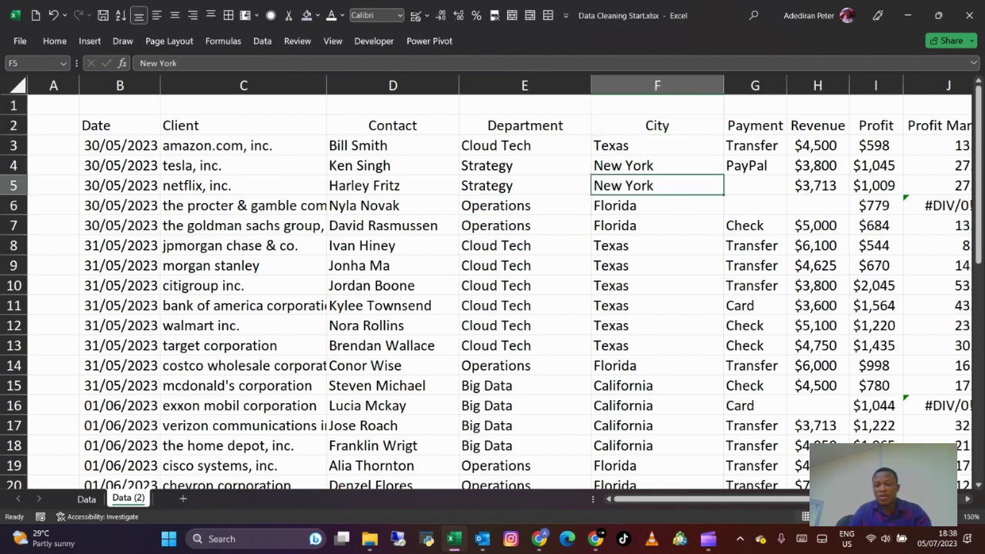
Select all blank cells in the data table with Go To Special and fill them all with N/A at once.
{"action": "left_click_drag", "start_coordinate": [800, 499], "coordinate": [869, 499]}
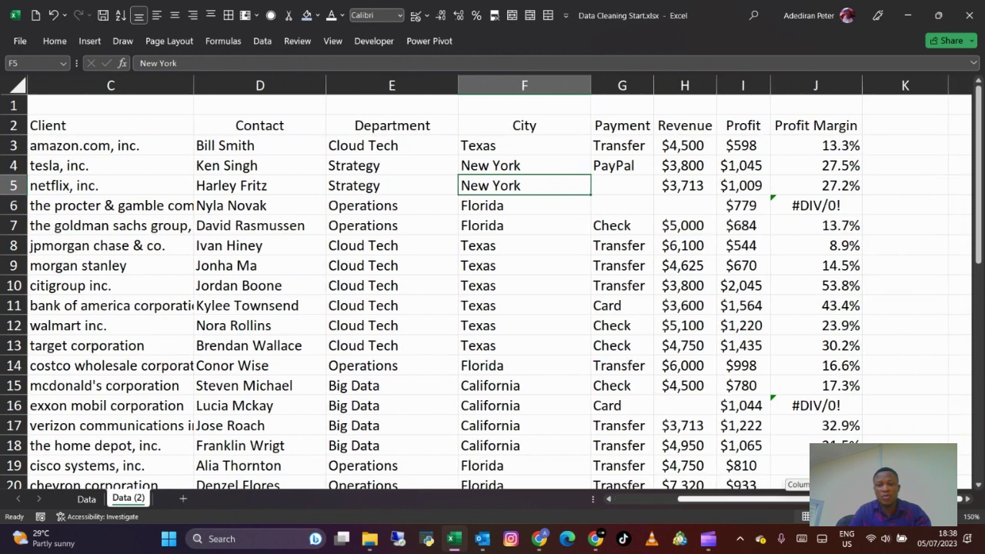
{"action": "left_click", "coordinate": [620, 186]}
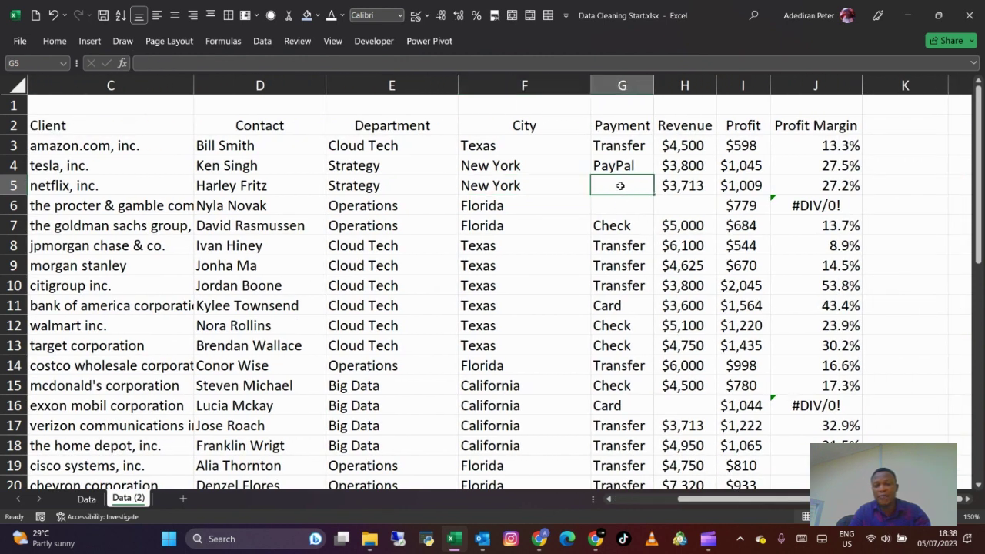
{"action": "left_click", "coordinate": [617, 204]}
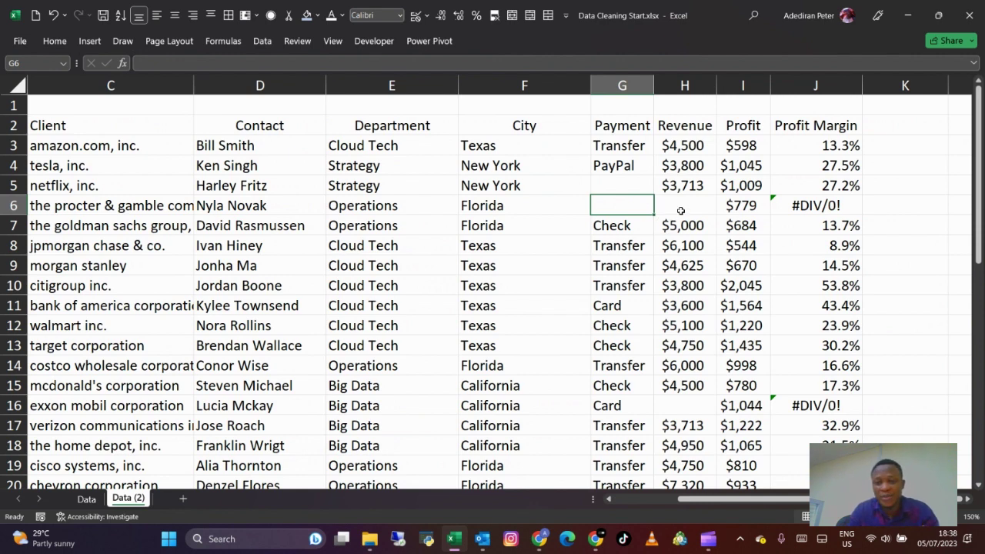
{"action": "left_click", "coordinate": [627, 187]}
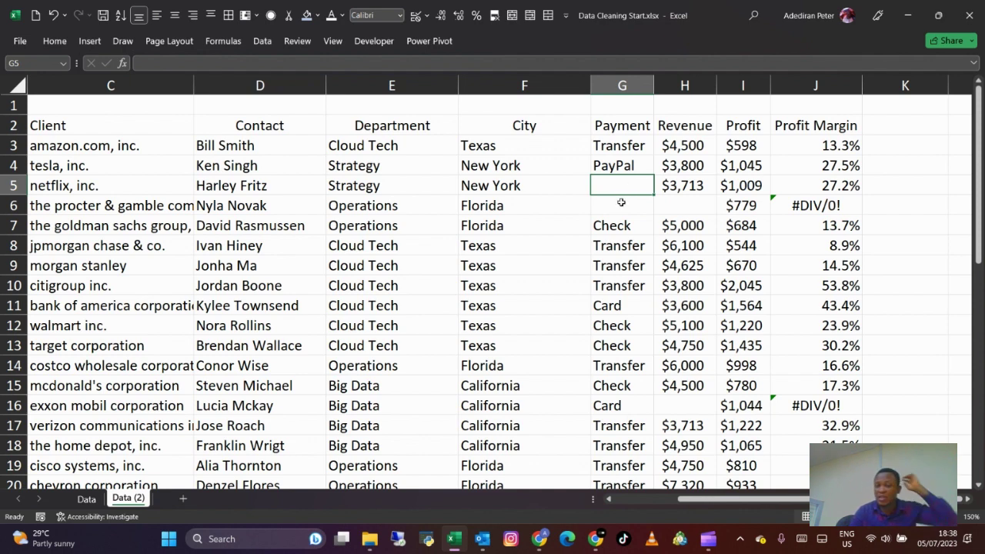
{"action": "left_click", "coordinate": [413, 265]}
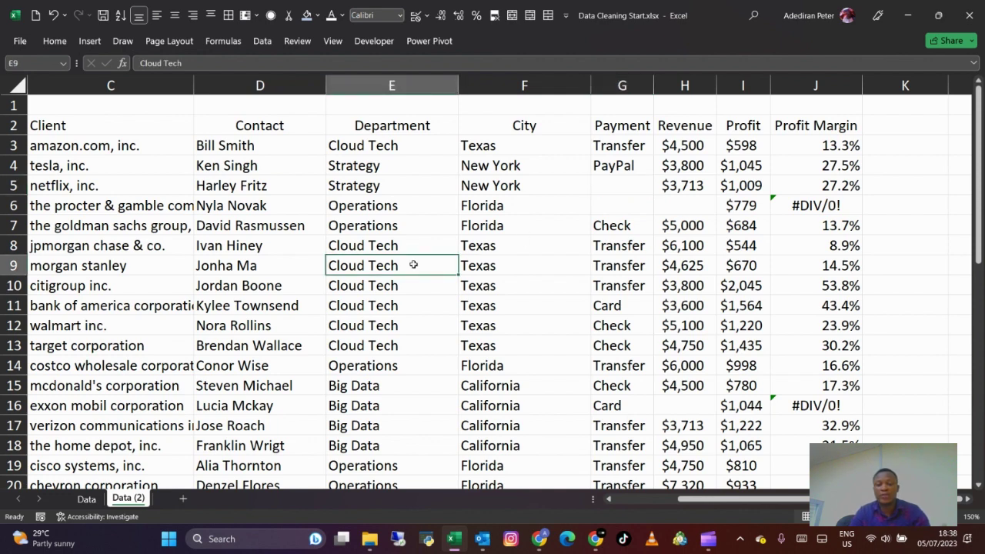
{"action": "key", "text": "ctrl+a"}
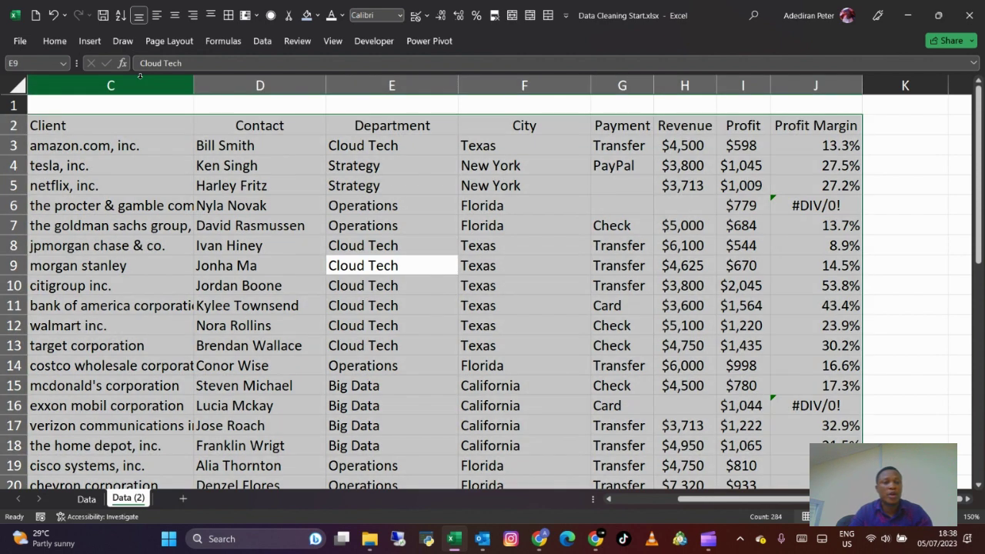
{"action": "left_click", "coordinate": [54, 41]}
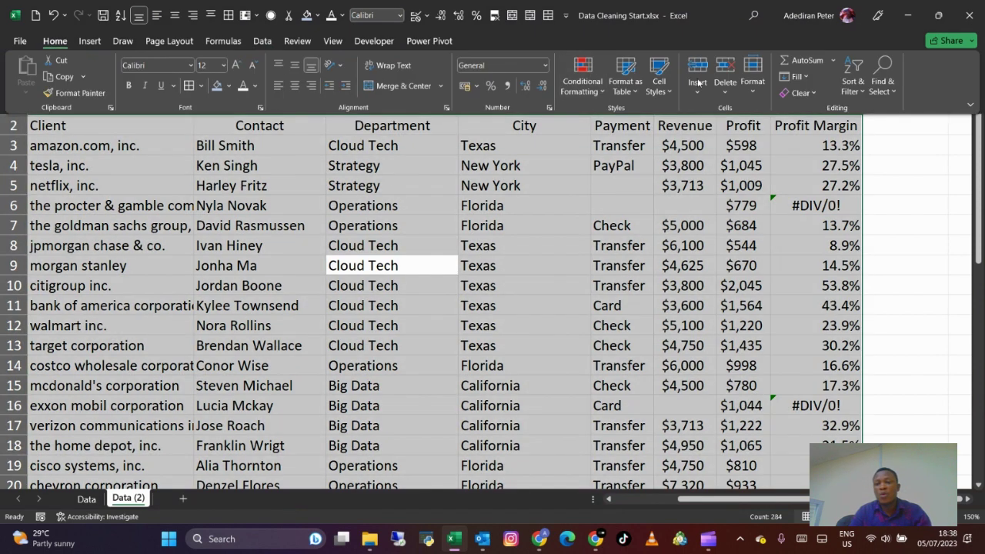
{"action": "left_click", "coordinate": [885, 91]}
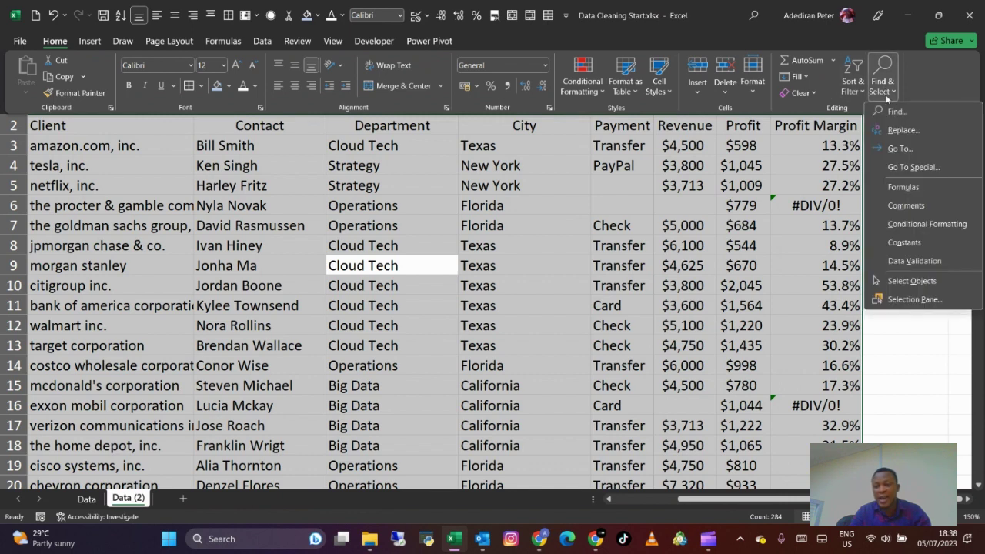
{"action": "left_click", "coordinate": [902, 168]}
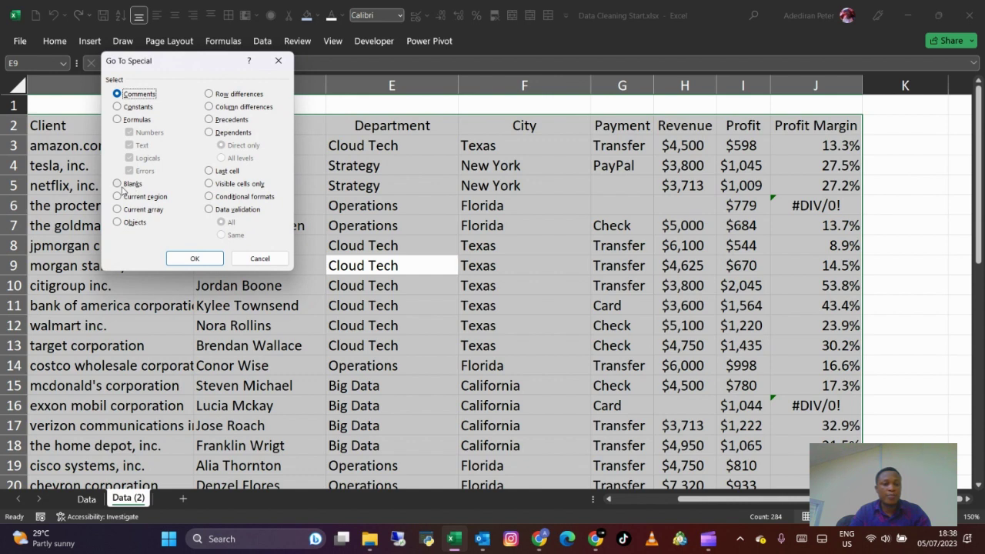
{"action": "left_click", "coordinate": [131, 184]}
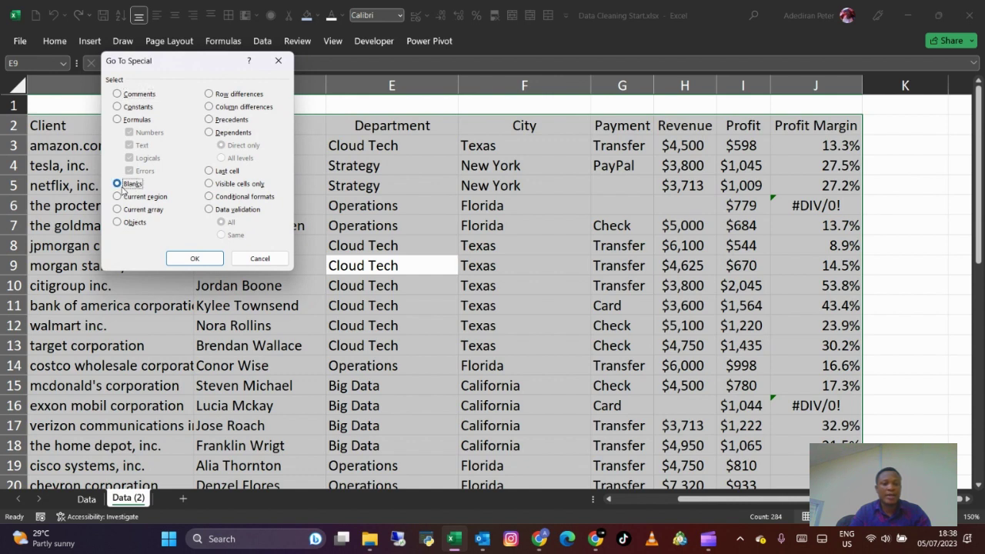
{"action": "left_click", "coordinate": [192, 258]}
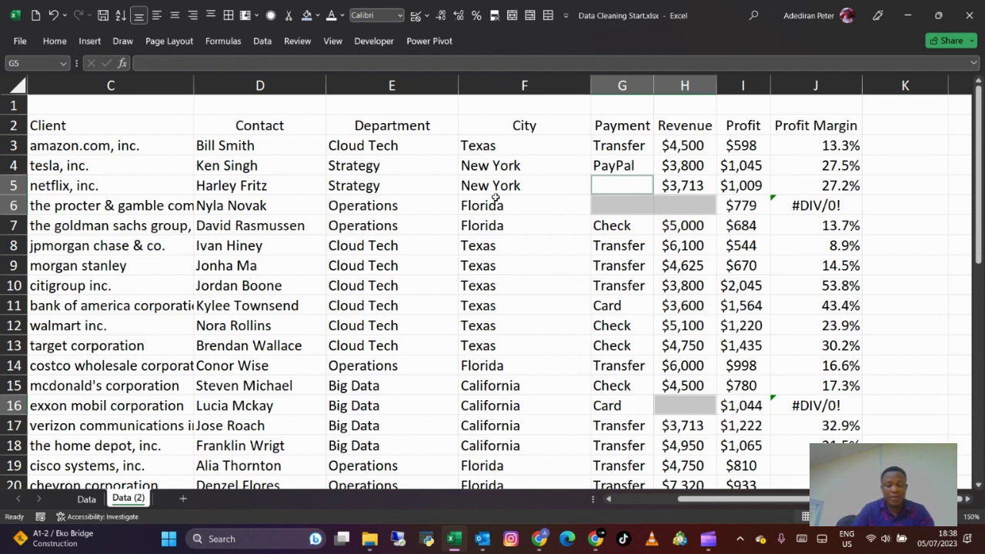
{"action": "type", "text": "N/A"}
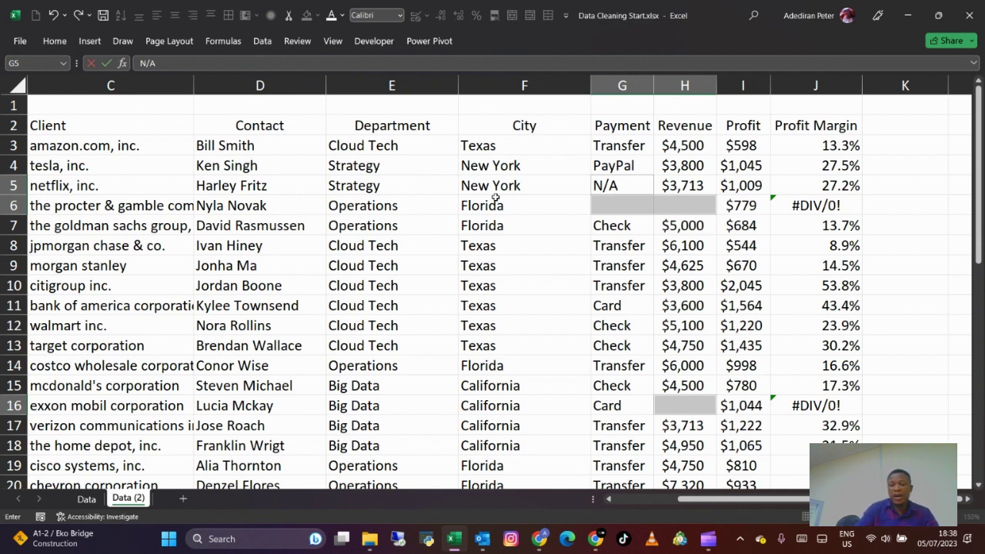
{"action": "key", "text": "ctrl+Return"}
{"action": "left_click", "coordinate": [503, 245]}
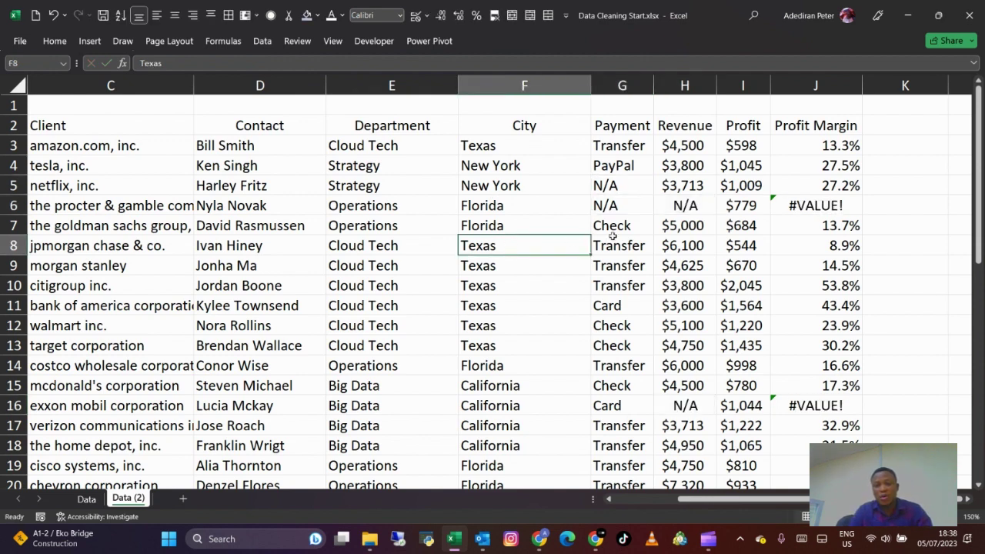
{"action": "left_click", "coordinate": [617, 202]}
{"action": "left_click", "coordinate": [620, 189]}
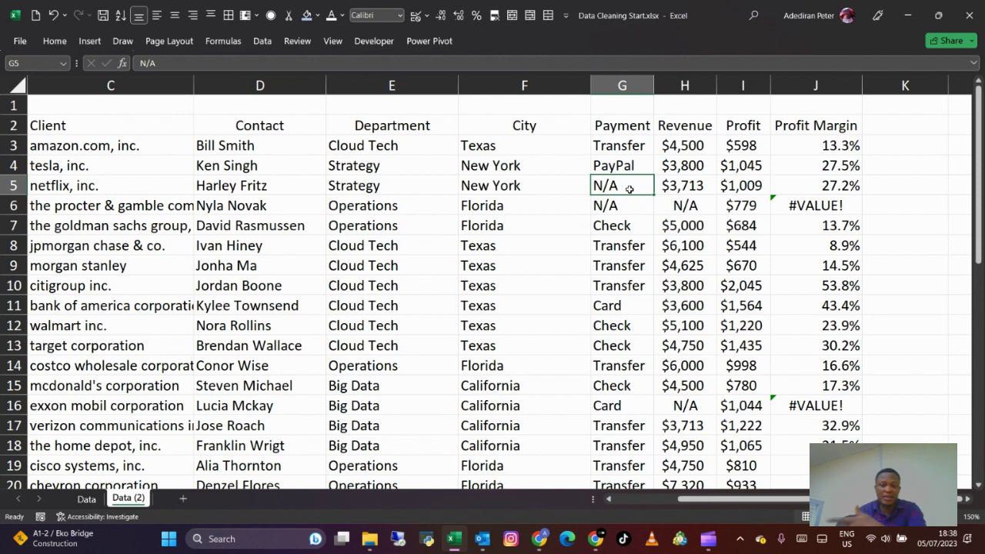
{"action": "left_click", "coordinate": [673, 232]}
{"action": "left_click", "coordinate": [675, 174]}
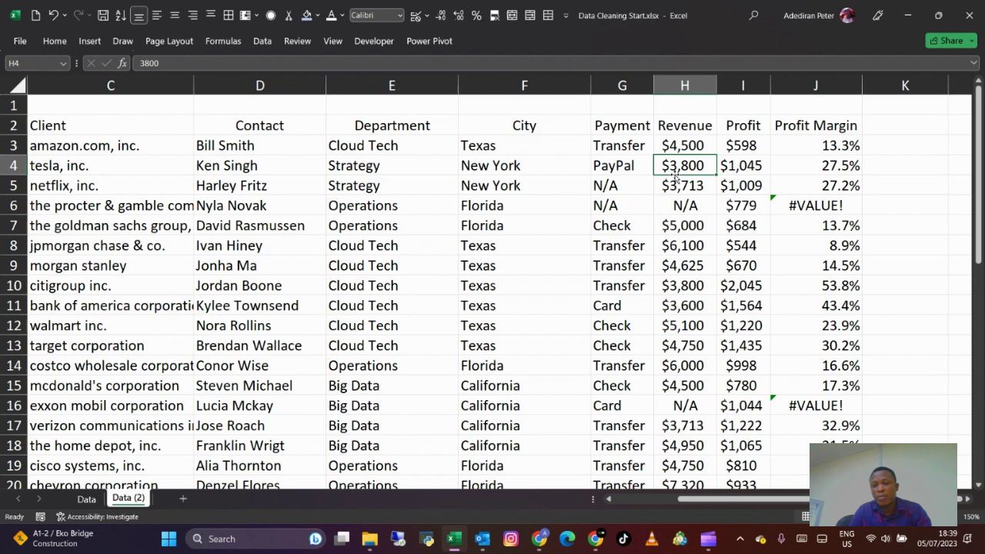
{"action": "left_click", "coordinate": [730, 177]}
{"action": "left_click", "coordinate": [800, 204]}
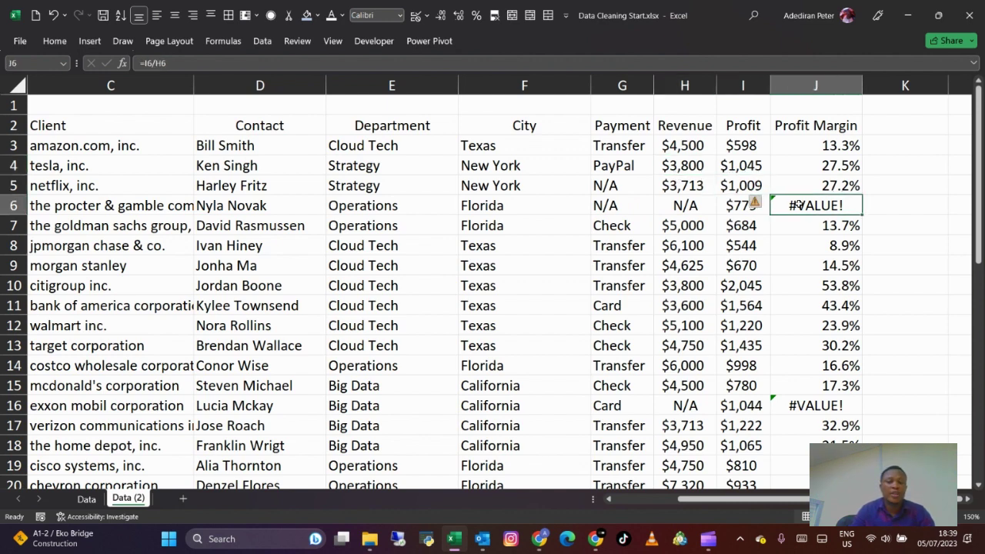
Wrap the Profit Margin formula in J3 with an error fallback so it reads =IFERROR((I3/H3),"N/A").
{"action": "left_click", "coordinate": [800, 147]}
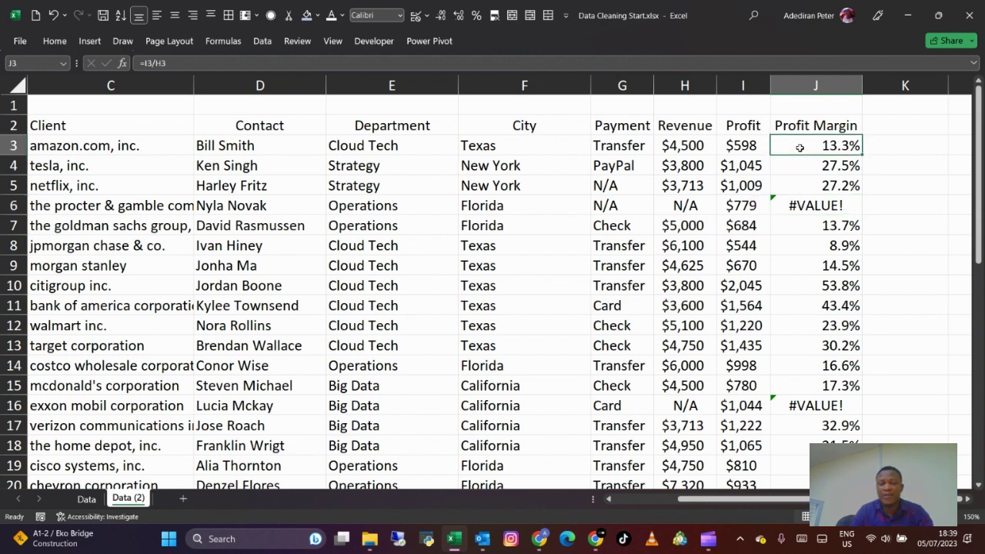
{"action": "double_click", "coordinate": [799, 147]}
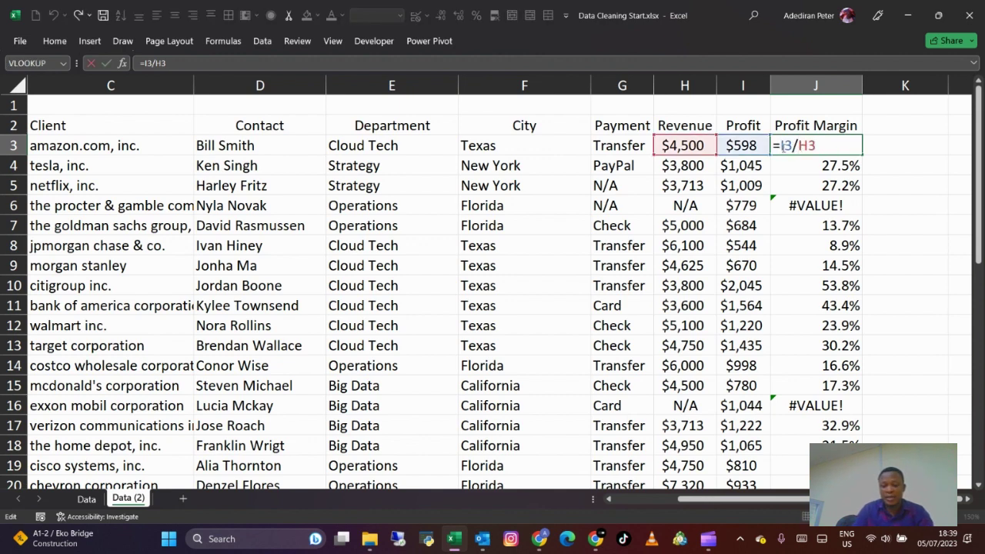
{"action": "type", "text": "("}
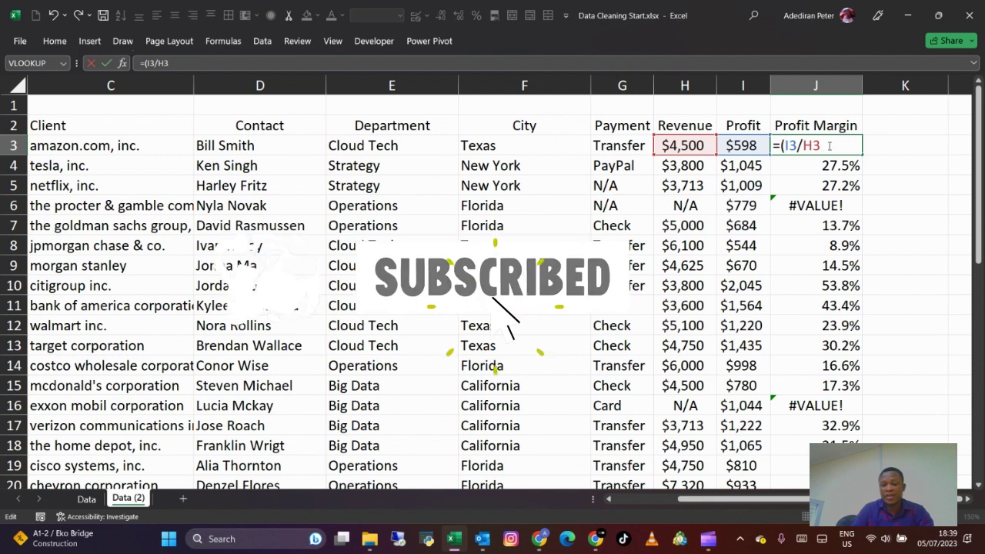
{"action": "type", "text": ")"}
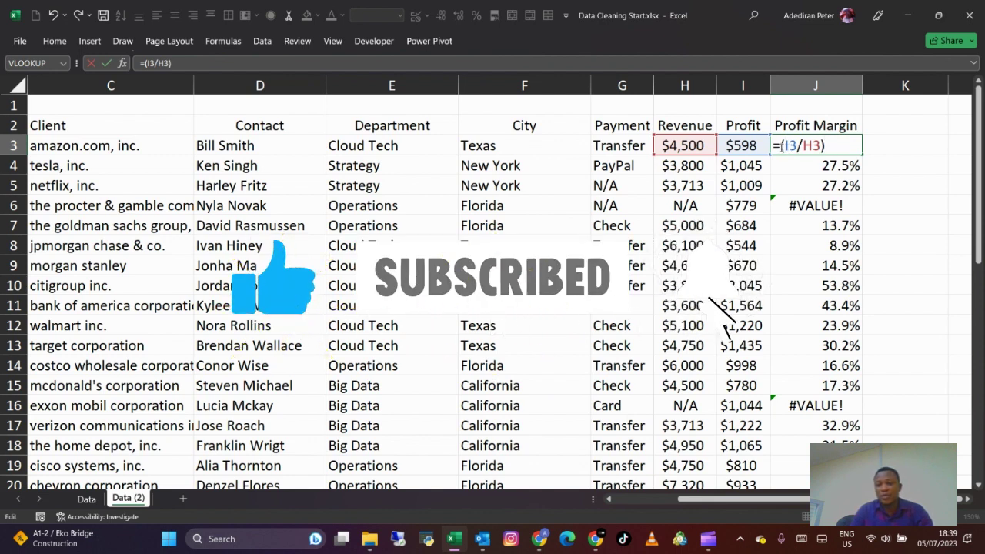
{"action": "left_click", "coordinate": [780, 146]}
{"action": "type", "text": "ifer"}
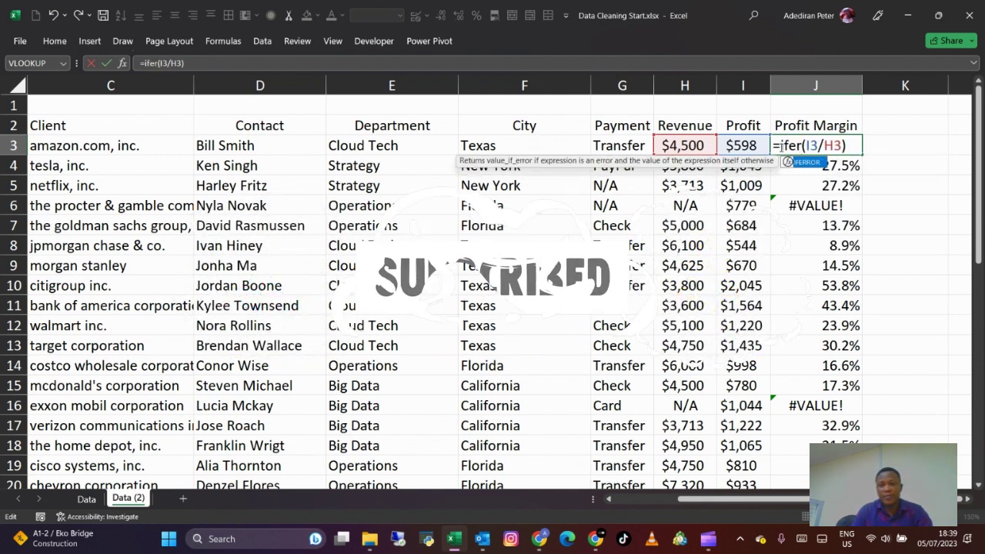
{"action": "key", "text": "Tab"}
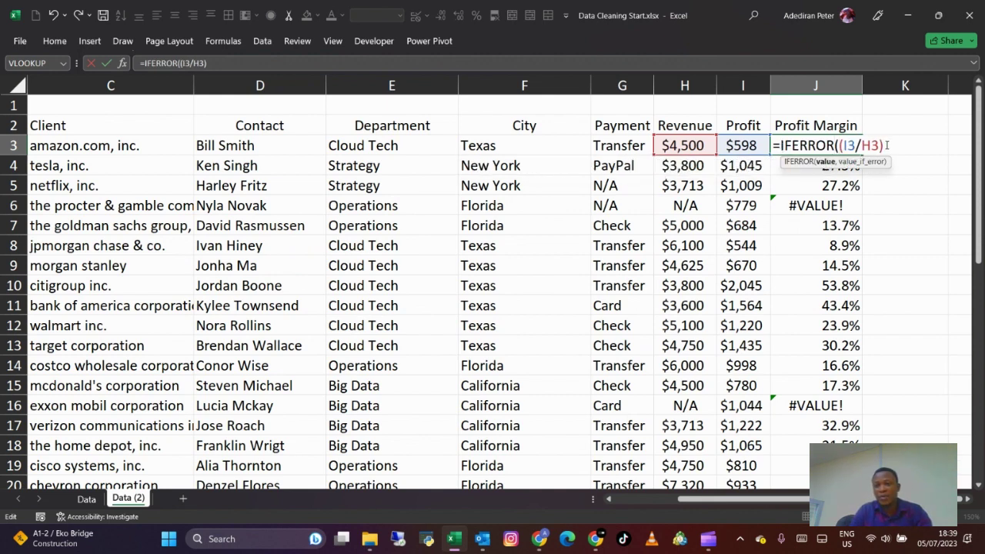
{"action": "type", "text": ","}
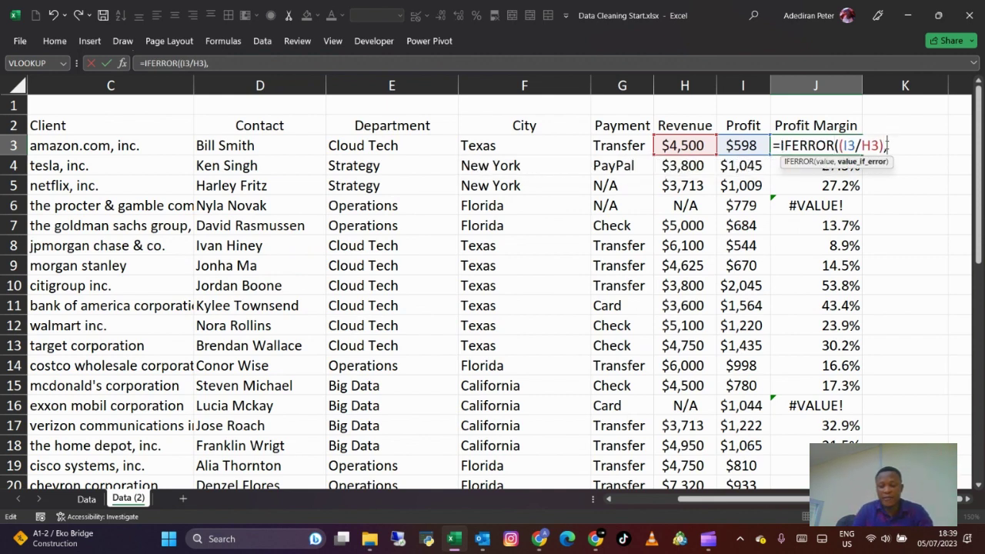
{"action": "type", "text": "\"N/"}
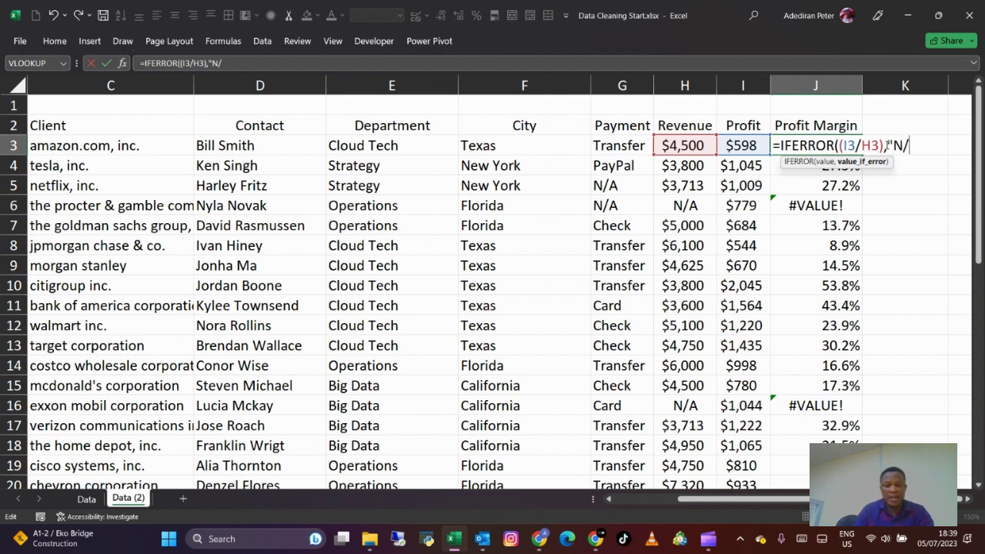
{"action": "type", "text": "A\""}
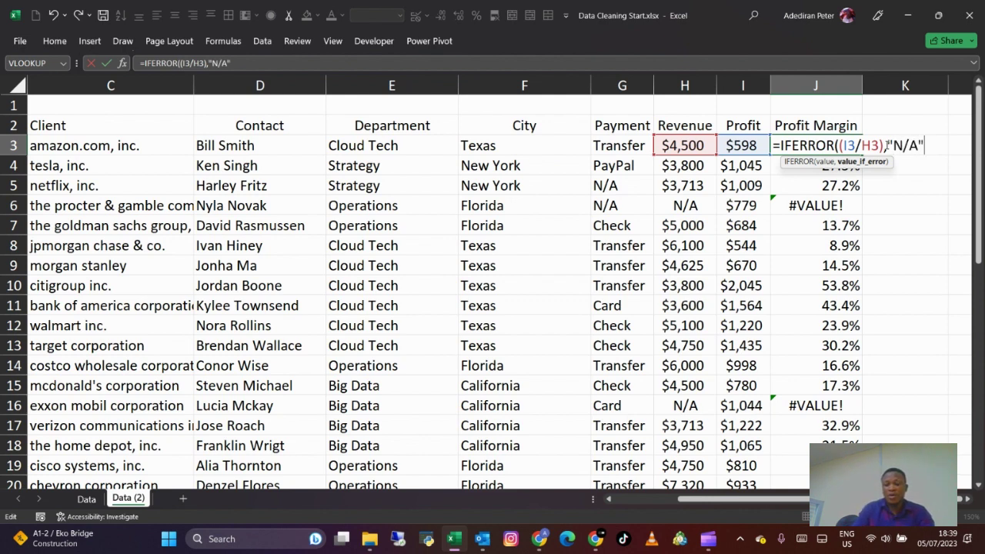
{"action": "type", "text": ")"}
{"action": "key", "text": "Return"}
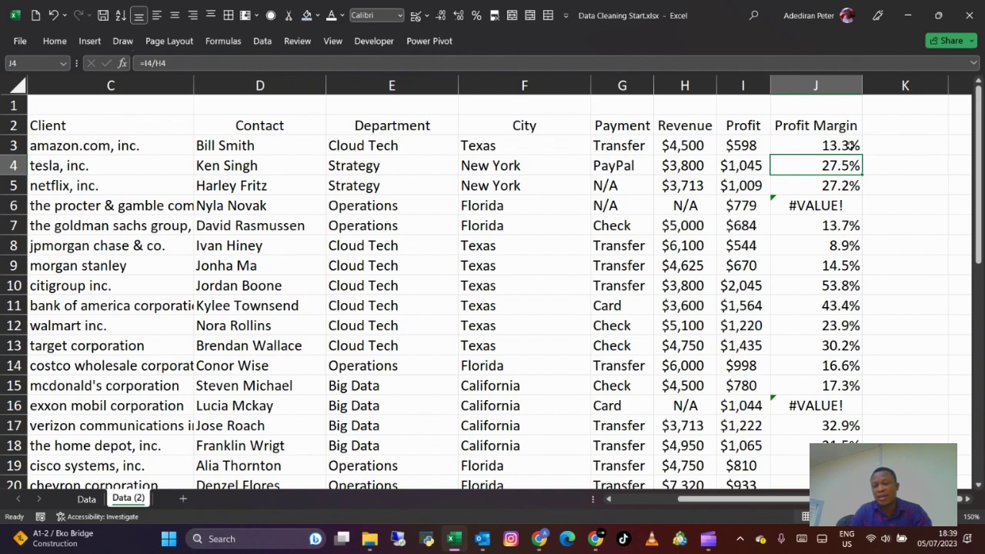
Fill the IFERROR formula from J3 down the Profit Margin column to row 33 and check the filled rows.
{"action": "left_click", "coordinate": [850, 145]}
{"action": "double_click", "coordinate": [862, 154]}
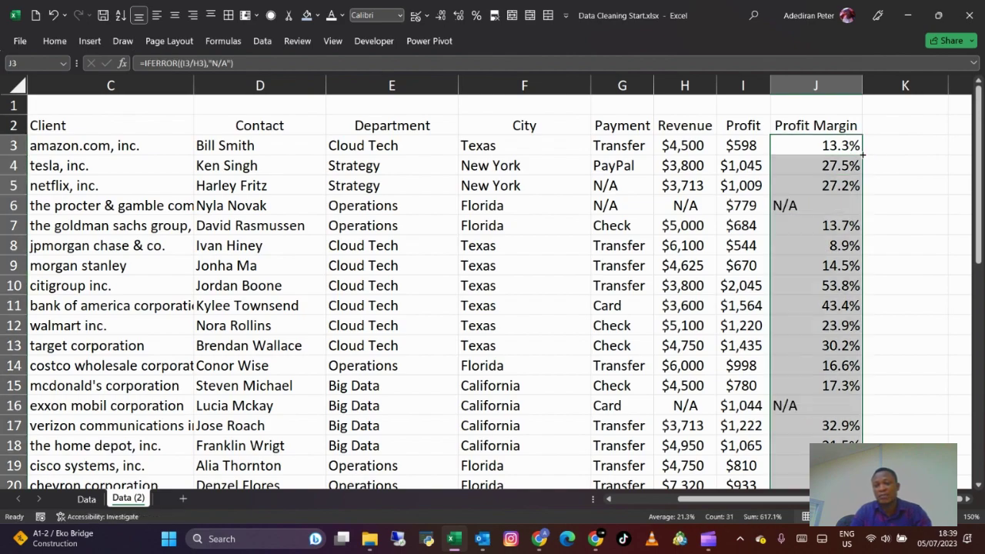
{"action": "left_click", "coordinate": [834, 205]}
{"action": "scroll", "coordinate": [835, 202], "scroll_direction": "down", "scroll_amount": 2}
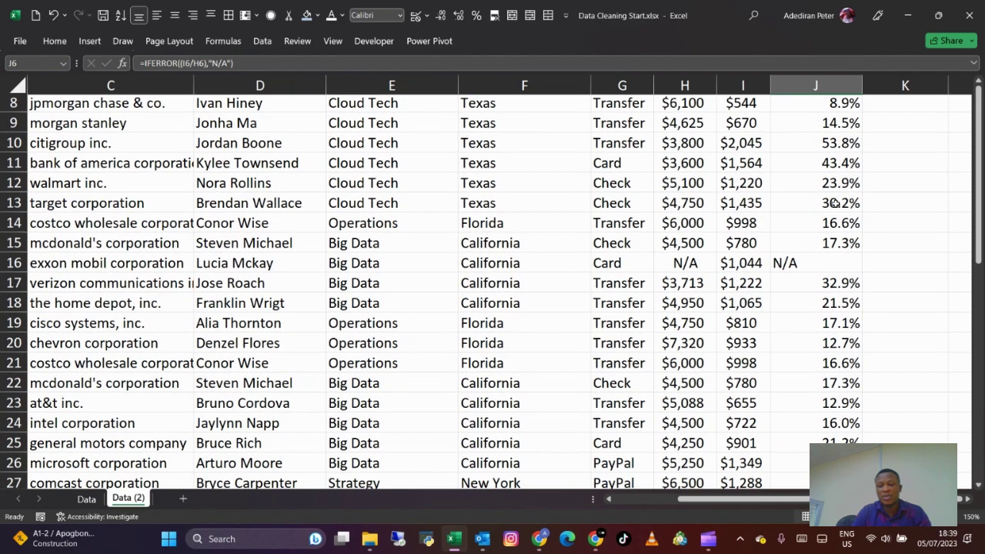
{"action": "scroll", "coordinate": [835, 203], "scroll_direction": "up", "scroll_amount": 2}
{"action": "scroll", "coordinate": [839, 200], "scroll_direction": "down", "scroll_amount": 2}
{"action": "left_click", "coordinate": [761, 231]}
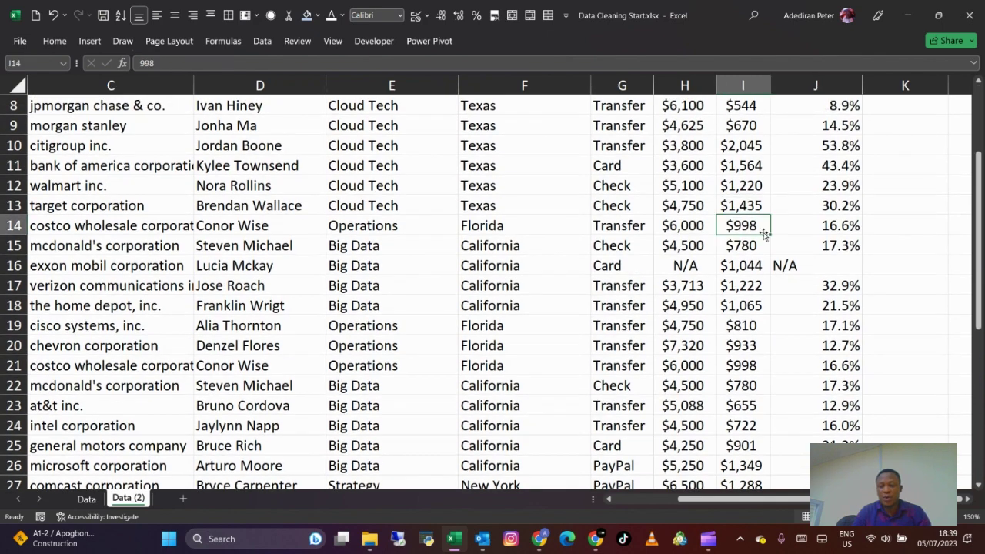
{"action": "scroll", "coordinate": [719, 375], "scroll_direction": "up", "scroll_amount": 2}
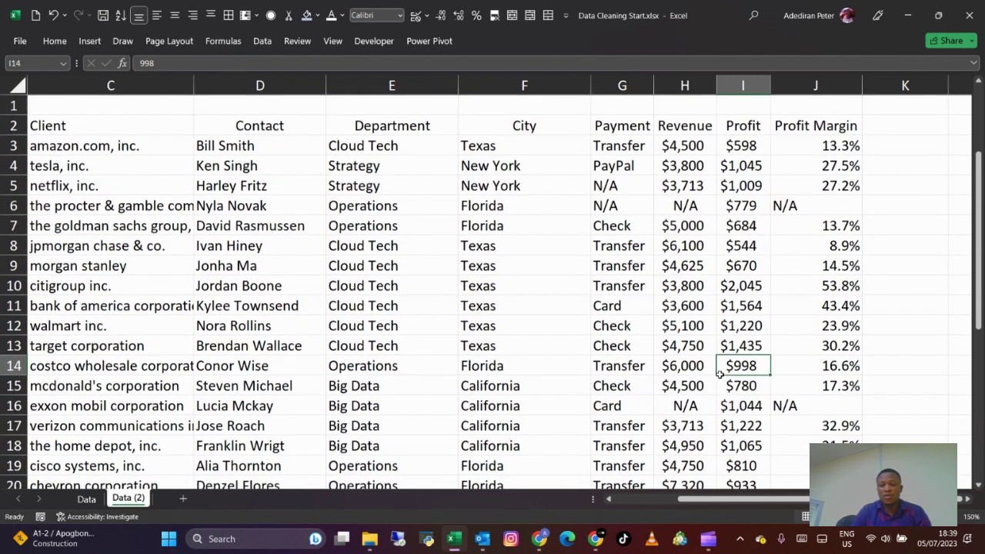
{"action": "left_click_drag", "start_coordinate": [748, 499], "coordinate": [620, 500]}
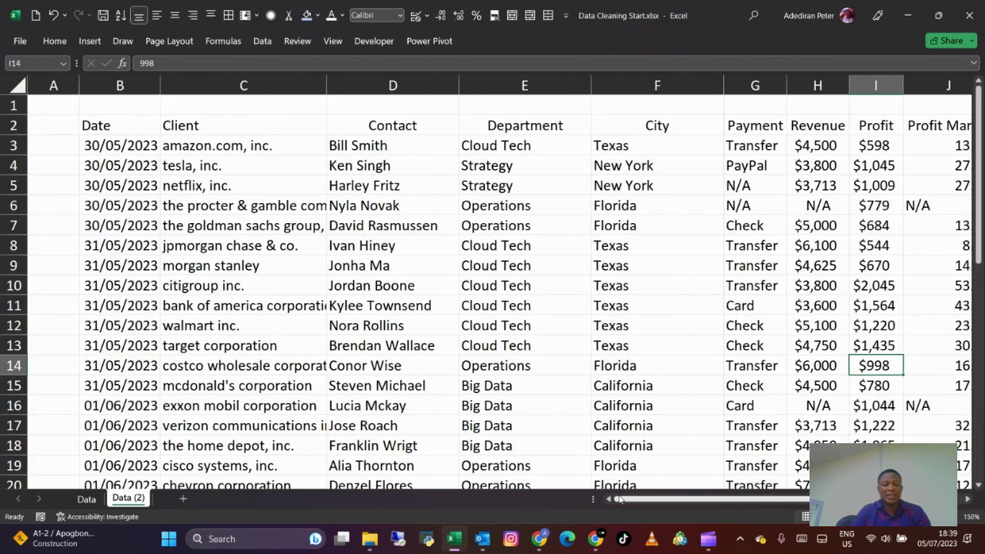
{"action": "left_click", "coordinate": [474, 370]}
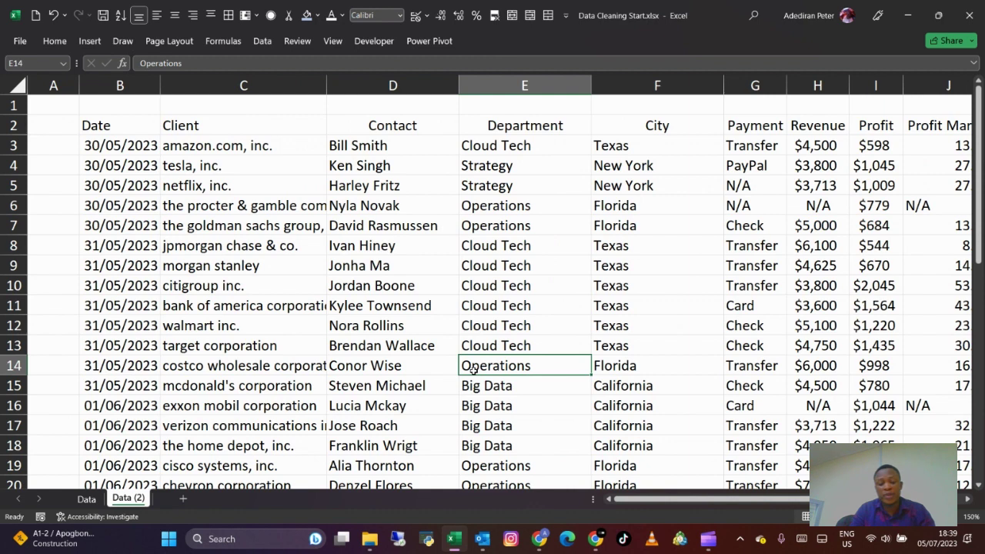
Remove duplicate rows from the data table, comparing every column from Date to Profit Margin and treating the first row as headers.
{"action": "key", "text": "ctrl+a"}
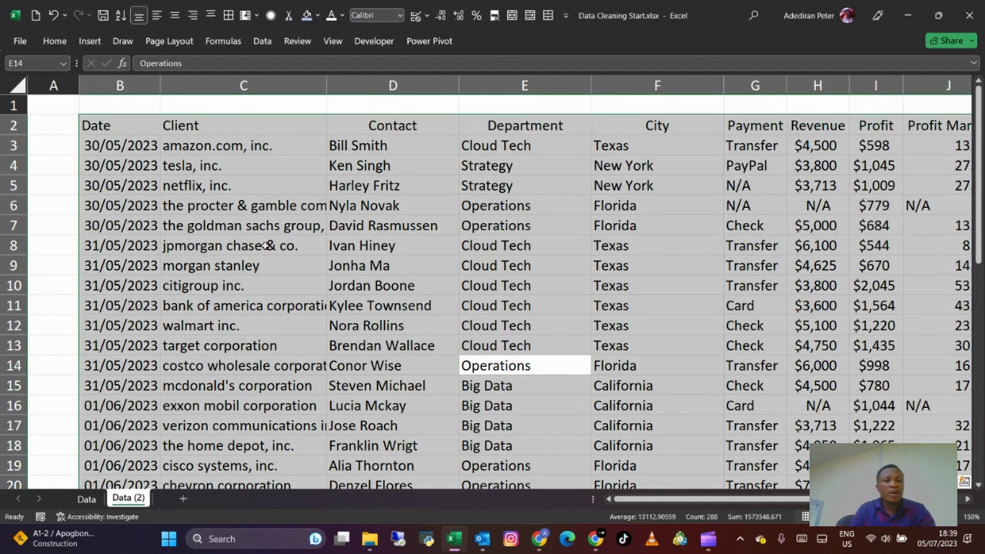
{"action": "left_click", "coordinate": [262, 41]}
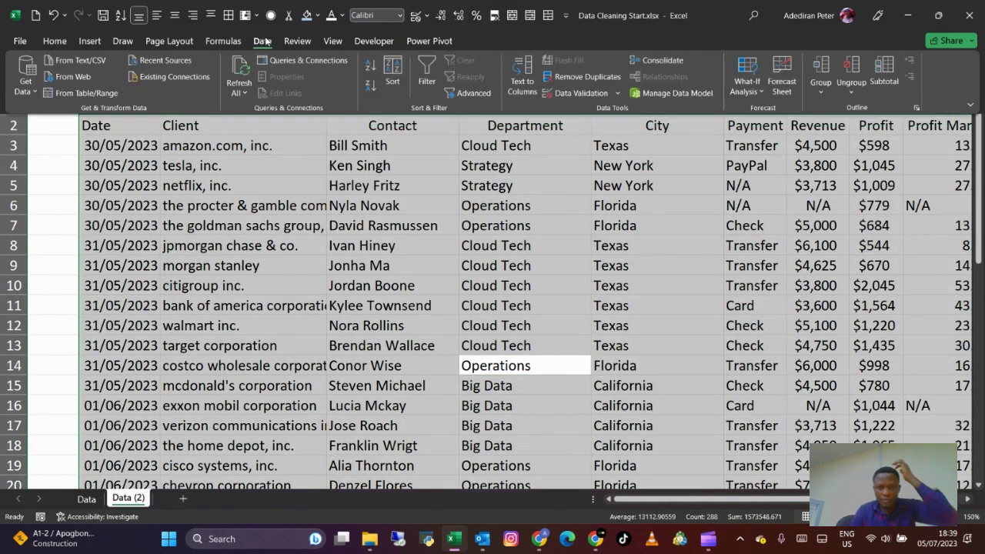
{"action": "left_click", "coordinate": [568, 77]}
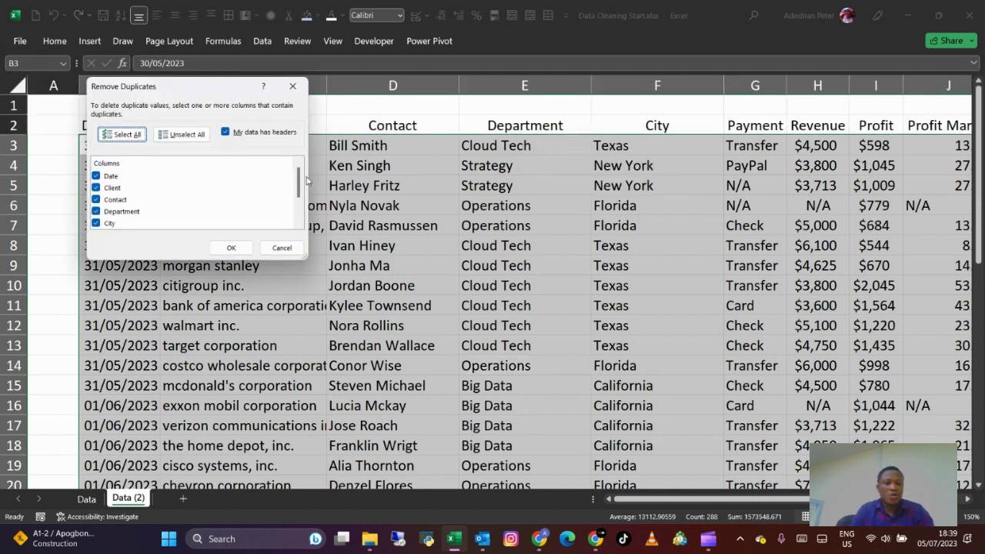
{"action": "left_click_drag", "start_coordinate": [299, 182], "coordinate": [297, 217]}
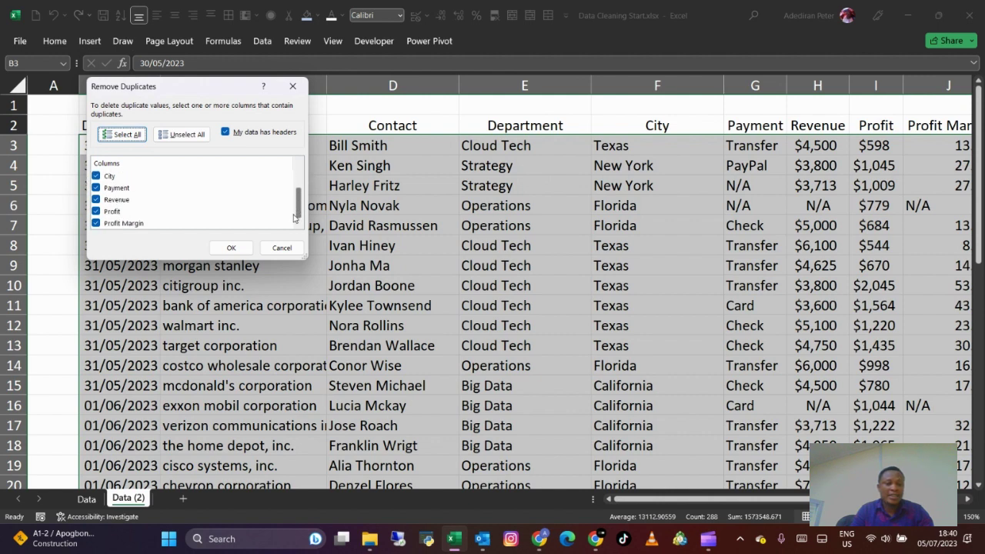
{"action": "left_click", "coordinate": [231, 248]}
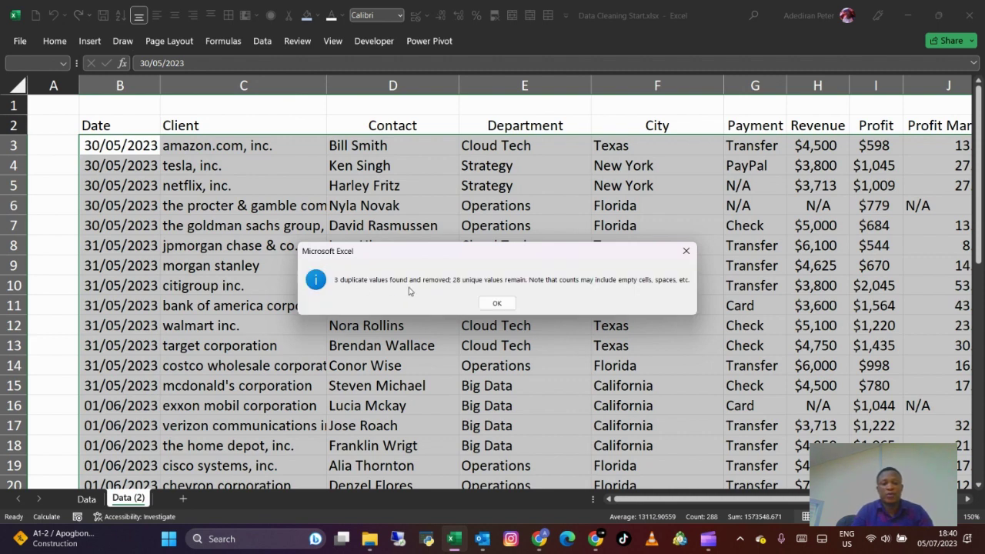
{"action": "left_click", "coordinate": [496, 303]}
{"action": "left_click", "coordinate": [452, 305]}
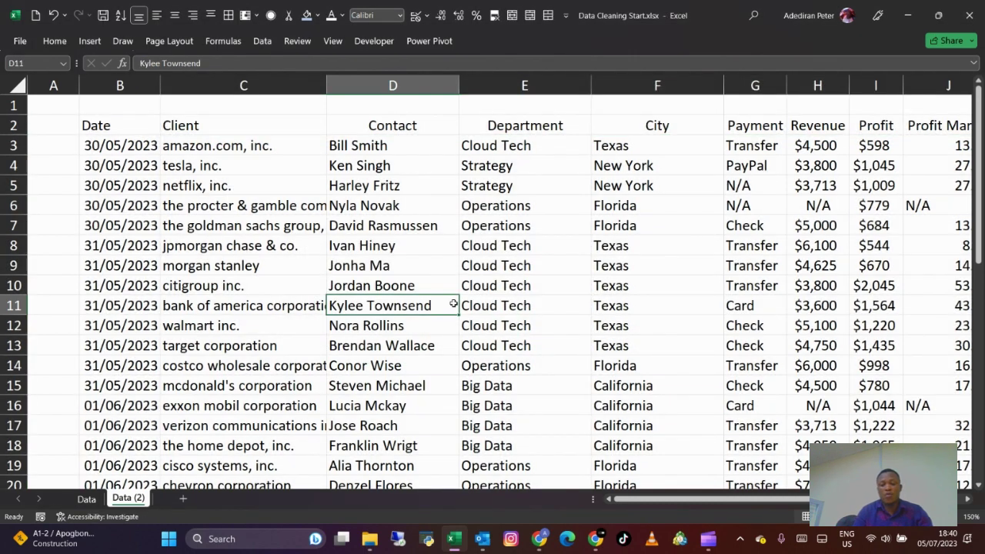
{"action": "key", "text": "ctrl+Down"}
{"action": "key", "text": "ctrl+Up"}
{"action": "key", "text": "ctrl+Up"}
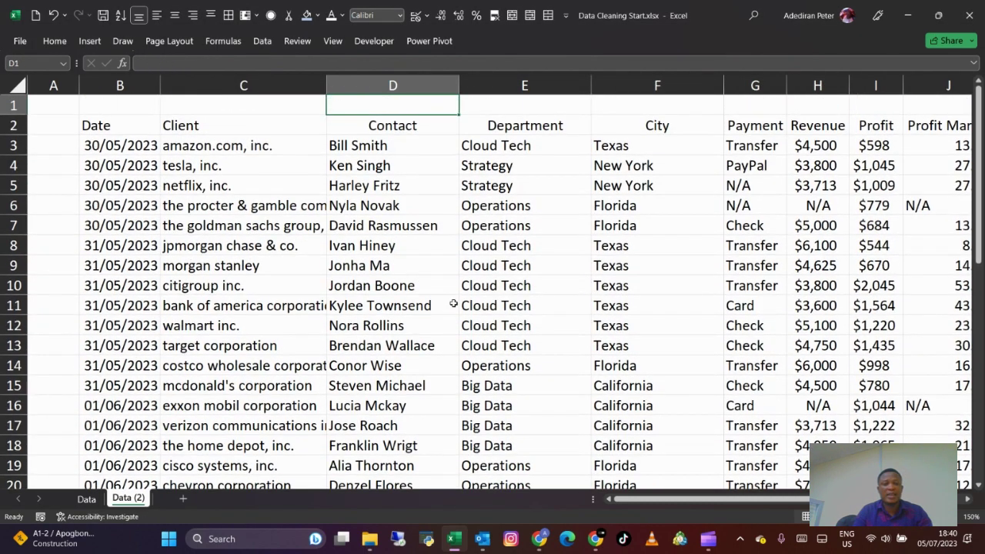
Fill the header row cells B2:J2, from Date to Profit Margin, with black.
{"action": "key", "text": "Down"}
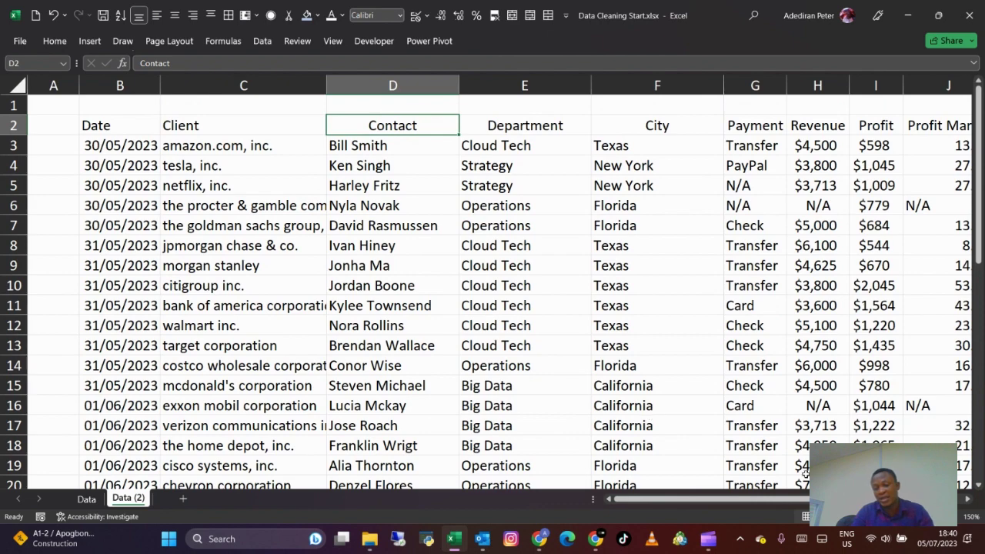
{"action": "scroll", "coordinate": [883, 499], "scroll_direction": "down", "scroll_amount": 2}
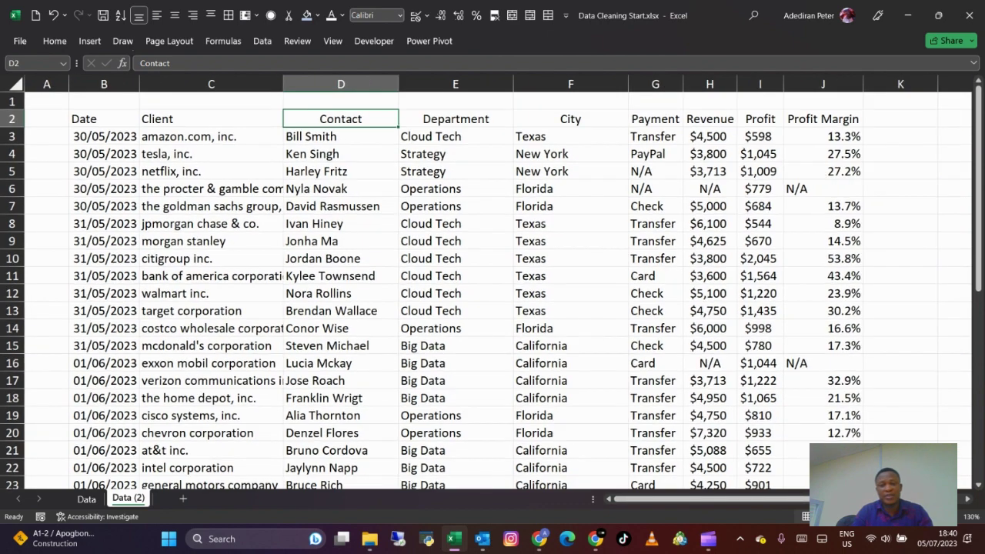
{"action": "key", "text": "Left"}
{"action": "key", "text": "Left"}
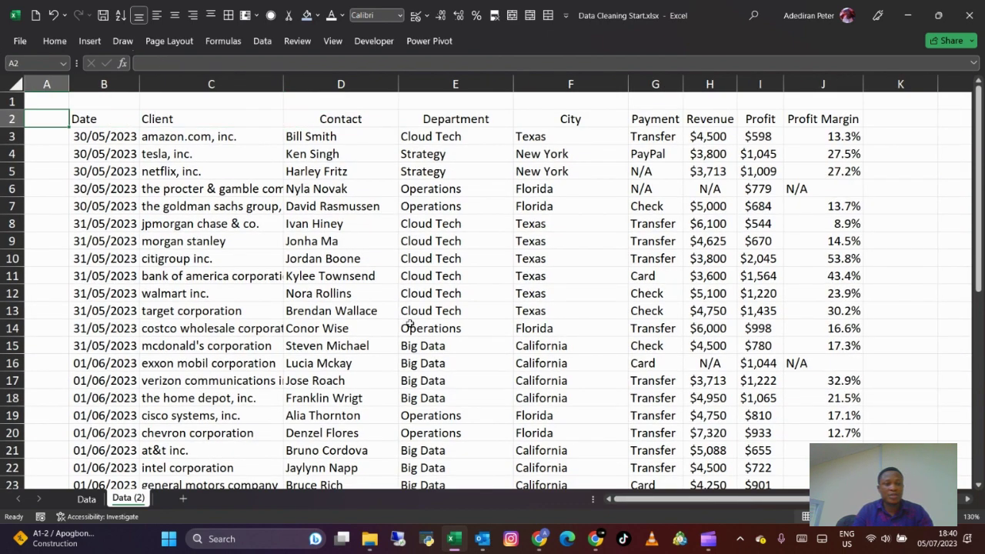
{"action": "key", "text": "shift+Right"}
{"action": "key", "text": "shift+Right"}
{"action": "key", "text": "shift+Right"}
{"action": "key", "text": "shift+Right"}
{"action": "key", "text": "shift+Right"}
{"action": "key", "text": "shift+Right"}
{"action": "key", "text": "shift+Right"}
{"action": "key", "text": "shift+Right"}
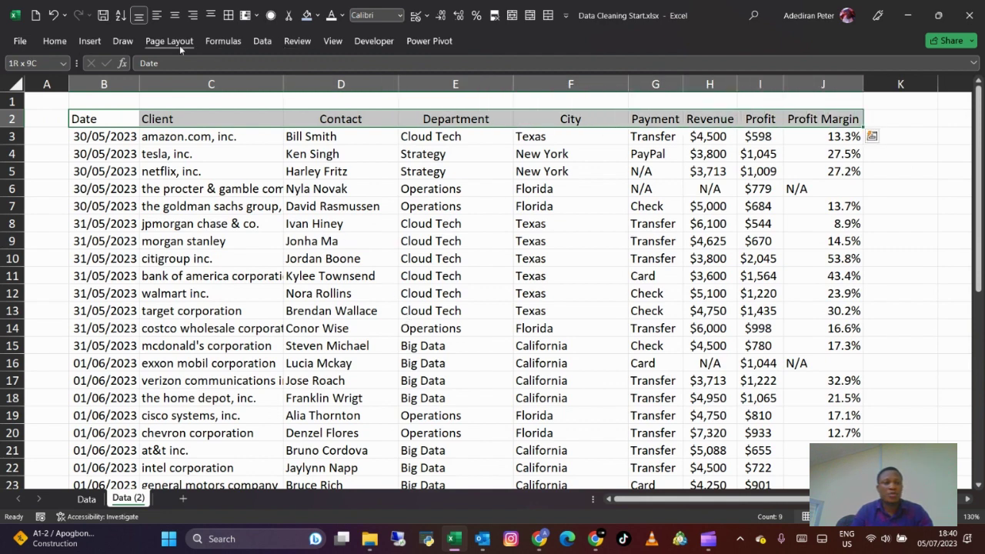
{"action": "left_click", "coordinate": [56, 42]}
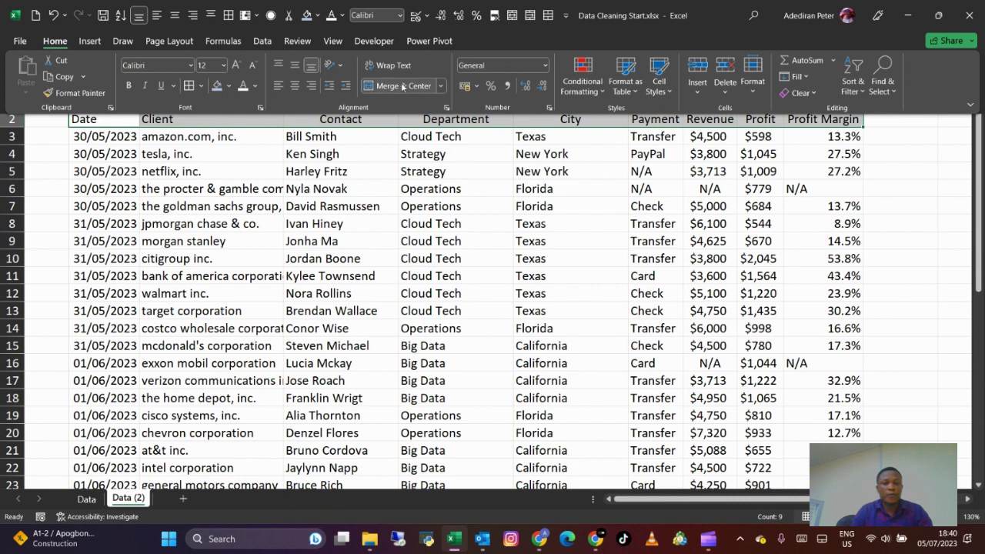
{"action": "left_click", "coordinate": [229, 86]}
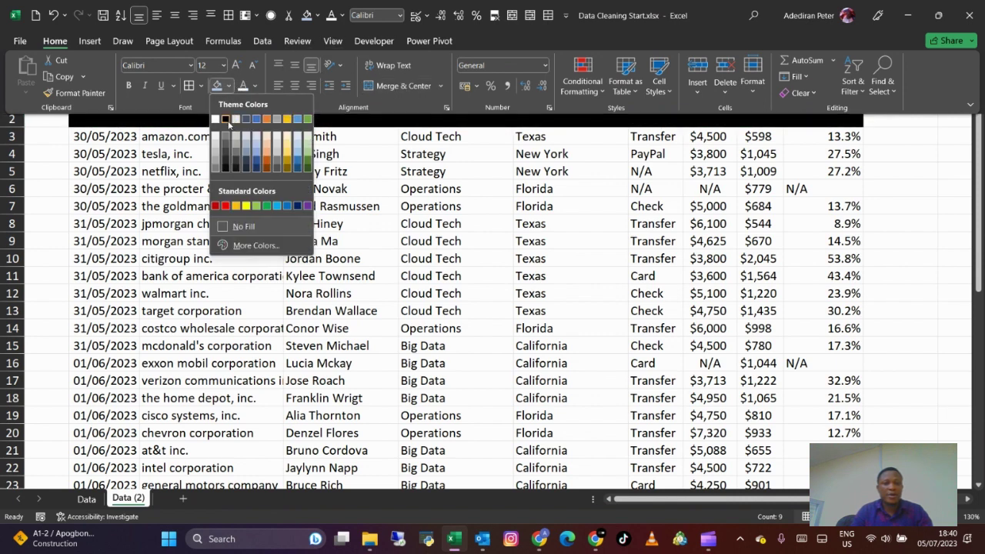
{"action": "left_click", "coordinate": [227, 121]}
Make the header row text white and bold.
{"action": "left_click", "coordinate": [254, 86]}
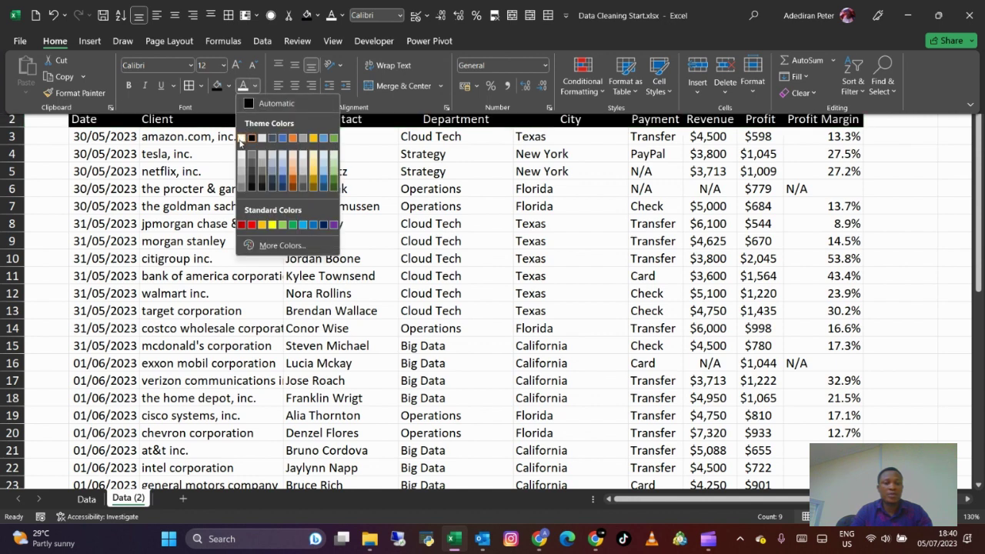
{"action": "left_click", "coordinate": [241, 138]}
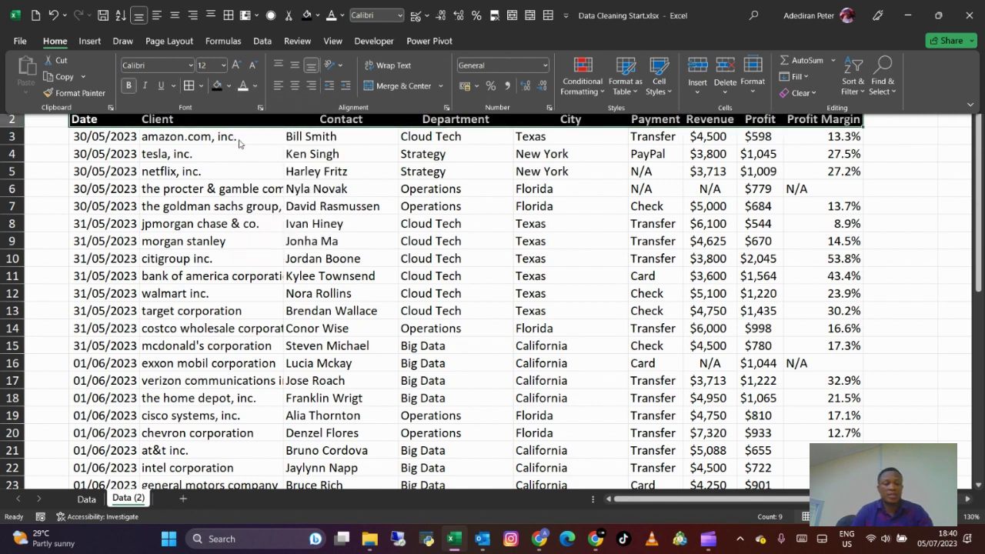
{"action": "key", "text": "ctrl+F1"}
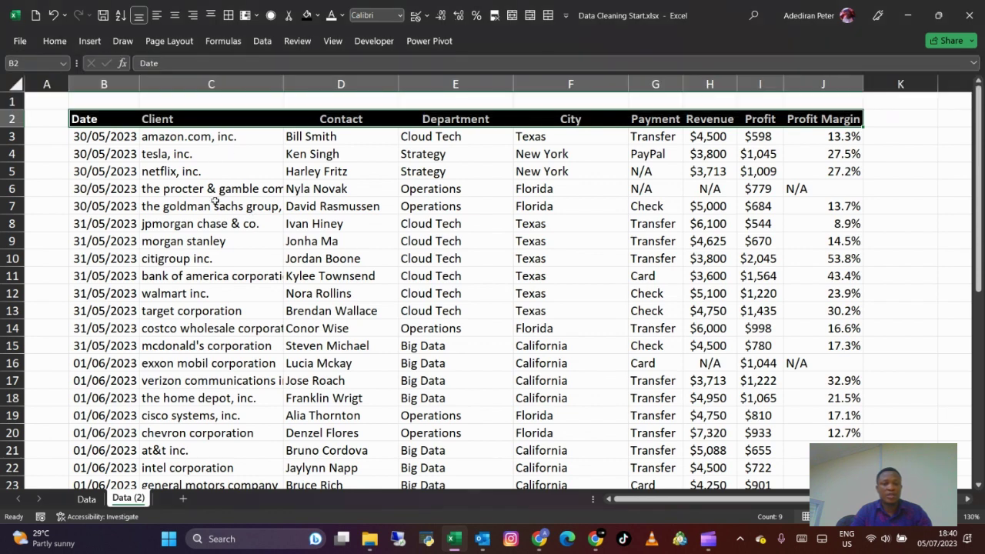
Add all borders to the whole data table and widen the Client column so the full company names fit.
{"action": "left_click", "coordinate": [216, 203]}
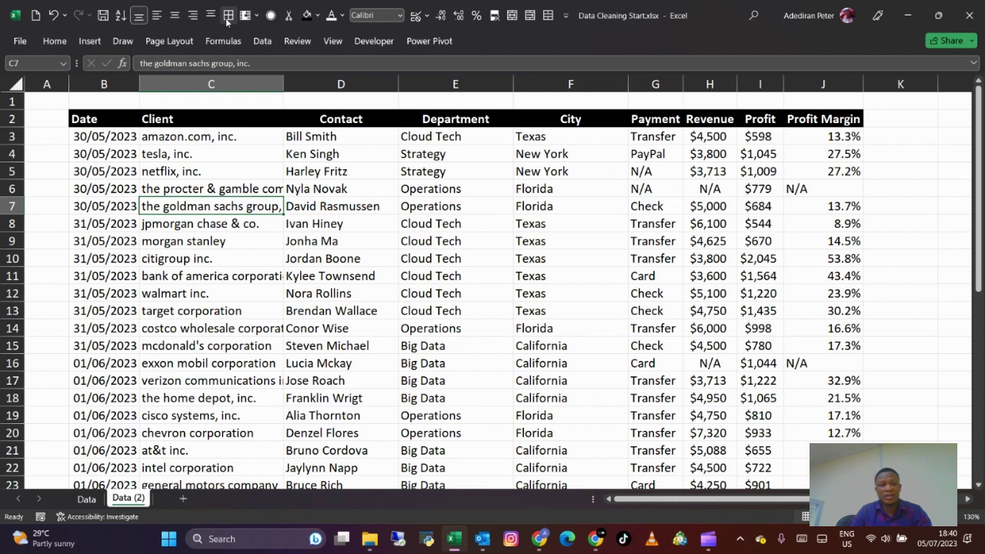
{"action": "key", "text": "ctrl+a"}
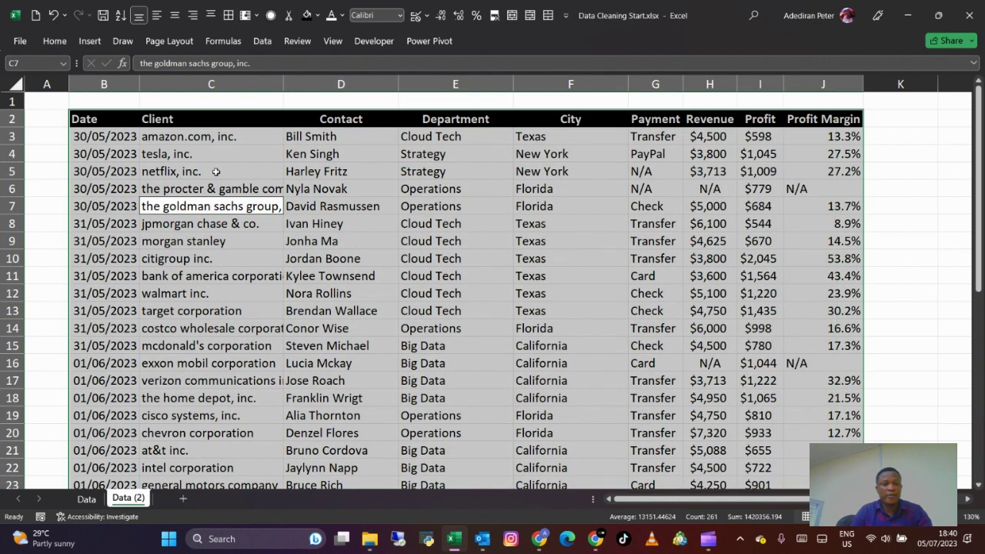
{"action": "left_click", "coordinate": [227, 15]}
{"action": "left_click", "coordinate": [284, 227]}
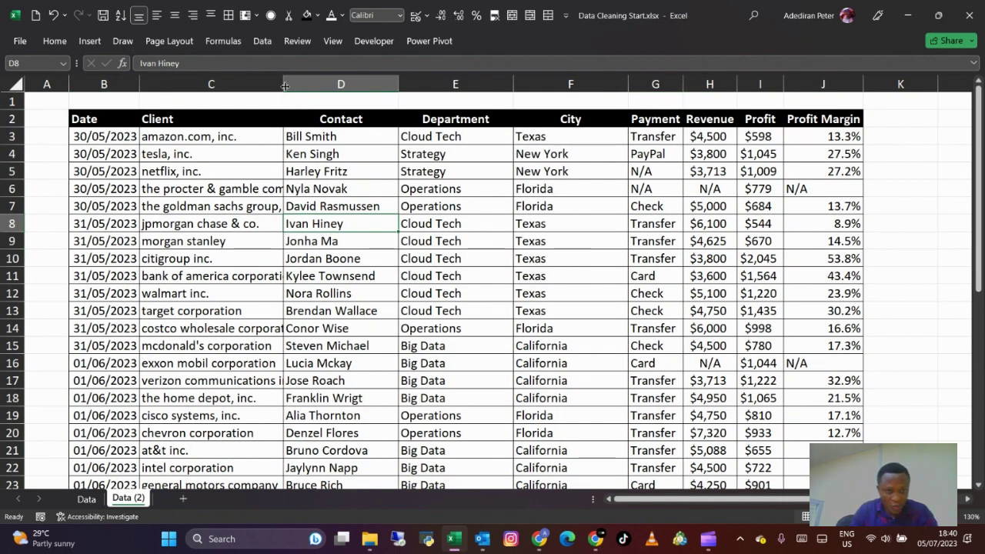
{"action": "left_click_drag", "start_coordinate": [283, 84], "coordinate": [327, 86]}
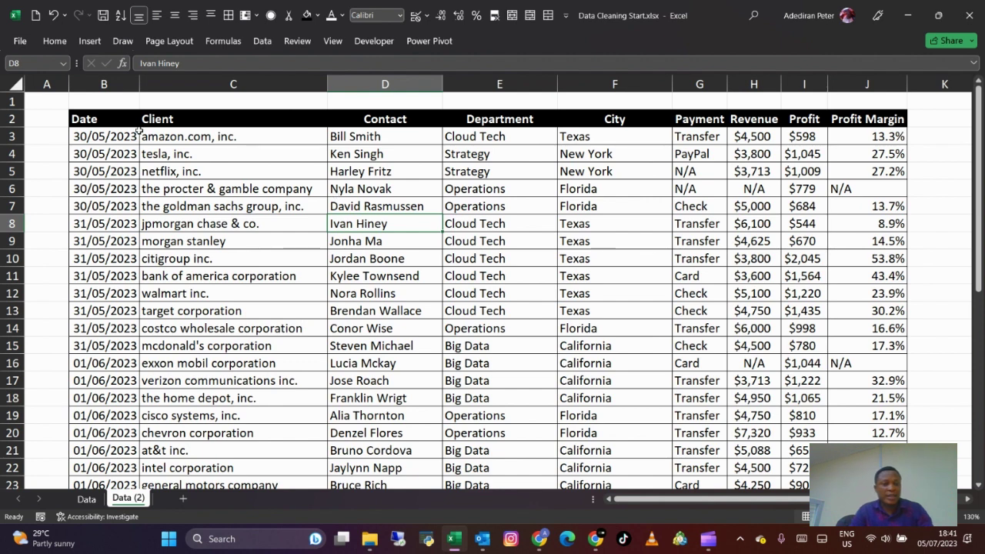
Give the header row B2:J2 thick white borders along its upper and lower edges through Format Cells.
{"action": "left_click", "coordinate": [114, 120]}
{"action": "key", "text": "shift+Right"}
{"action": "key", "text": "shift+Right"}
{"action": "key", "text": "shift+Right"}
{"action": "key", "text": "shift+Right"}
{"action": "key", "text": "shift+Right"}
{"action": "key", "text": "shift+Right"}
{"action": "key", "text": "shift+Right"}
{"action": "key", "text": "shift+Right"}
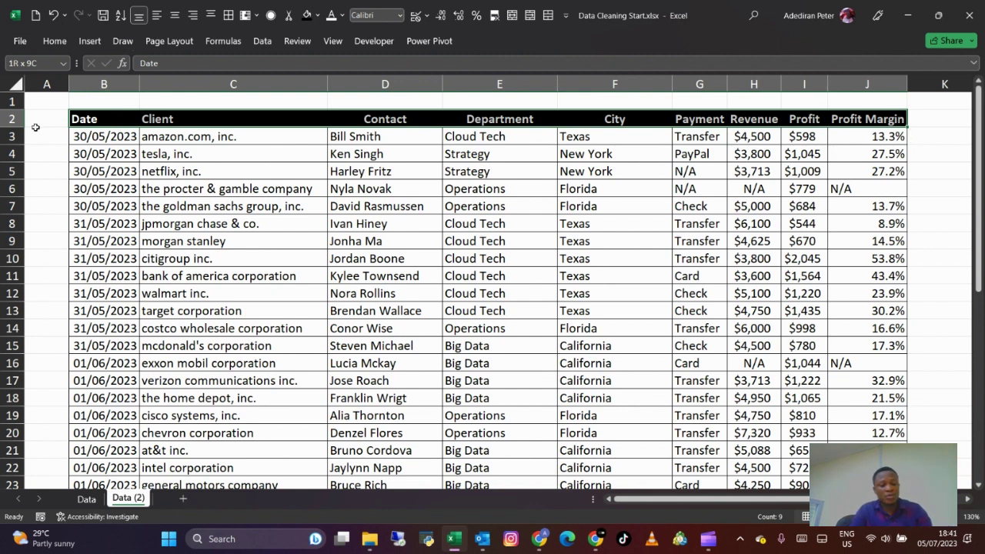
{"action": "key", "text": "ctrl+1"}
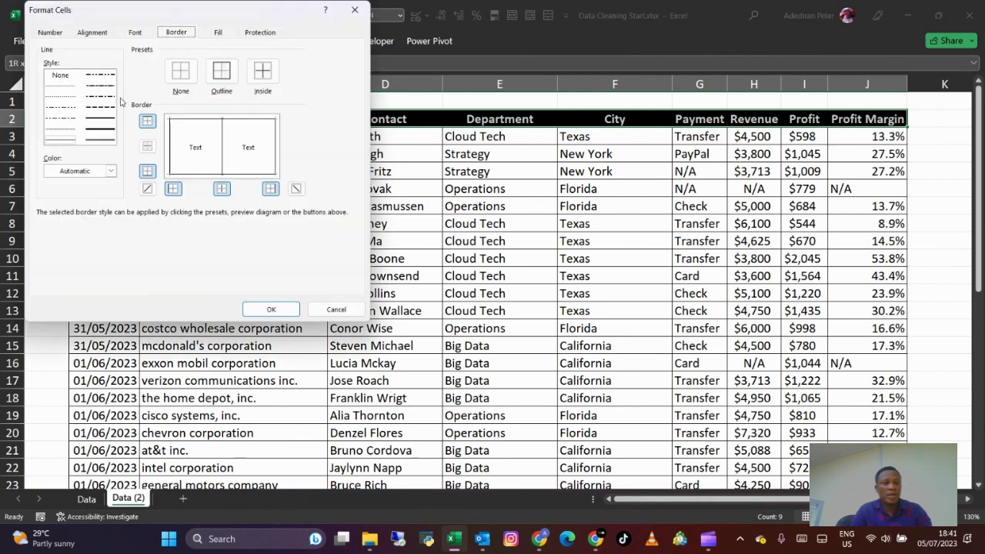
{"action": "left_click", "coordinate": [105, 130]}
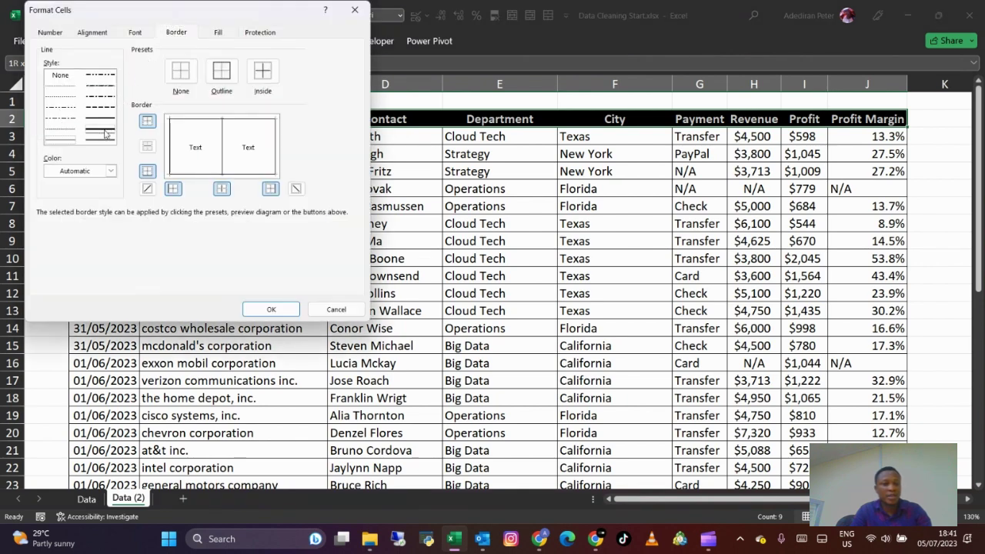
{"action": "left_click", "coordinate": [110, 171]}
{"action": "left_click", "coordinate": [50, 223]}
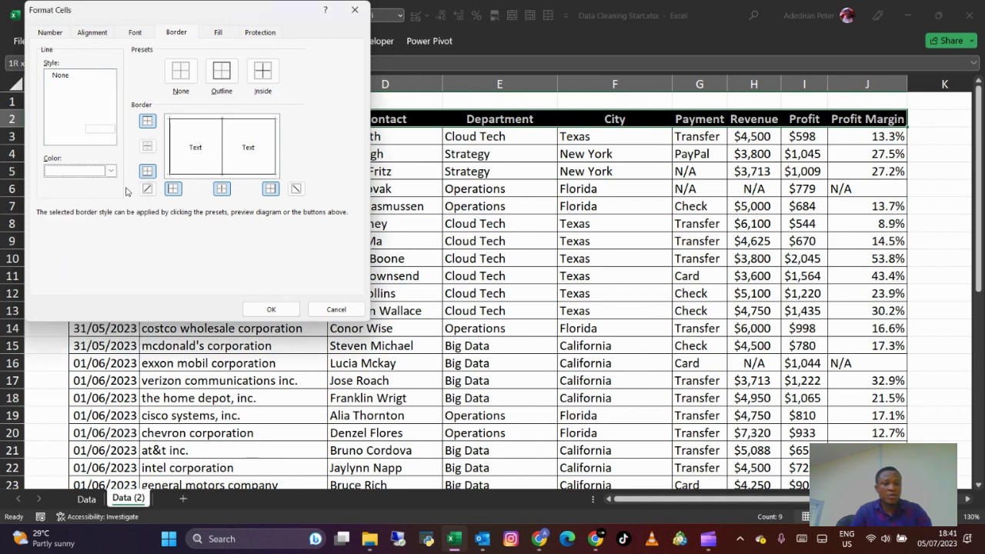
{"action": "left_click", "coordinate": [244, 120]}
{"action": "left_click", "coordinate": [242, 174]}
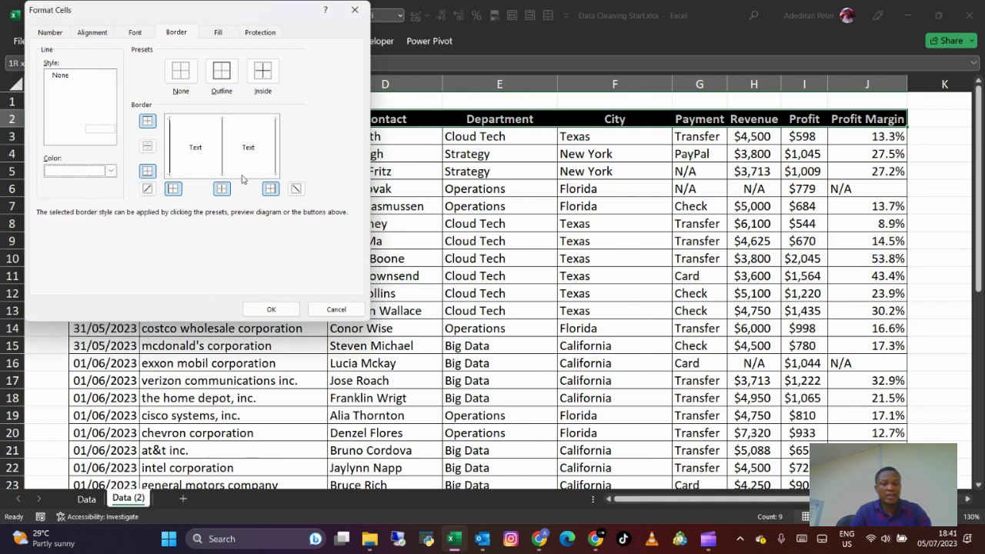
{"action": "left_click", "coordinate": [272, 307]}
{"action": "left_click", "coordinate": [423, 281]}
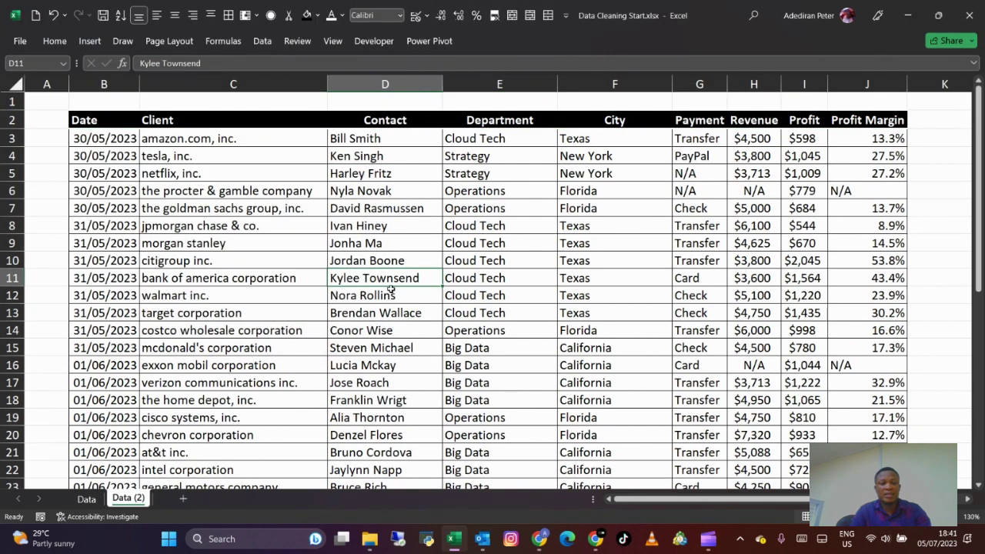
Fill all data rows below the header, B3:J30, with the standard light blue color.
{"action": "left_click", "coordinate": [102, 139]}
{"action": "key", "text": "shift+Right"}
{"action": "key", "text": "shift+Right"}
{"action": "key", "text": "shift+Right"}
{"action": "key", "text": "shift+Right"}
{"action": "key", "text": "shift+Right"}
{"action": "key", "text": "shift+Right"}
{"action": "key", "text": "shift+Right"}
{"action": "key", "text": "shift+Right"}
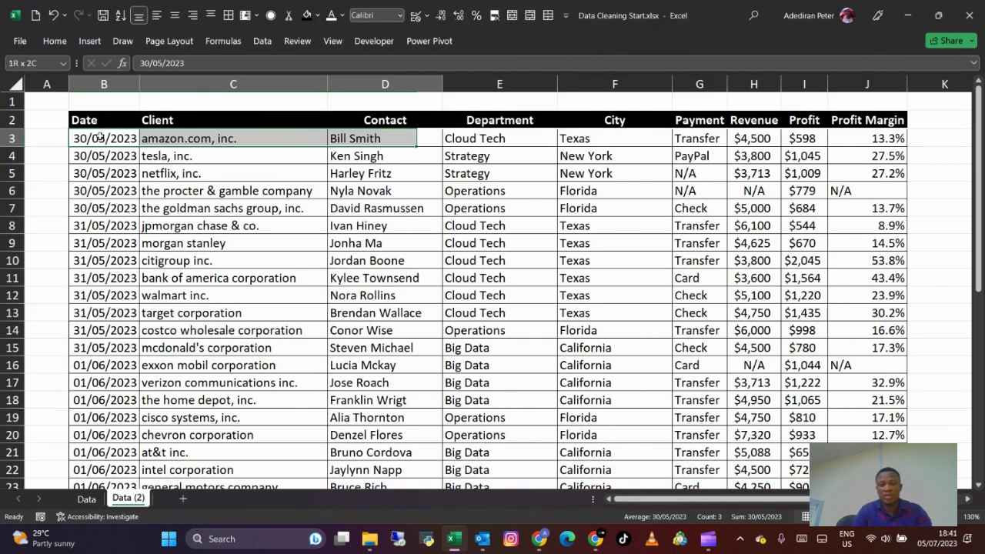
{"action": "key", "text": "ctrl+shift+Down"}
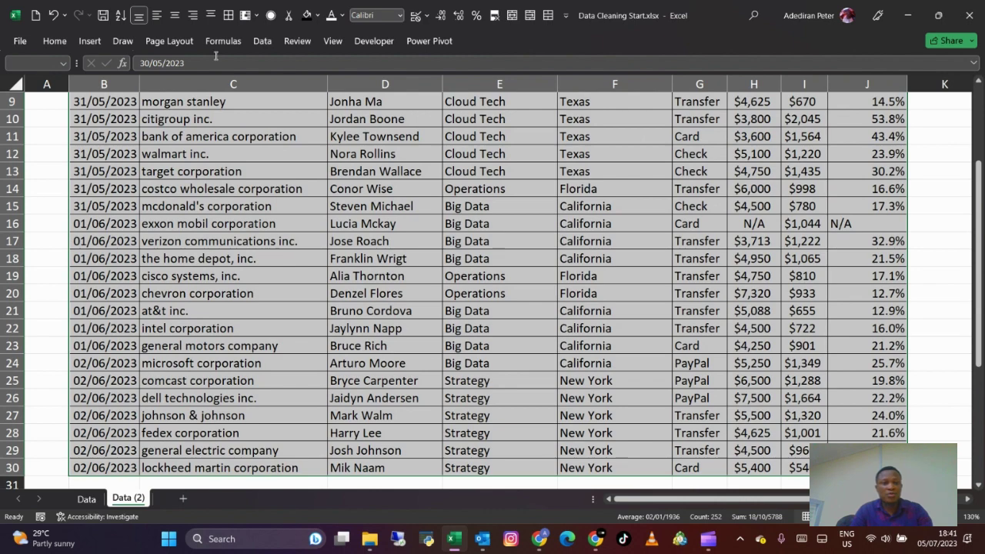
{"action": "left_click", "coordinate": [317, 16]}
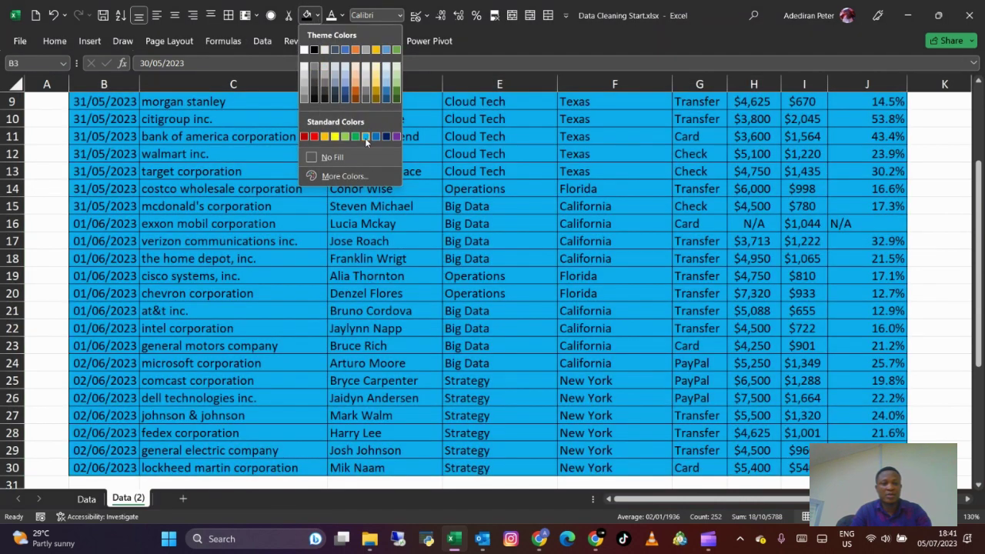
{"action": "left_click", "coordinate": [367, 135]}
{"action": "scroll", "coordinate": [367, 169], "scroll_direction": "up", "scroll_amount": 3}
{"action": "left_click", "coordinate": [367, 171]}
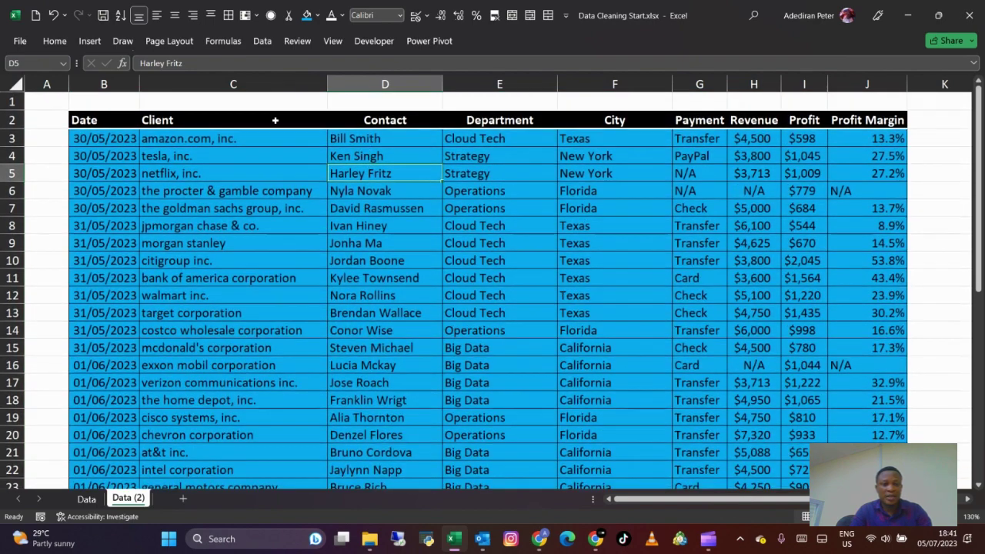
{"action": "left_click_drag", "start_coordinate": [275, 121], "coordinate": [367, 120]}
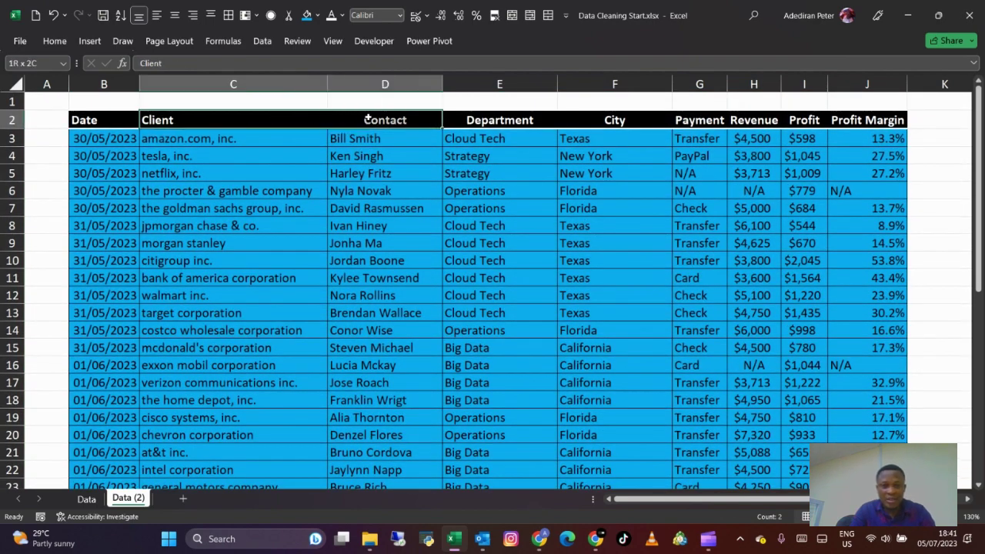
{"action": "left_click", "coordinate": [407, 210]}
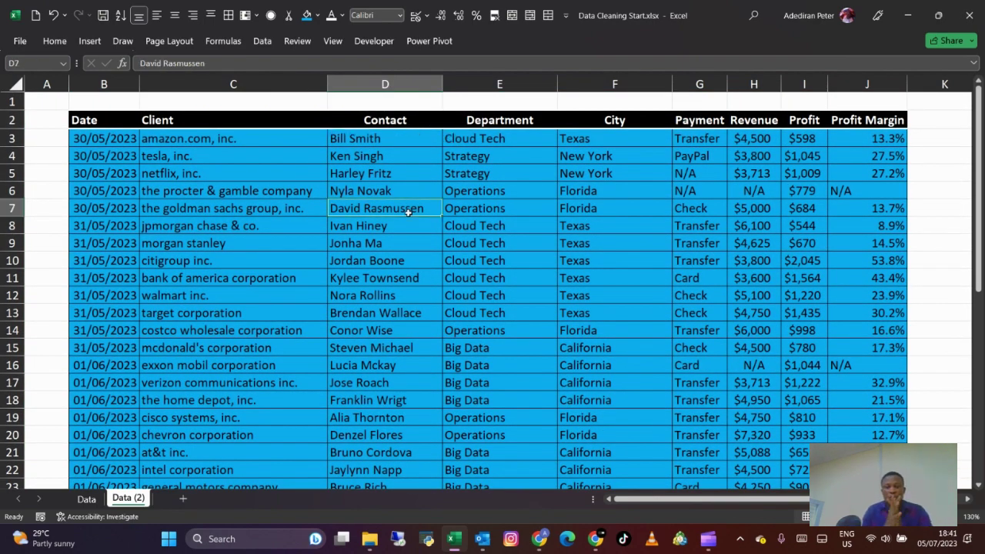